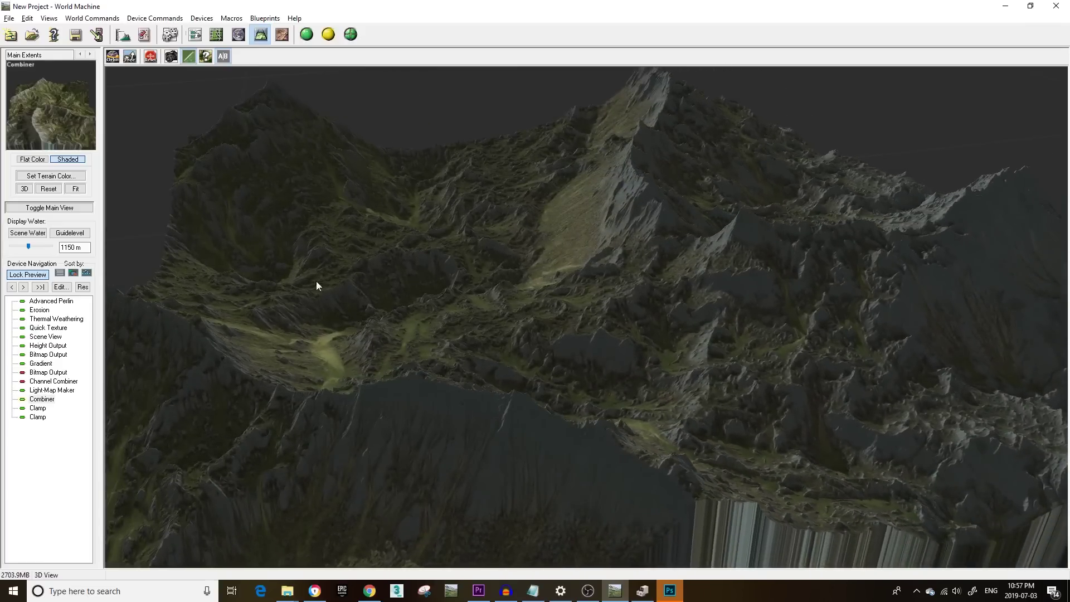
Step: Orbit the textured terrain to look it over, then switch to the device workview with F5
{"action": "mouse_move", "coordinate": [316, 285]}
{"action": "left_mouse_down"}
{"action": "mouse_move", "coordinate": [292, 295]}
{"action": "mouse_move", "coordinate": [433, 299]}
{"action": "mouse_move", "coordinate": [532, 280]}
{"action": "mouse_move", "coordinate": [425, 299]}
{"action": "mouse_move", "coordinate": [310, 296]}
{"action": "left_mouse_up"}
{"action": "left_click_drag", "start_coordinate": [587, 232], "coordinate": [570, 295]}
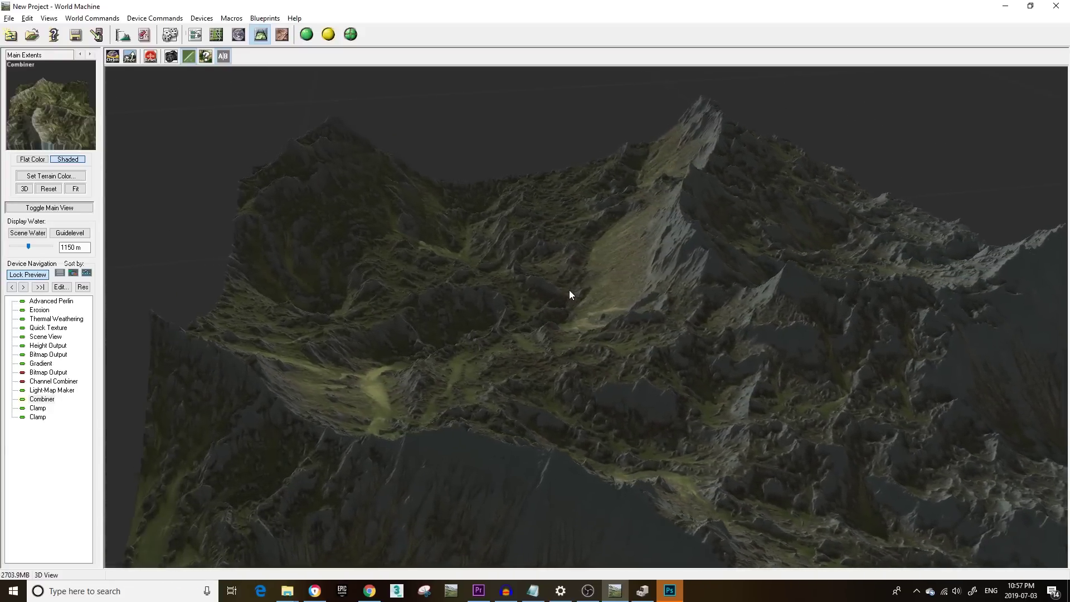
{"action": "key", "text": "F5"}
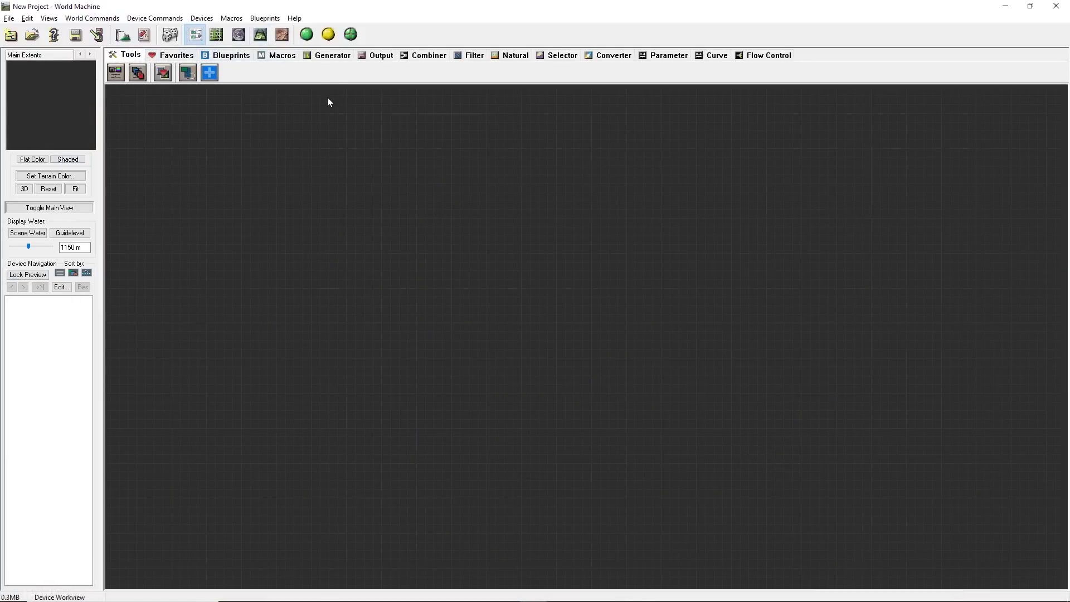
Step: Open Project Settings for world extents and resolution, then switch to the browser's landscape guide
{"action": "left_click", "coordinate": [123, 37]}
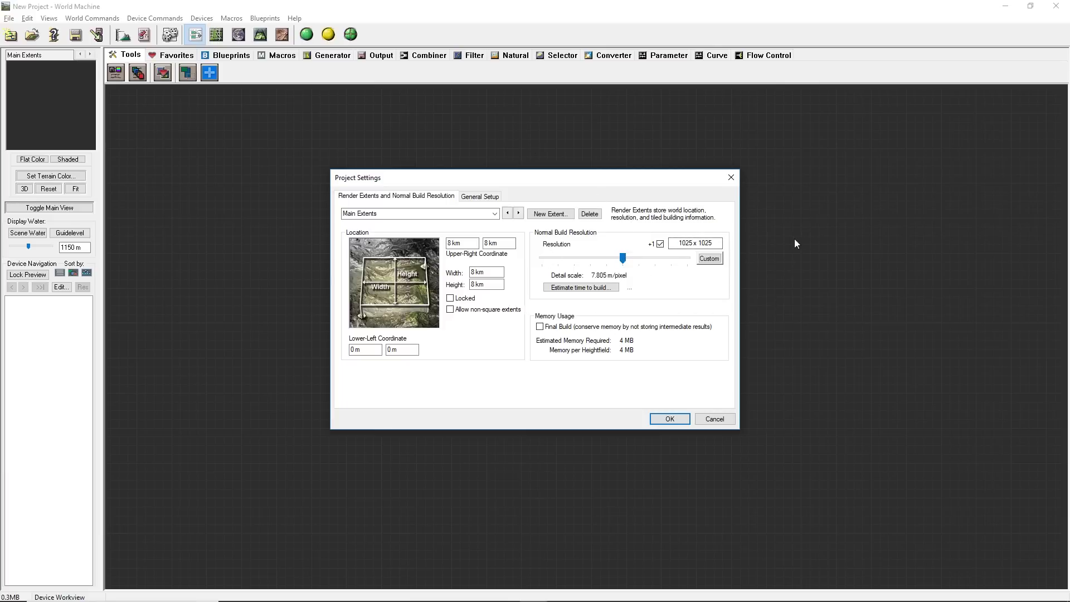
{"action": "key", "text": "alt+Tab"}
{"action": "key", "text": "alt+Tab"}
{"action": "key", "text": "alt+Tab"}
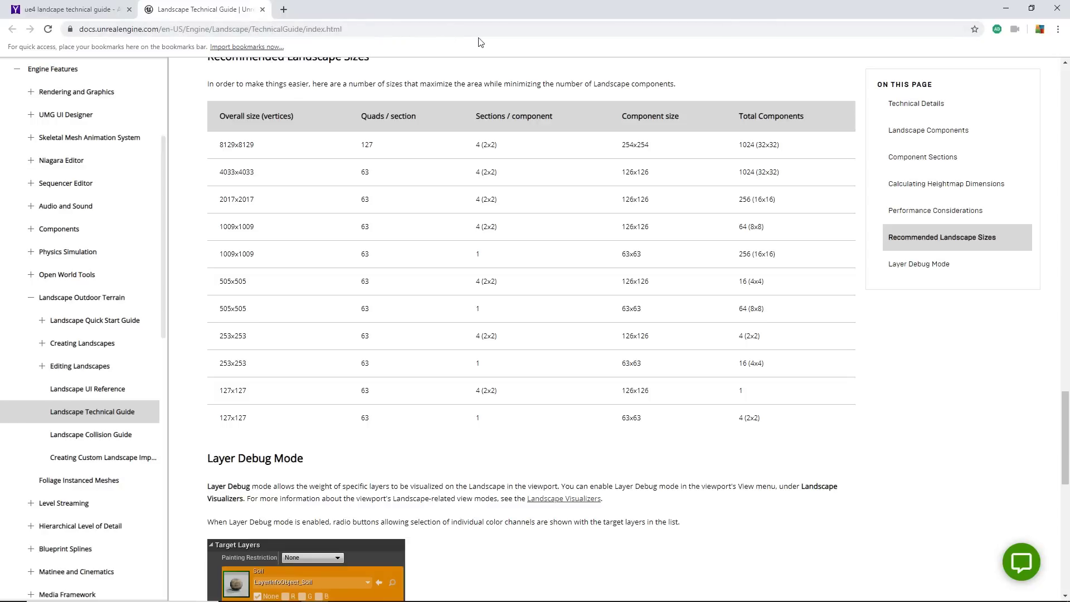
Step: Scroll to the Recommended Landscape Sizes table, highlight its rows, then clear the highlight
{"action": "scroll", "coordinate": [473, 184], "scroll_direction": "up", "scroll_amount": 5}
{"action": "scroll", "coordinate": [471, 187], "scroll_direction": "down", "scroll_amount": 5}
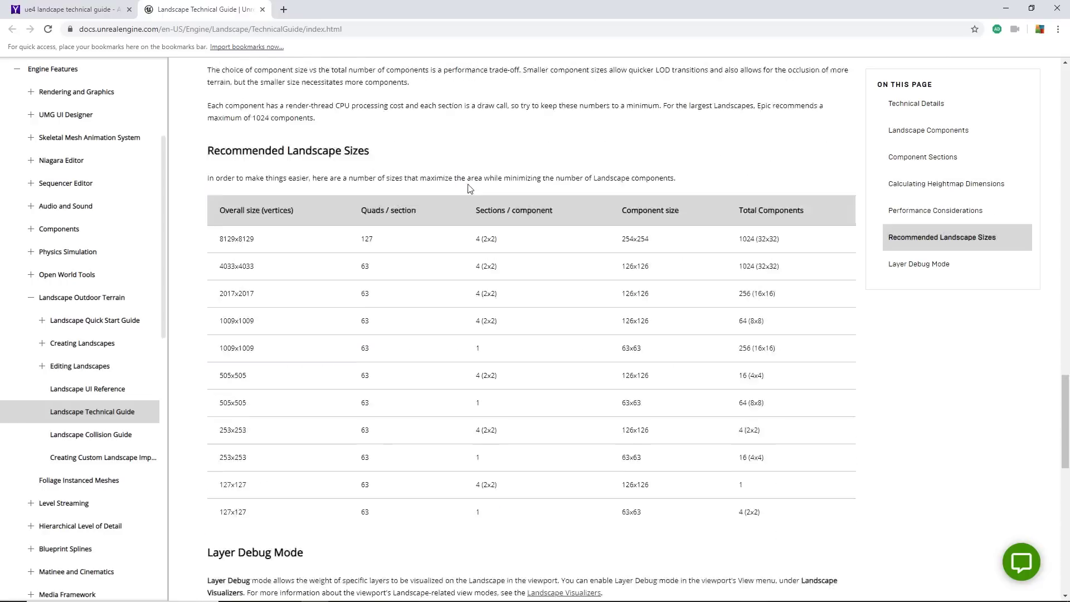
{"action": "scroll", "coordinate": [440, 184], "scroll_direction": "up", "scroll_amount": 1}
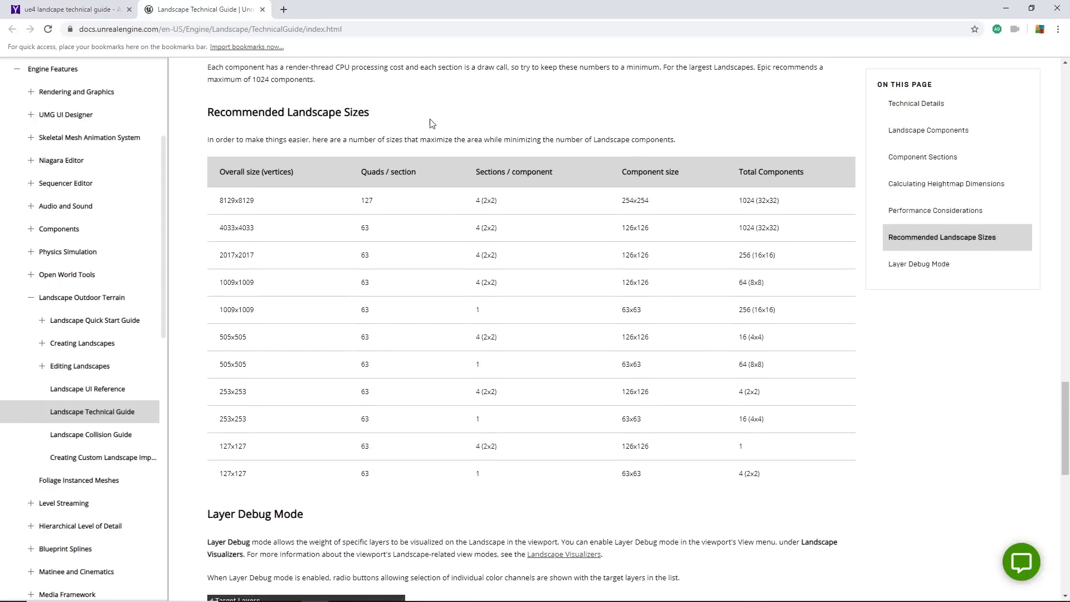
{"action": "left_click_drag", "start_coordinate": [219, 200], "coordinate": [843, 457]}
{"action": "left_click", "coordinate": [917, 437]}
Step: Back in Project Settings, enter a custom resolution and bring it down to 513 x 513
{"action": "key", "text": "alt+Tab"}
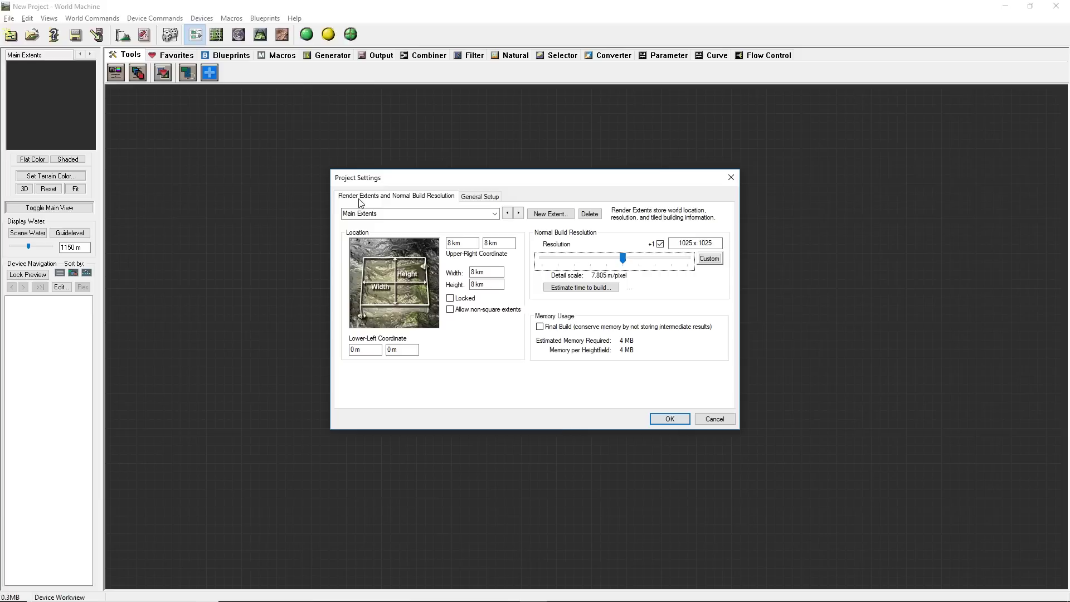
{"action": "left_click", "coordinate": [710, 260]}
{"action": "left_click", "coordinate": [710, 246]}
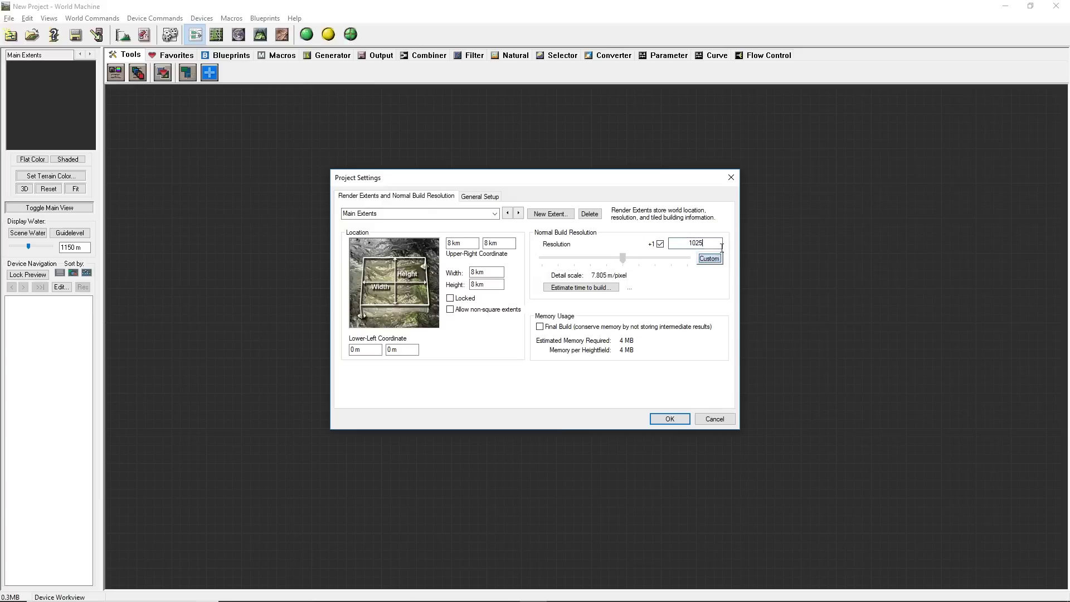
{"action": "left_click_drag", "start_coordinate": [707, 244], "coordinate": [675, 244]}
{"action": "type", "text": "4033"}
{"action": "double_click", "coordinate": [710, 245]}
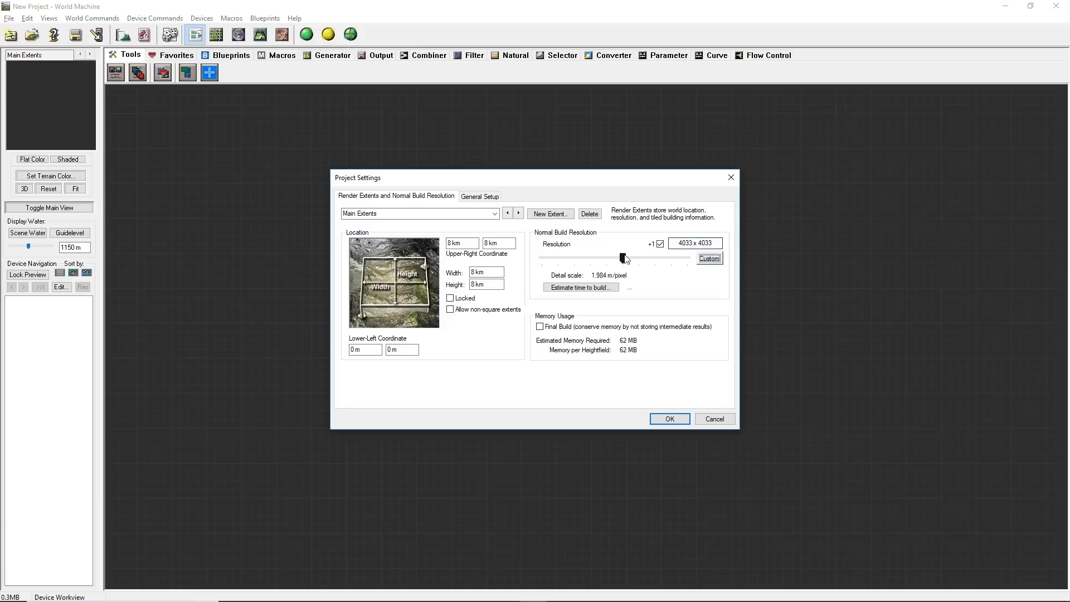
{"action": "left_click_drag", "start_coordinate": [630, 260], "coordinate": [607, 261]}
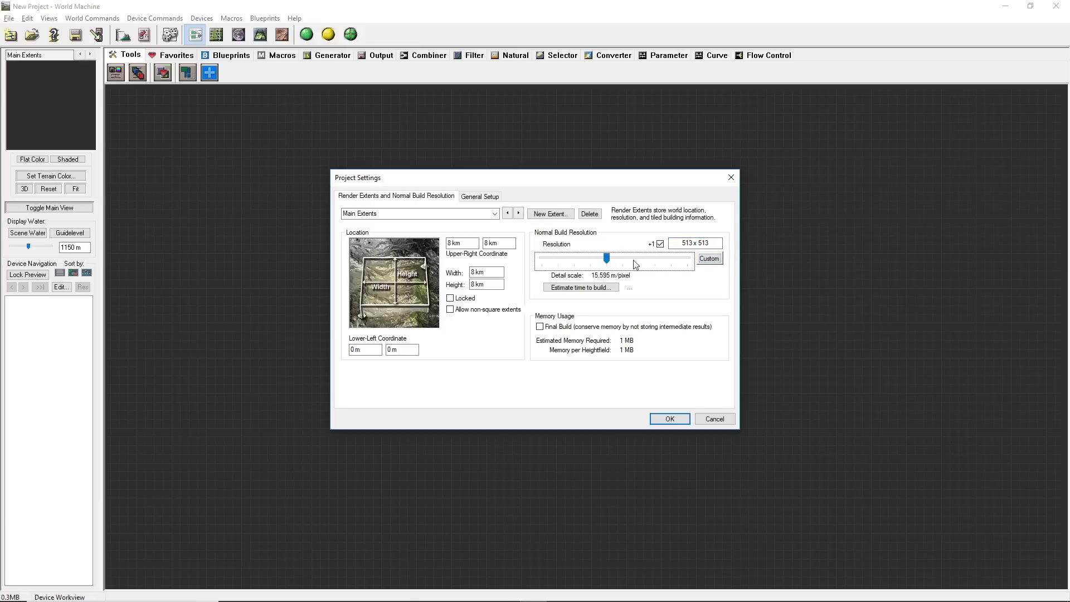
Step: Confirm the 513 x 513 resolution, place an Advanced Perlin generator, and open its settings
{"action": "left_click", "coordinate": [671, 419]}
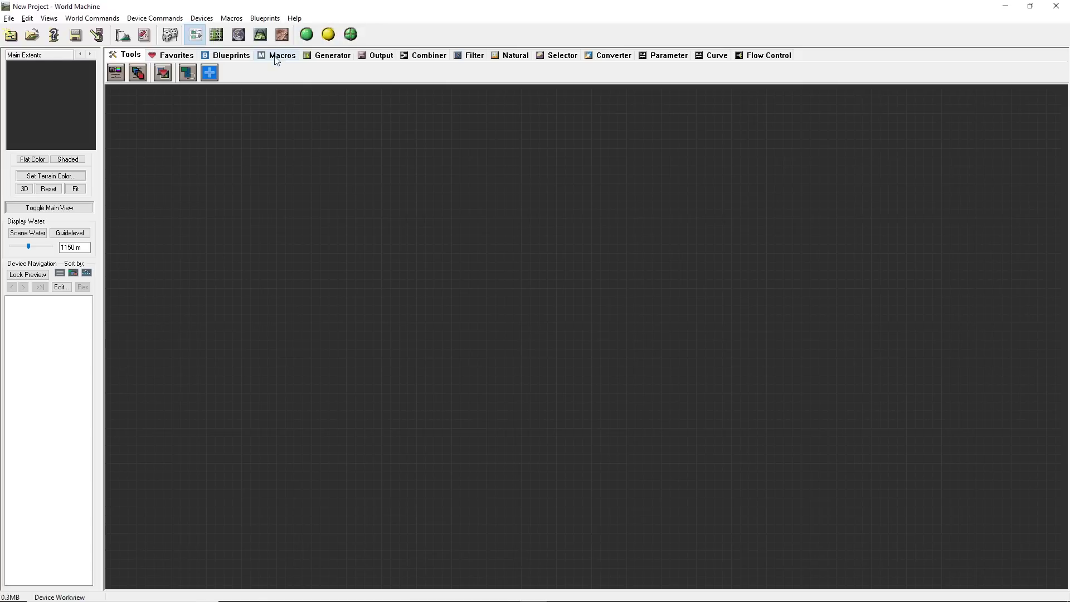
{"action": "left_click", "coordinate": [328, 56]}
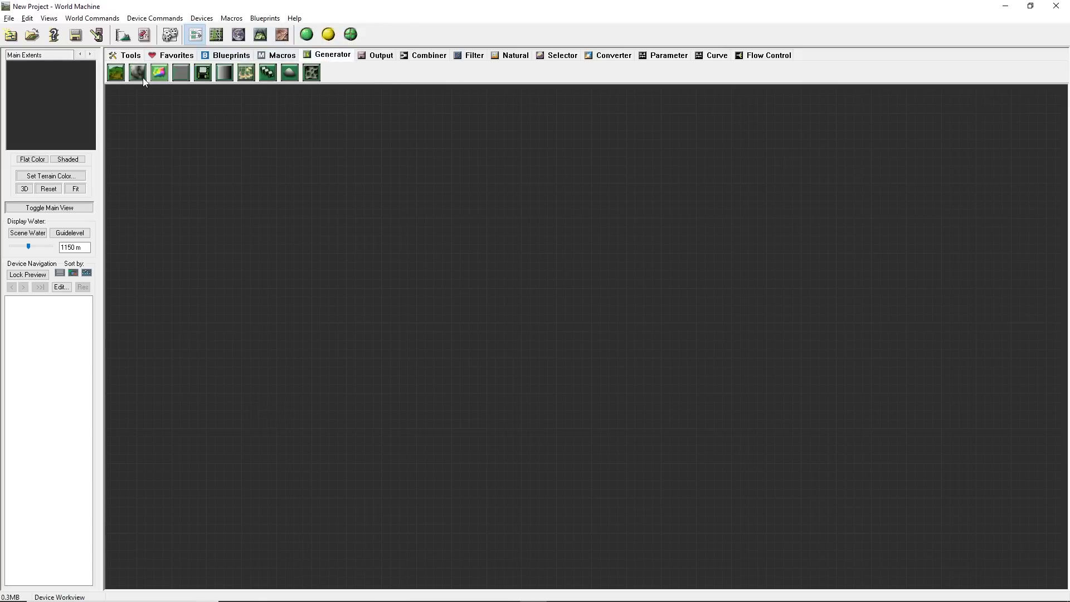
{"action": "left_click", "coordinate": [115, 73]}
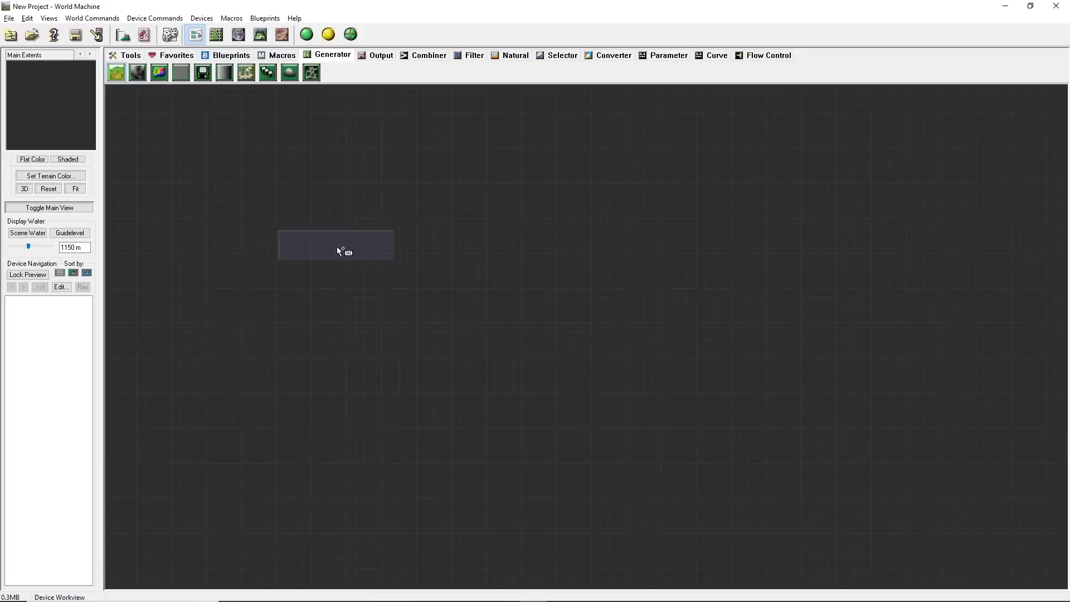
{"action": "left_click", "coordinate": [336, 248]}
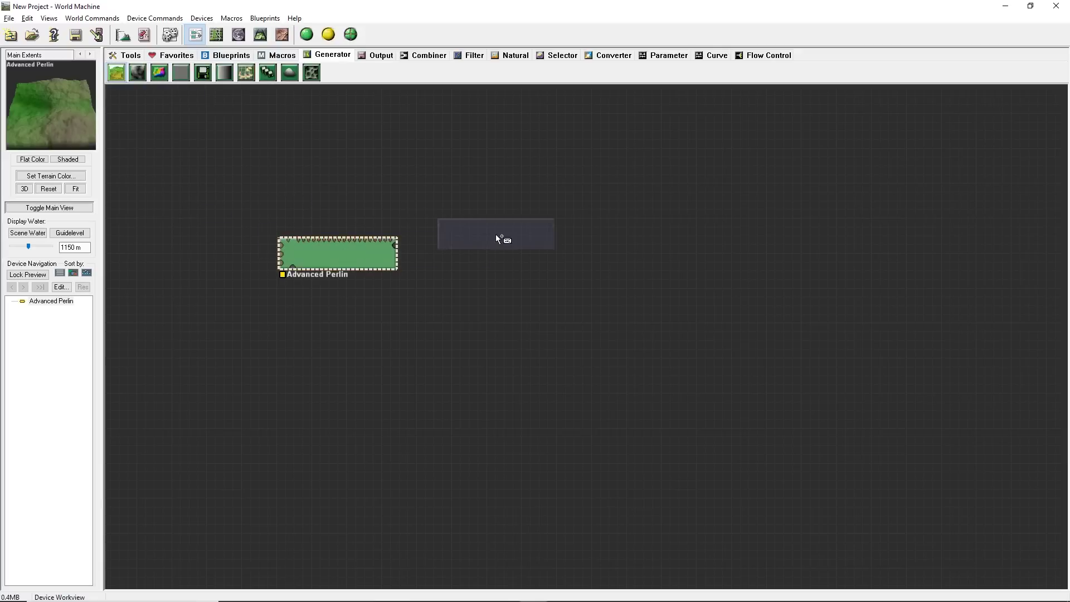
{"action": "double_click", "coordinate": [351, 262]}
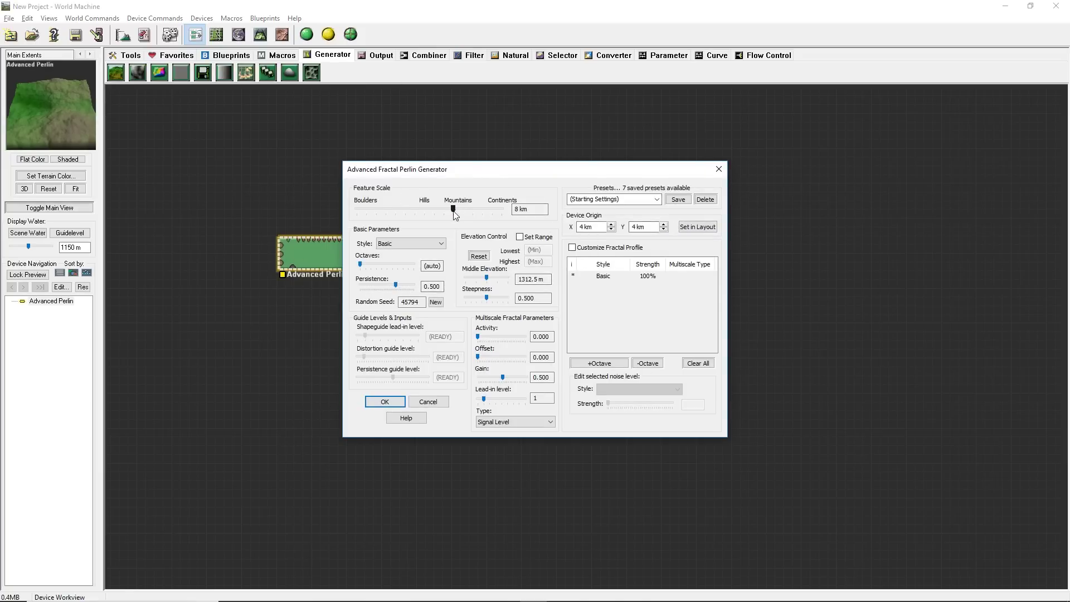
Step: Nudge the Advanced Perlin feature scale and browse the saved presets list
{"action": "mouse_move", "coordinate": [453, 209]}
{"action": "left_mouse_down"}
{"action": "mouse_move", "coordinate": [466, 210]}
{"action": "mouse_move", "coordinate": [443, 209]}
{"action": "mouse_move", "coordinate": [454, 211]}
{"action": "left_mouse_up"}
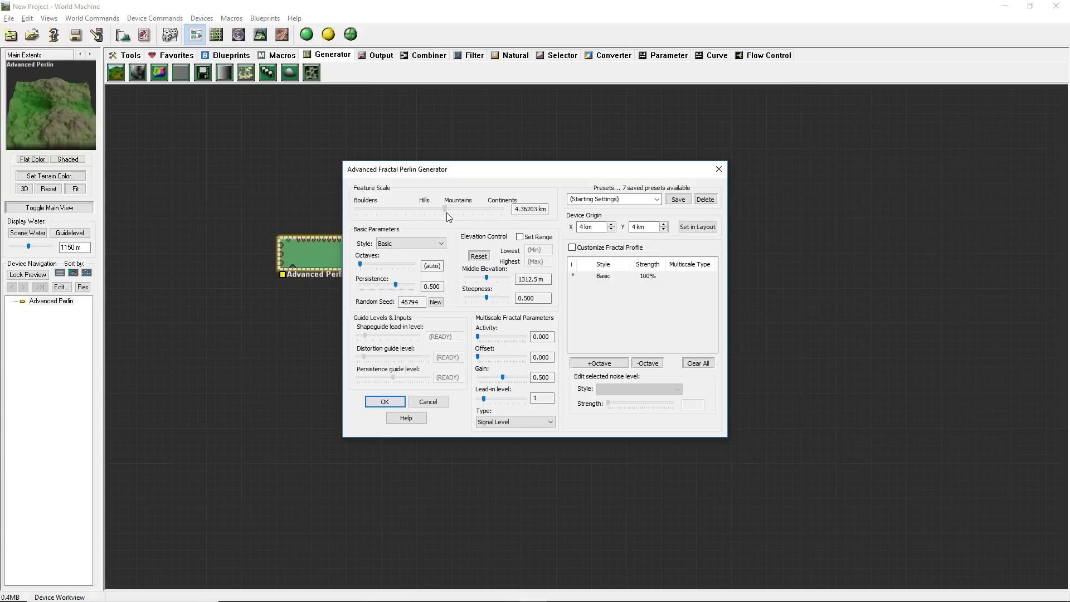
{"action": "left_click", "coordinate": [657, 199]}
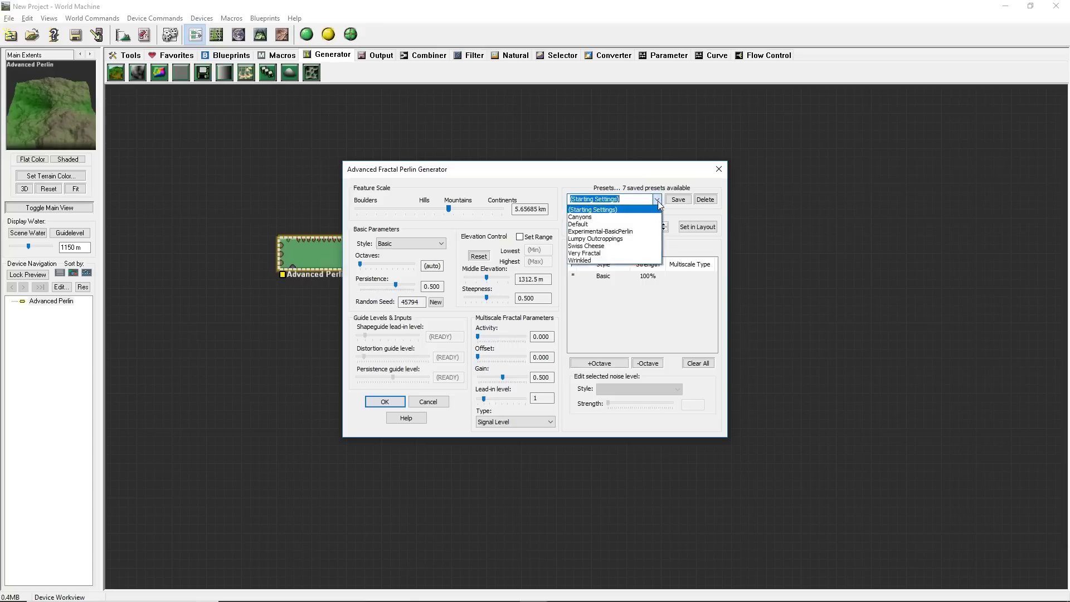
{"action": "left_click", "coordinate": [658, 200]}
{"action": "scroll", "coordinate": [658, 204], "scroll_direction": "down", "scroll_amount": 3}
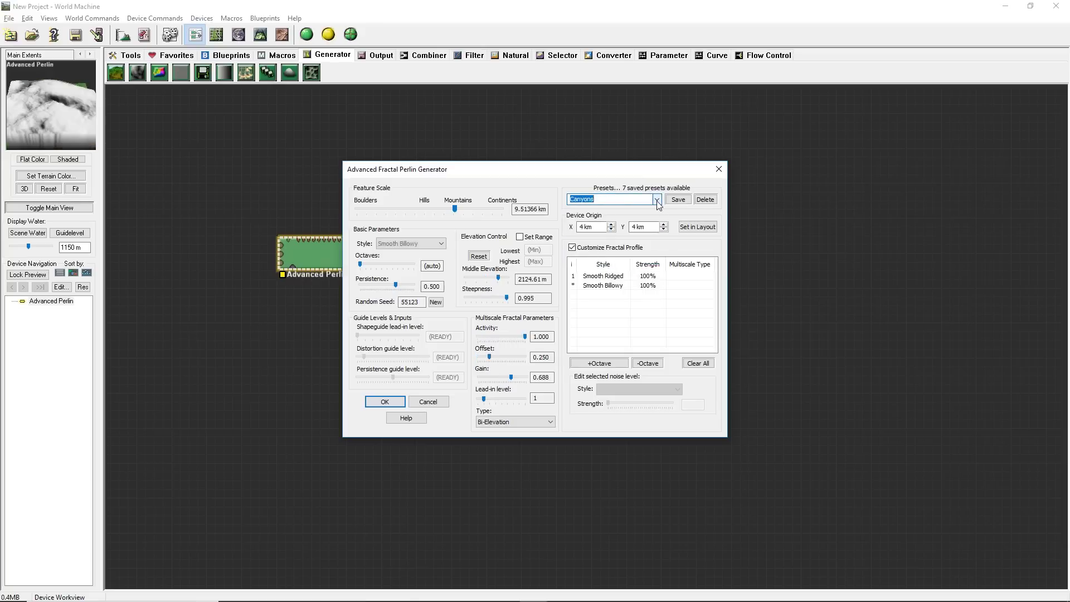
{"action": "scroll", "coordinate": [658, 204], "scroll_direction": "down", "scroll_amount": 2}
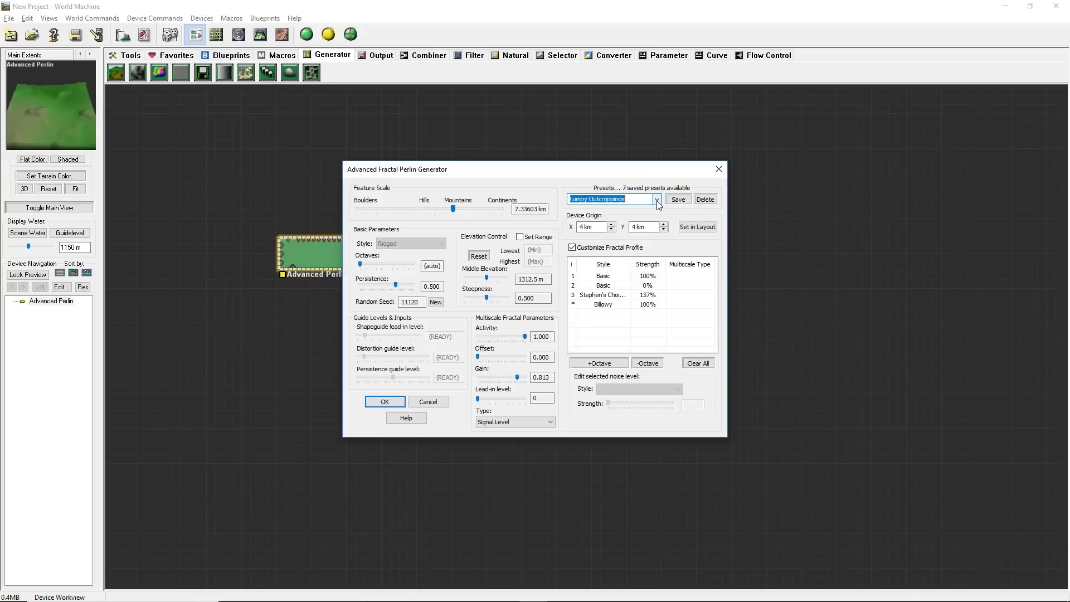
{"action": "scroll", "coordinate": [659, 204], "scroll_direction": "down", "scroll_amount": 2}
{"action": "scroll", "coordinate": [658, 204], "scroll_direction": "up", "scroll_amount": 4}
{"action": "scroll", "coordinate": [658, 204], "scroll_direction": "up", "scroll_amount": 1}
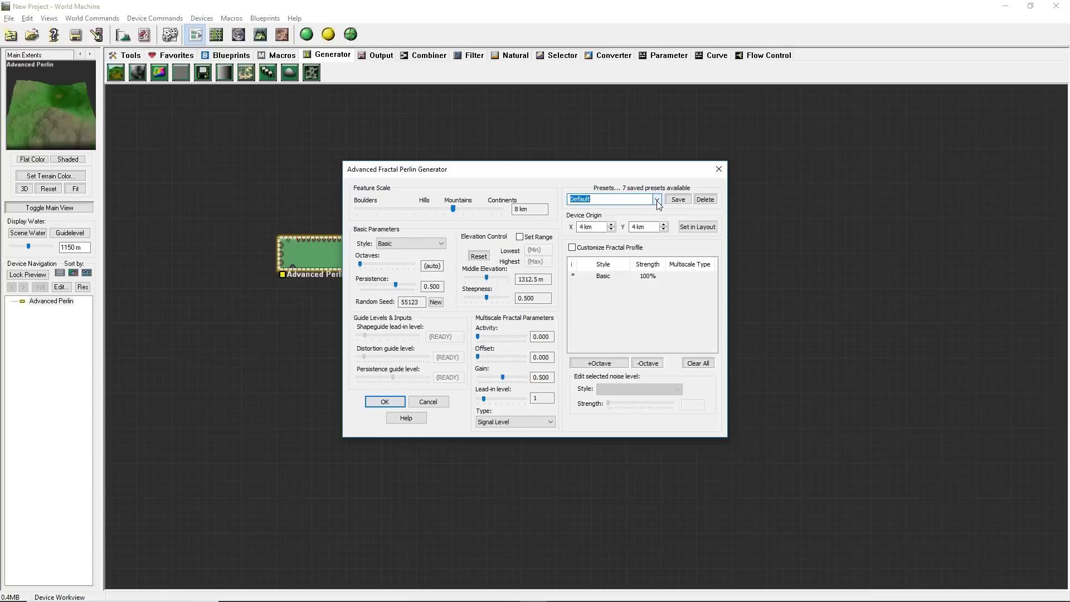
{"action": "scroll", "coordinate": [658, 204], "scroll_direction": "down", "scroll_amount": 4}
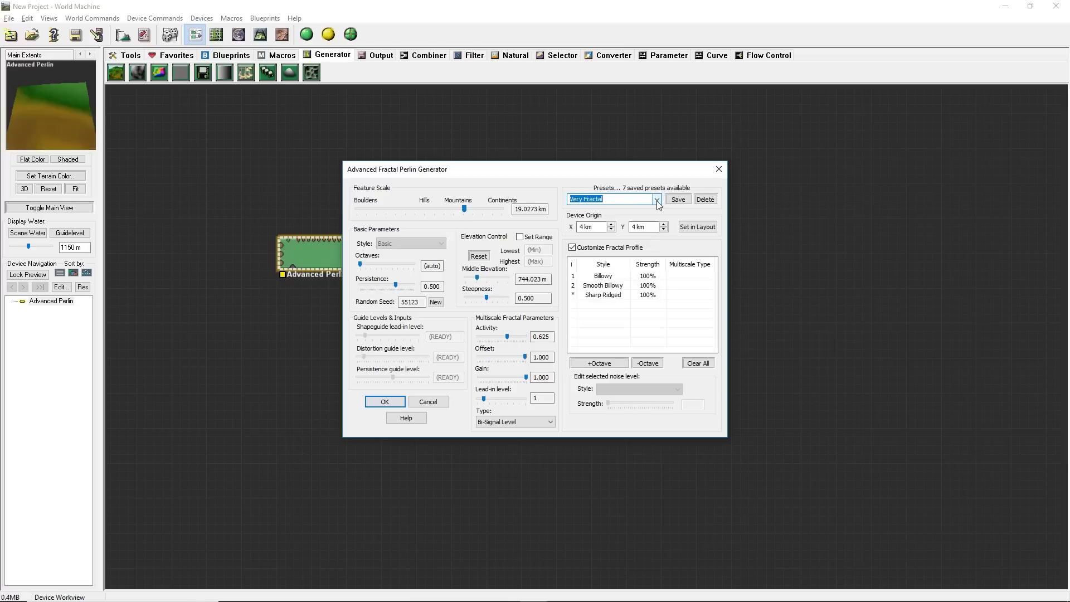
{"action": "scroll", "coordinate": [659, 204], "scroll_direction": "down", "scroll_amount": 3}
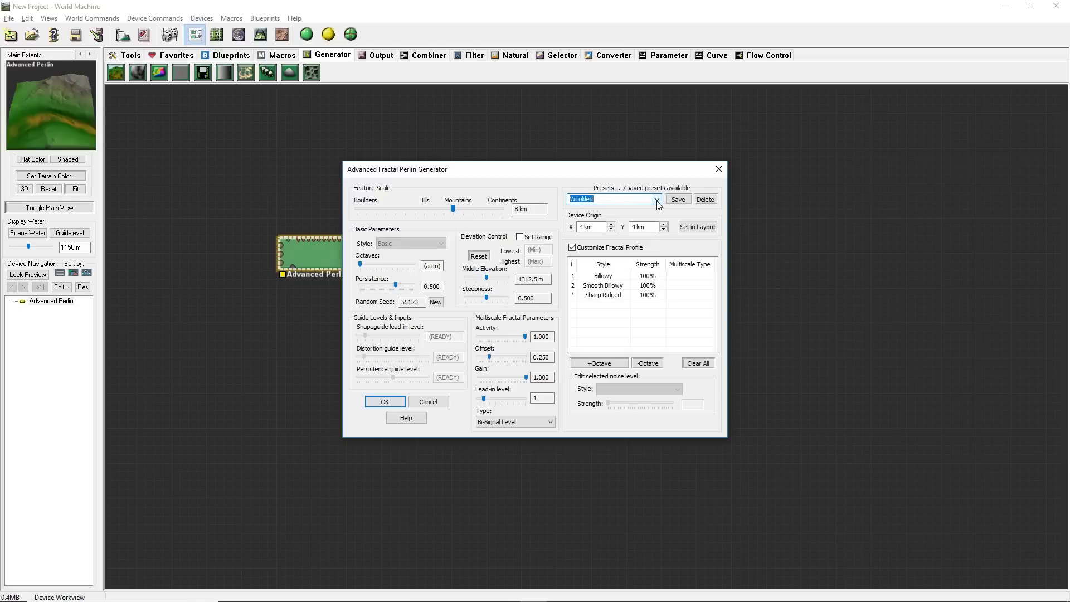
Step: Add an octave and raise the Sharp Ridged octave strength to 187%
{"action": "left_click", "coordinate": [595, 365]}
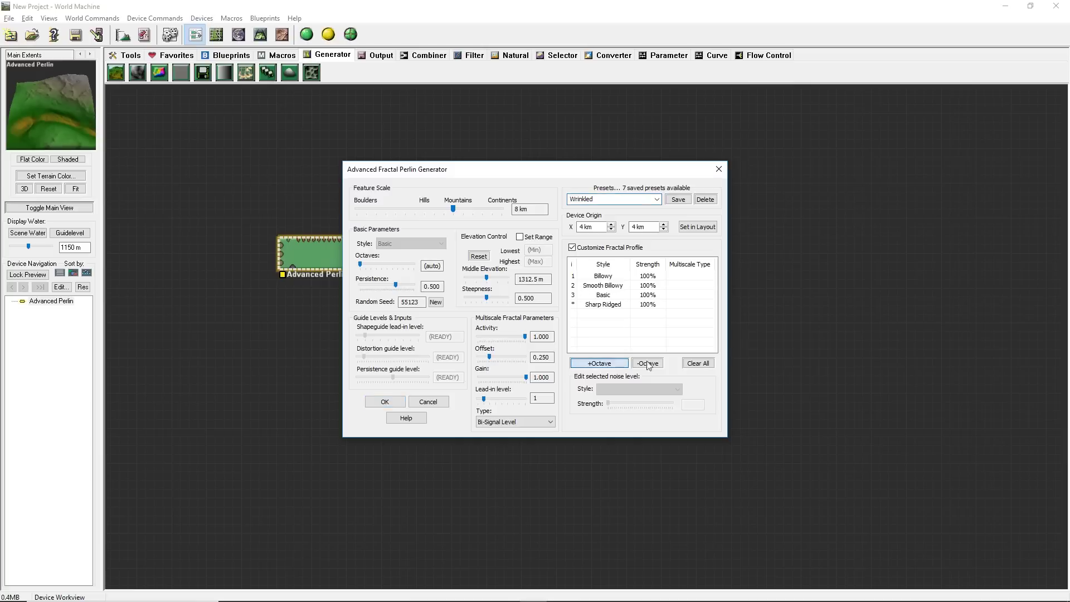
{"action": "left_click", "coordinate": [632, 305]}
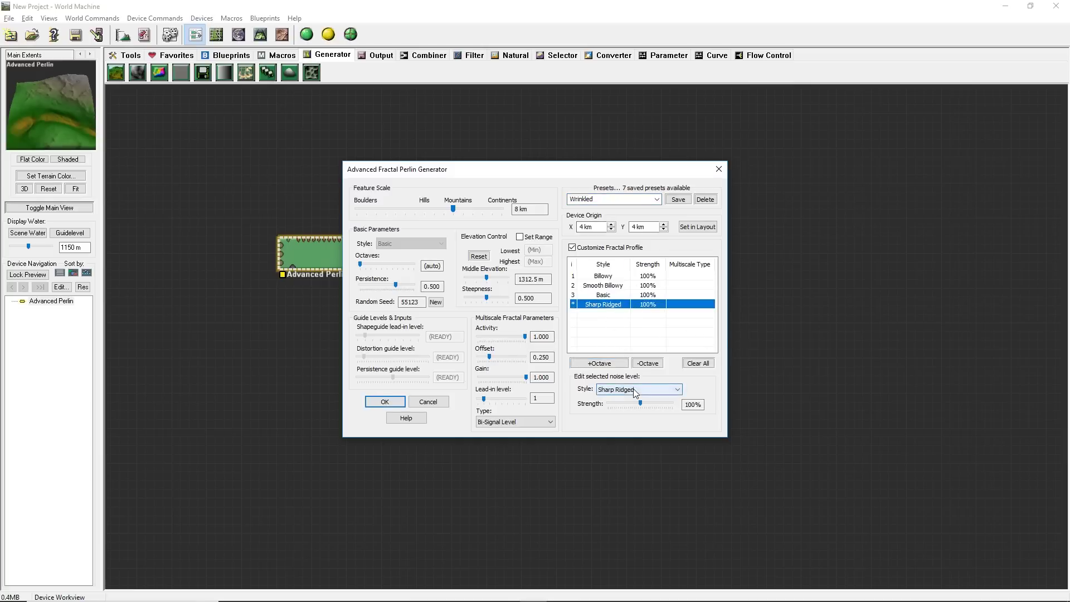
{"action": "left_click", "coordinate": [635, 391]}
{"action": "left_click", "coordinate": [634, 390]}
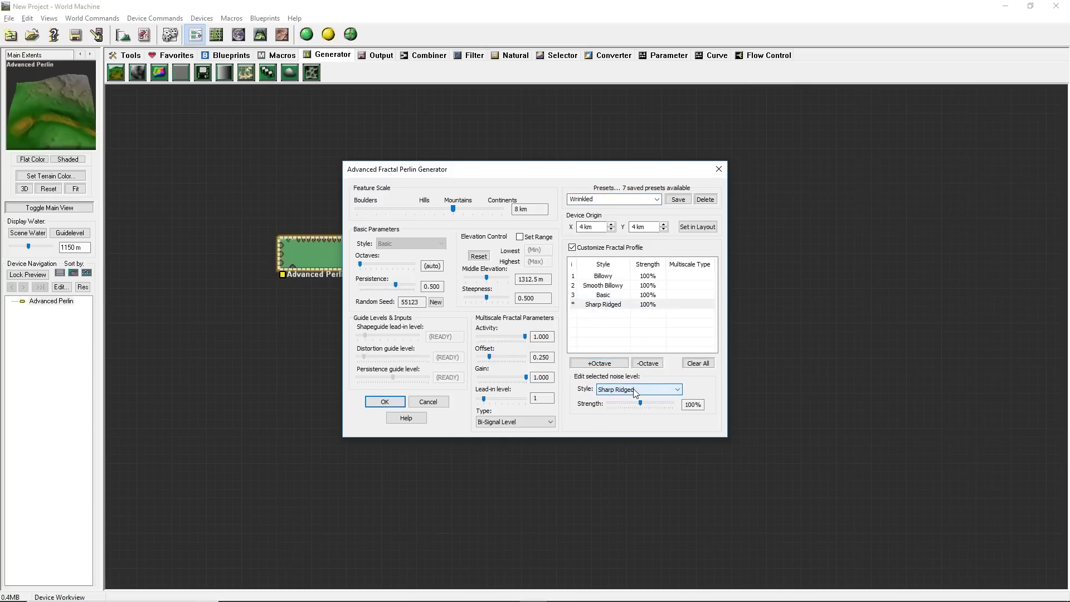
{"action": "scroll", "coordinate": [635, 392], "scroll_direction": "down", "scroll_amount": 3}
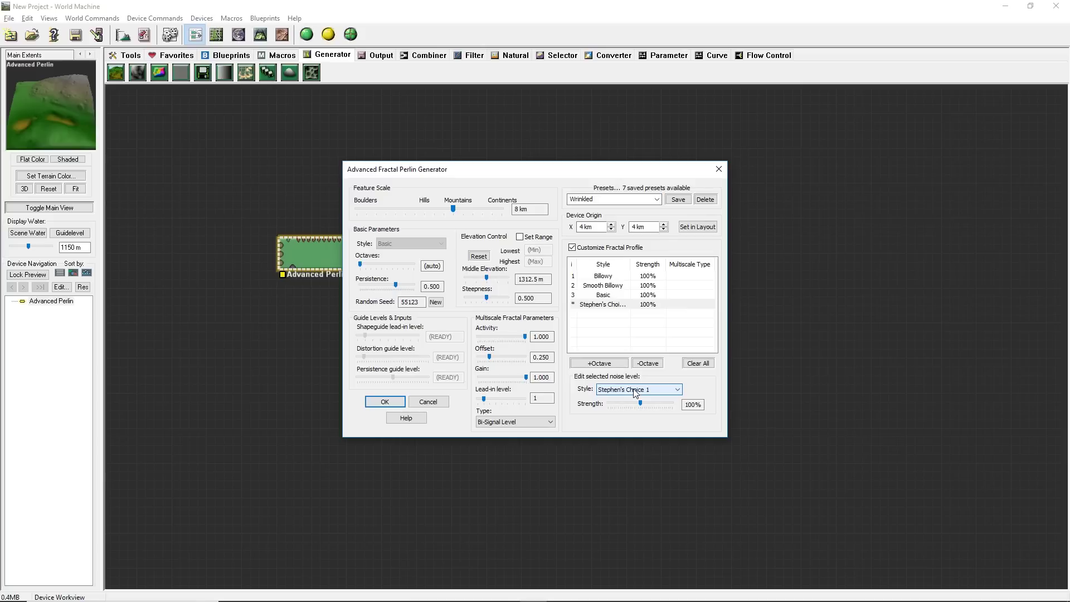
{"action": "scroll", "coordinate": [635, 393], "scroll_direction": "down", "scroll_amount": 1}
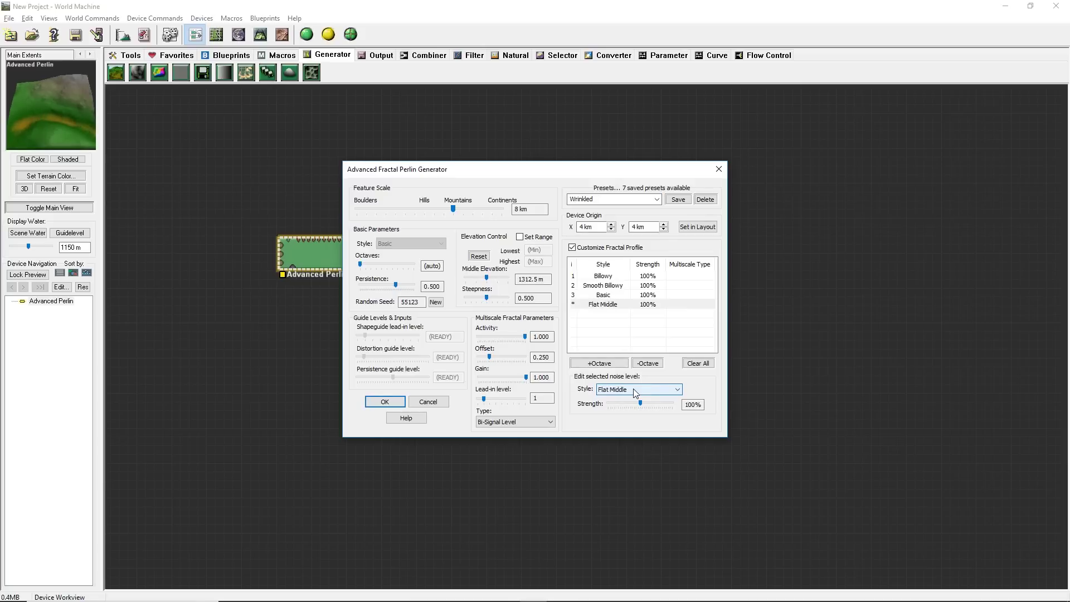
{"action": "scroll", "coordinate": [635, 393], "scroll_direction": "up", "scroll_amount": 4}
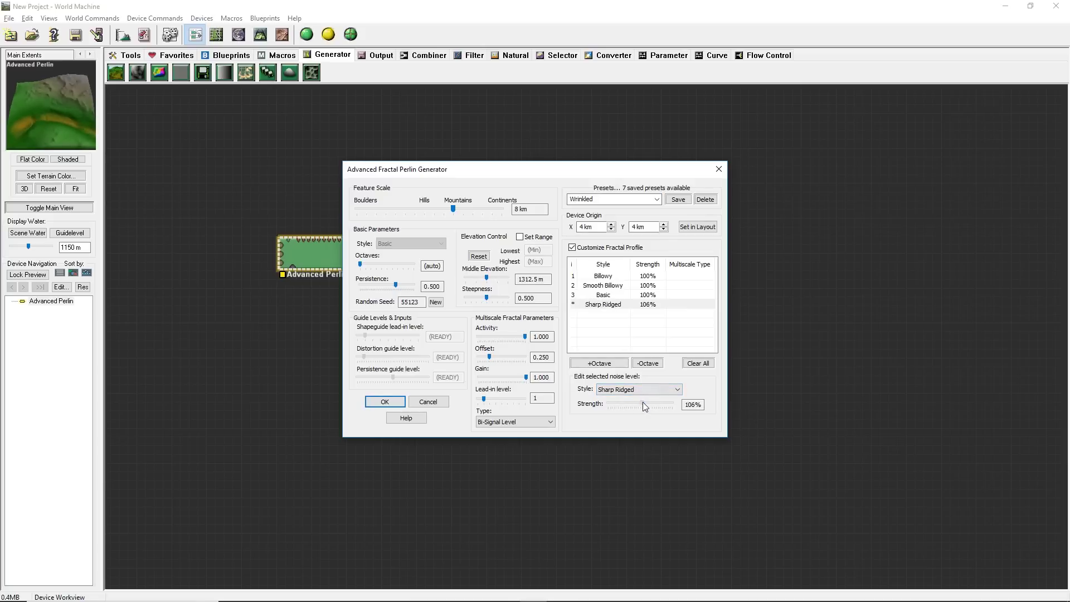
{"action": "left_click_drag", "start_coordinate": [644, 404], "coordinate": [669, 407]}
Step: Switch the Presets combo to Experimental-BasicPerlin
{"action": "left_click", "coordinate": [660, 201]}
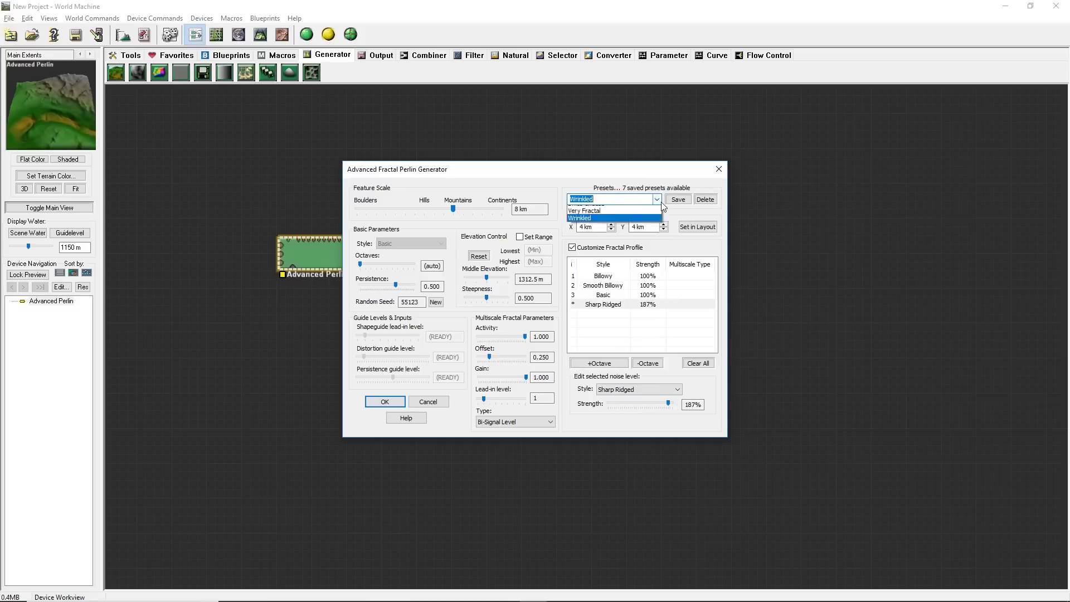
{"action": "left_click", "coordinate": [660, 201]}
{"action": "scroll", "coordinate": [662, 205], "scroll_direction": "down", "scroll_amount": 2}
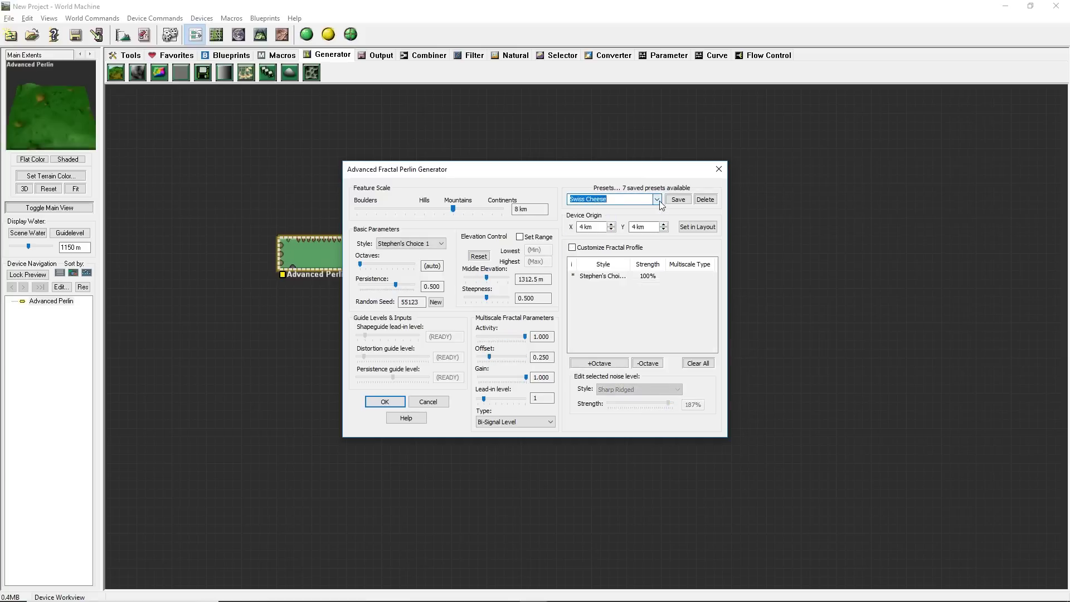
{"action": "scroll", "coordinate": [661, 205], "scroll_direction": "down", "scroll_amount": 2}
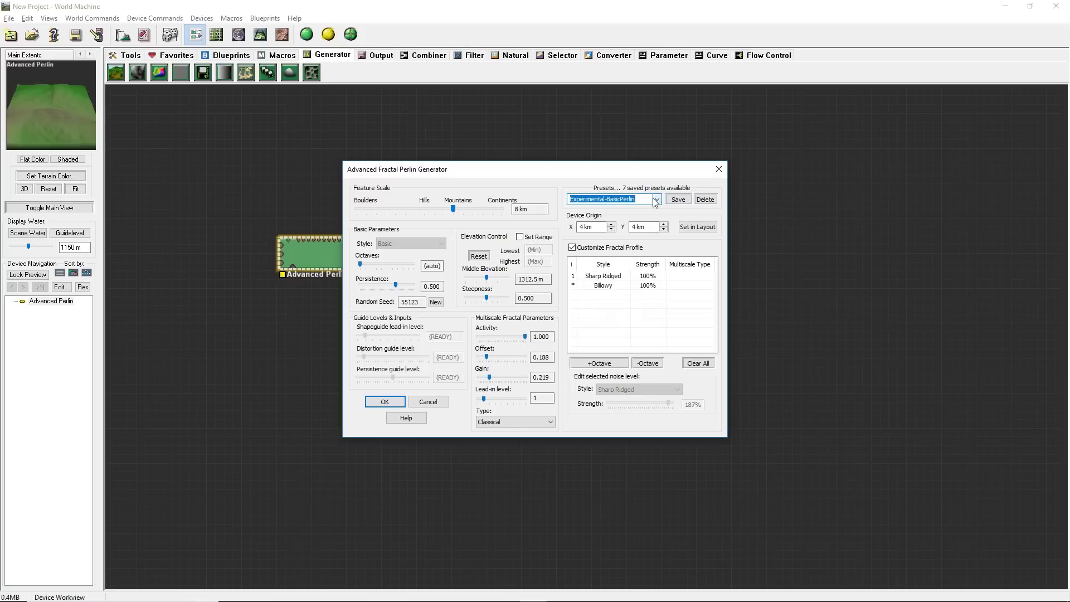
Step: Shrink feature scale to about 2.59 km, add an octave, and set Sharp Ridged strength to 93%
{"action": "left_click_drag", "start_coordinate": [455, 209], "coordinate": [436, 206]}
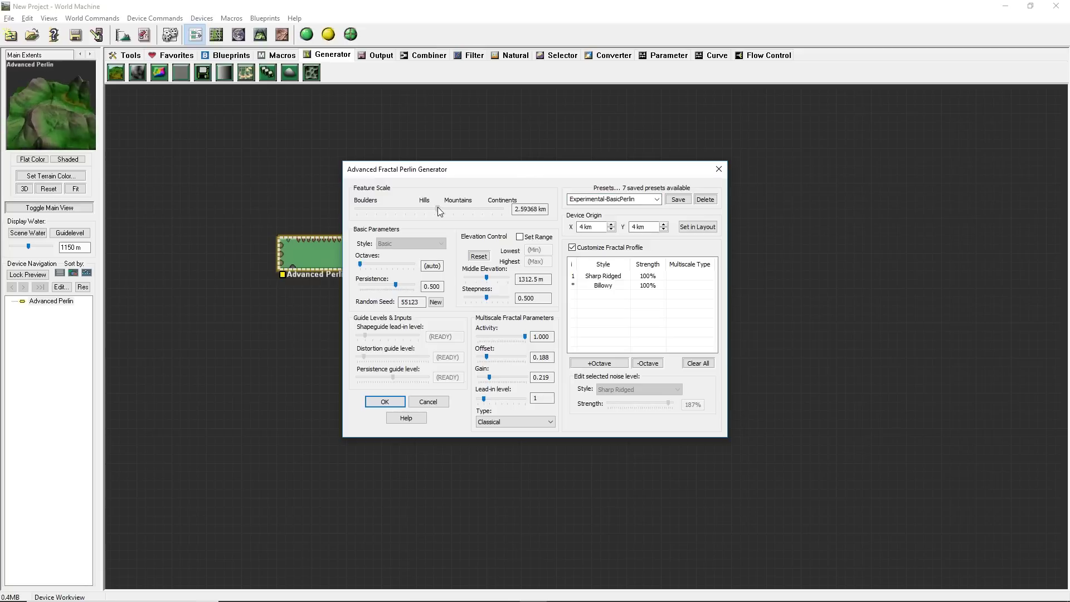
{"action": "left_click", "coordinate": [609, 365]}
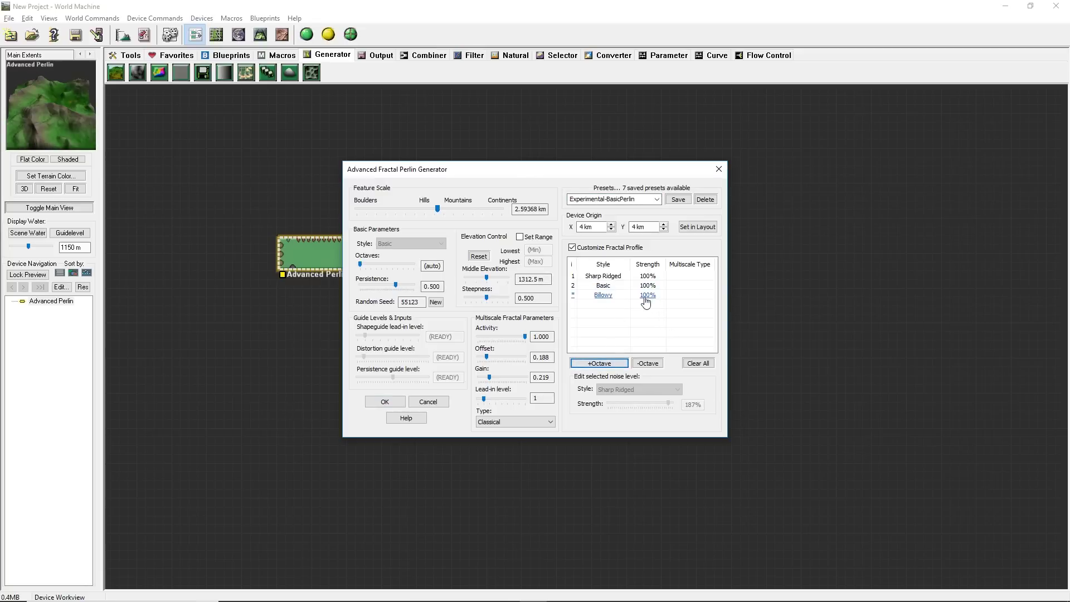
{"action": "left_click", "coordinate": [623, 301]}
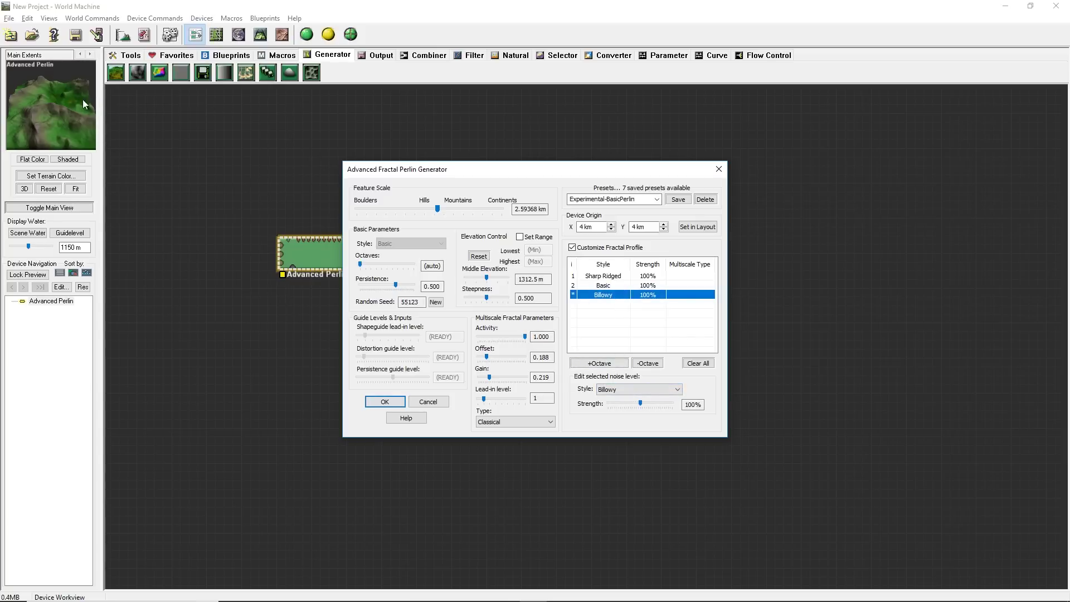
{"action": "left_click", "coordinate": [654, 389]}
{"action": "left_click", "coordinate": [655, 392]}
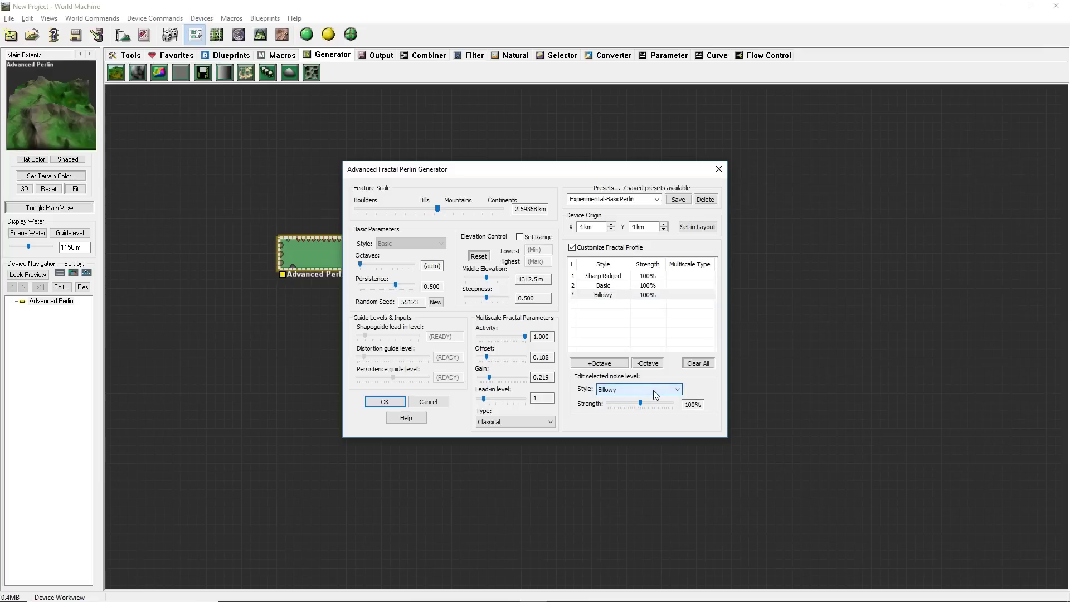
{"action": "scroll", "coordinate": [654, 394], "scroll_direction": "down", "scroll_amount": 3}
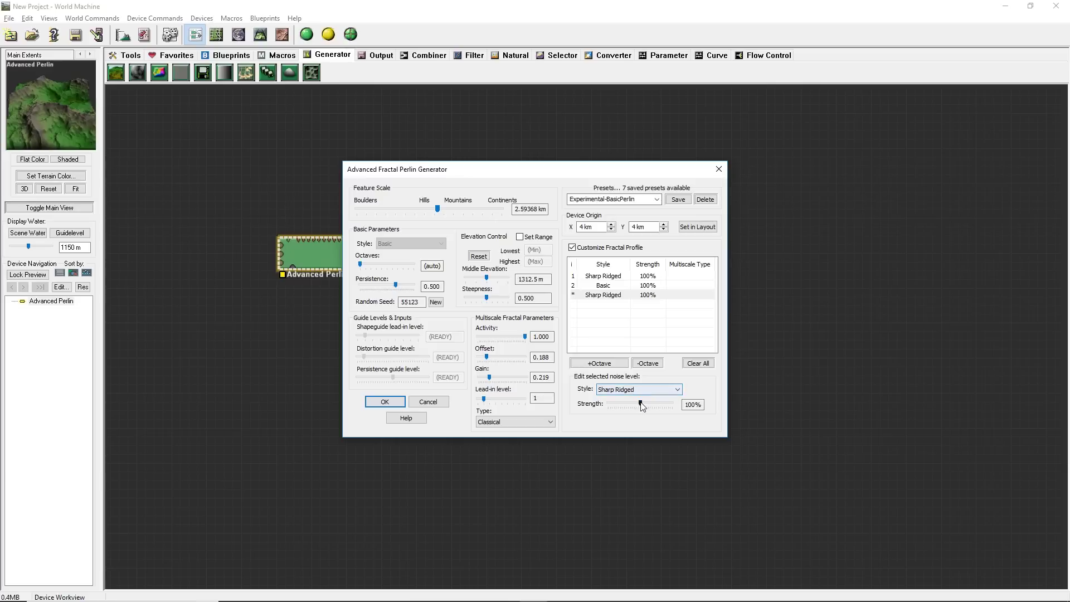
{"action": "mouse_move", "coordinate": [640, 402]}
{"action": "left_mouse_down"}
{"action": "mouse_move", "coordinate": [608, 402]}
{"action": "mouse_move", "coordinate": [637, 395]}
{"action": "left_mouse_up"}
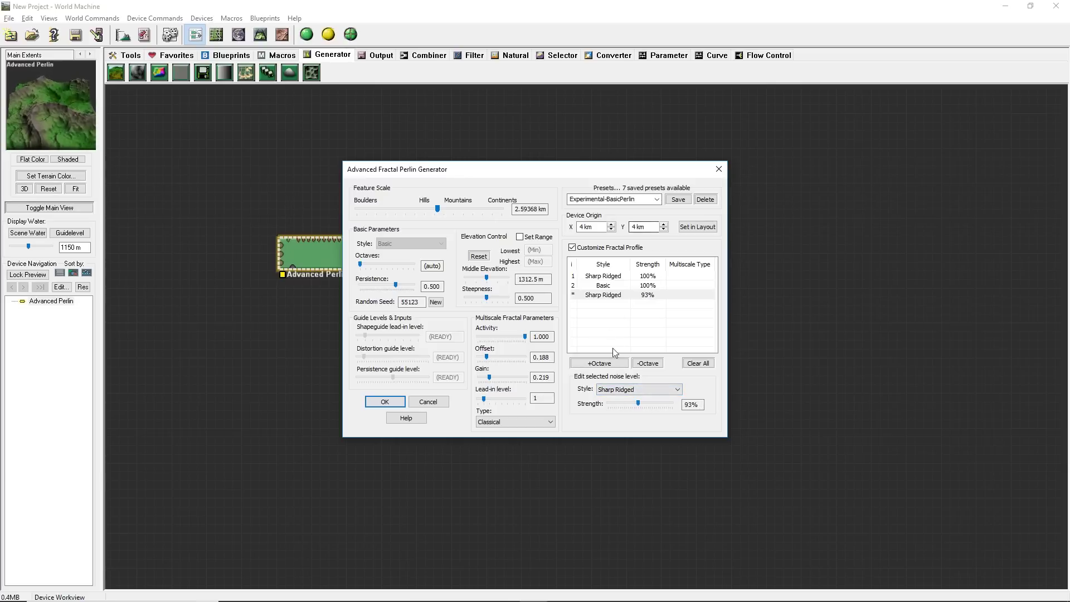
Step: Add a Smooth Ridged octave at 81%, lower middle elevation to 1068.87 m, and apply
{"action": "left_click", "coordinate": [600, 363]}
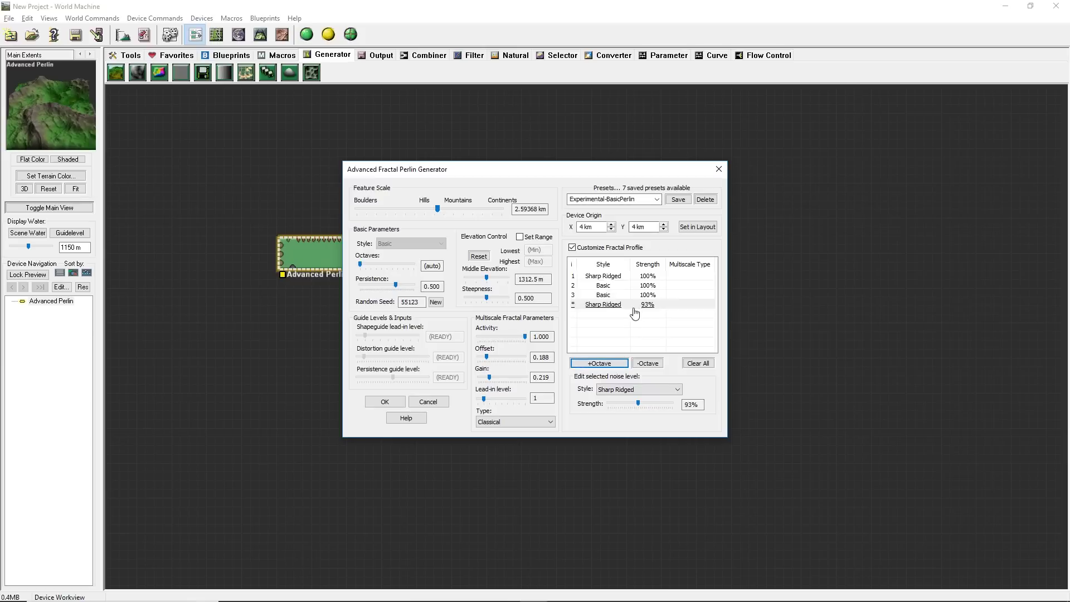
{"action": "left_click", "coordinate": [669, 294]}
{"action": "left_click", "coordinate": [635, 389]}
{"action": "left_click", "coordinate": [635, 405]}
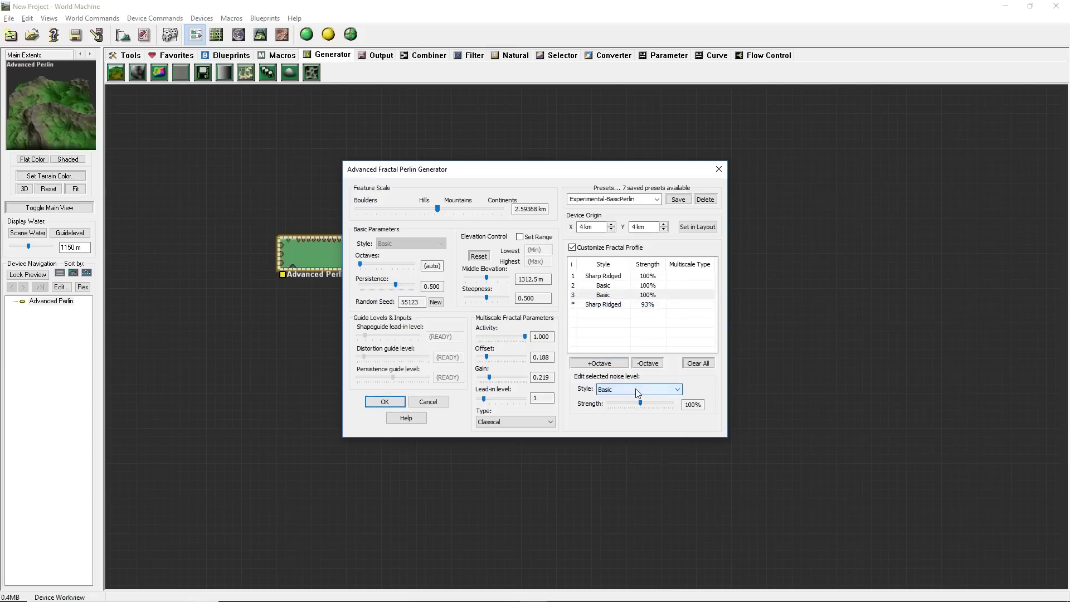
{"action": "scroll", "coordinate": [637, 392], "scroll_direction": "down", "scroll_amount": 1}
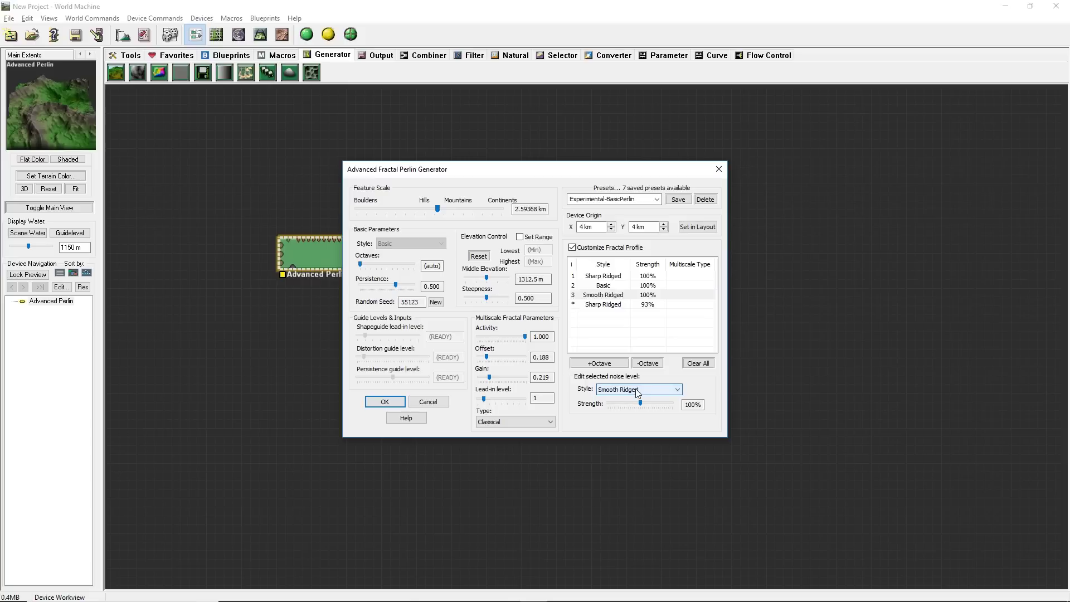
{"action": "mouse_move", "coordinate": [641, 402]}
{"action": "left_mouse_down"}
{"action": "mouse_move", "coordinate": [589, 403]}
{"action": "mouse_move", "coordinate": [634, 400]}
{"action": "left_mouse_up"}
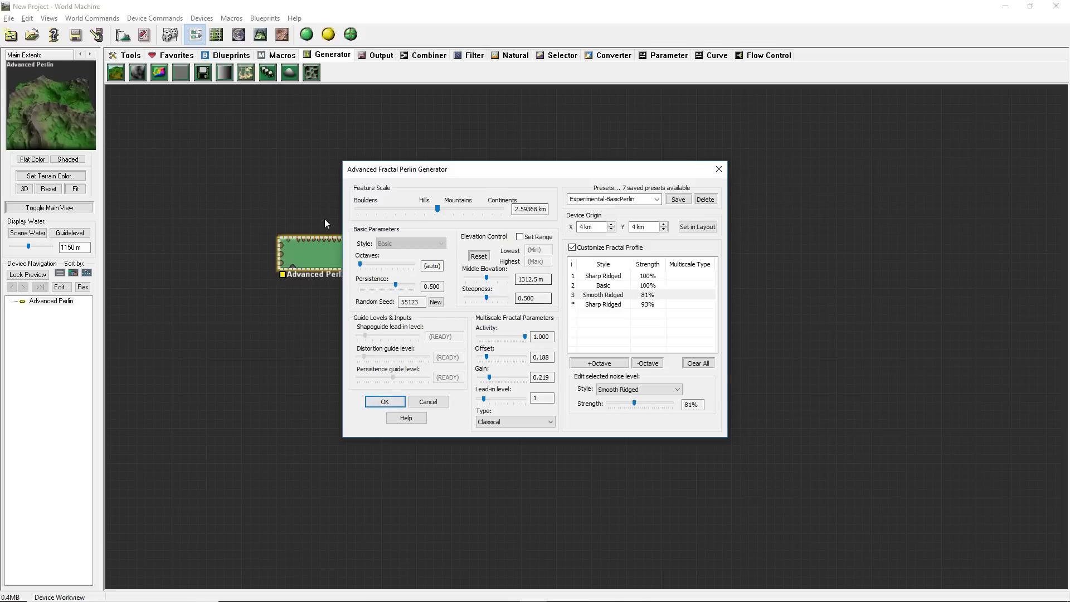
{"action": "left_click_drag", "start_coordinate": [486, 275], "coordinate": [480, 299]}
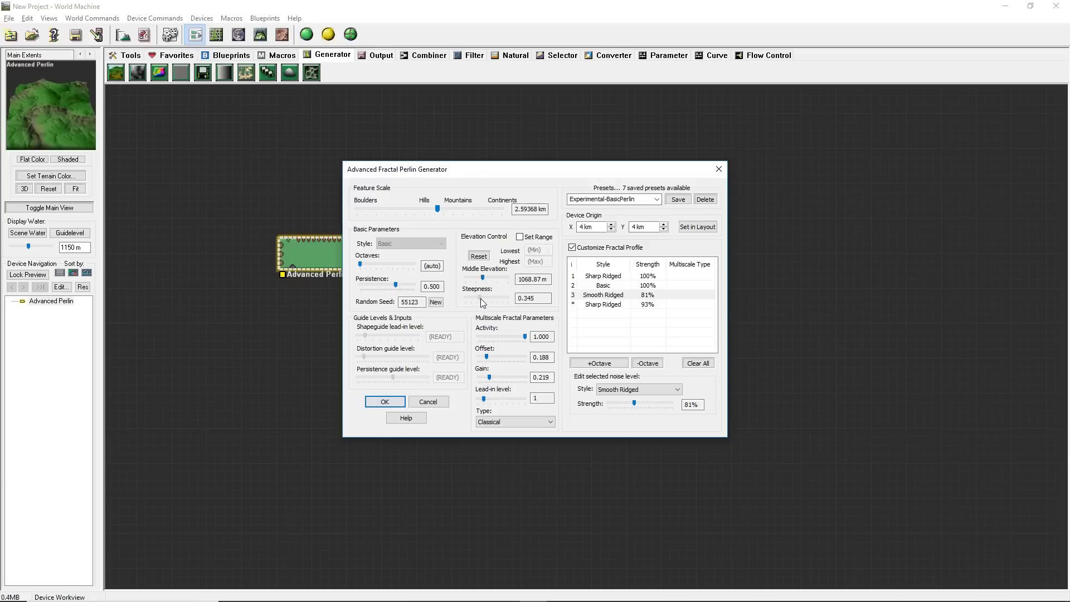
{"action": "left_click", "coordinate": [384, 402]}
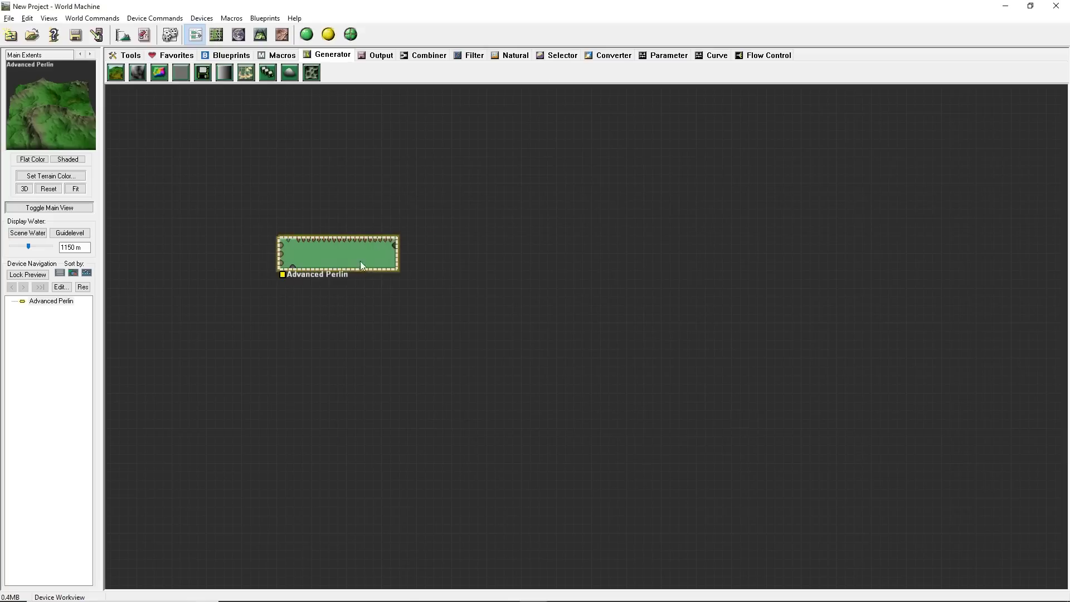
Step: Place an Erosion device right of Advanced Perlin, then preview the Advanced Perlin terrain
{"action": "left_click_drag", "start_coordinate": [362, 264], "coordinate": [335, 288]}
{"action": "left_click", "coordinate": [569, 240]}
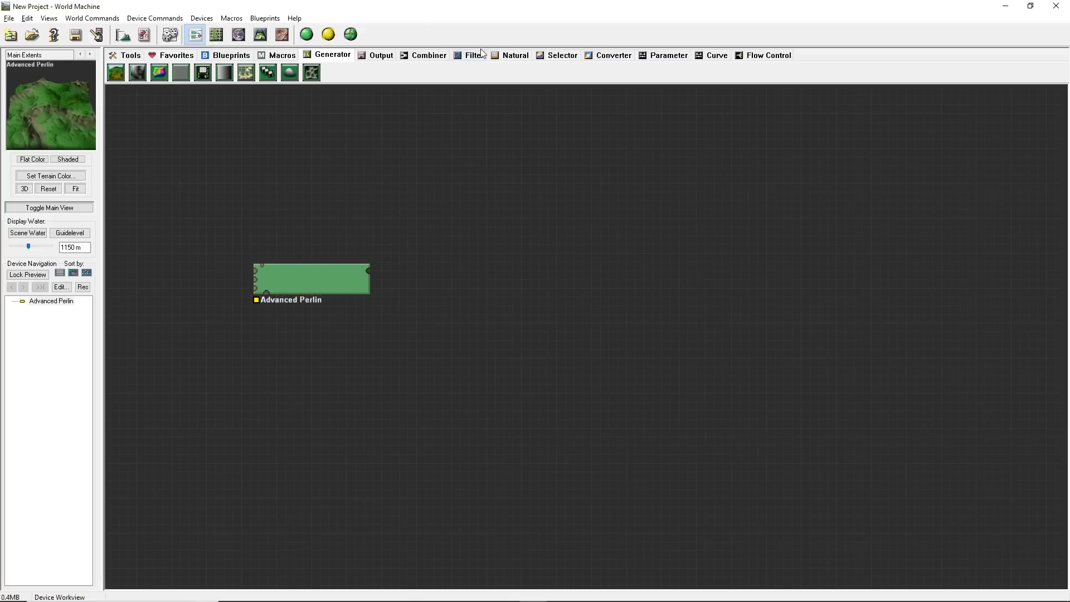
{"action": "left_click", "coordinate": [499, 59]}
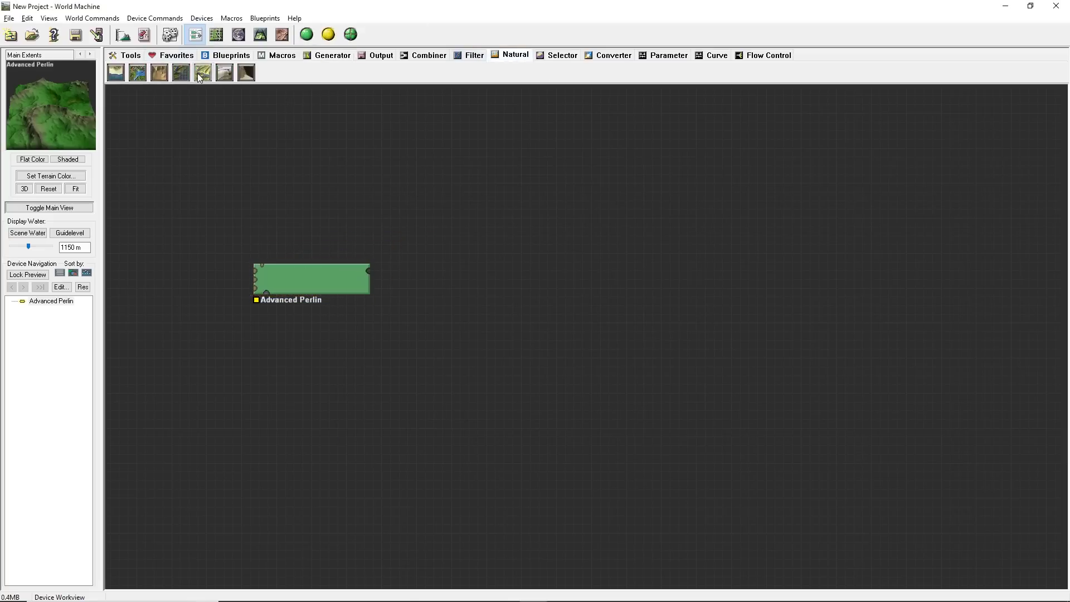
{"action": "left_click", "coordinate": [162, 74]}
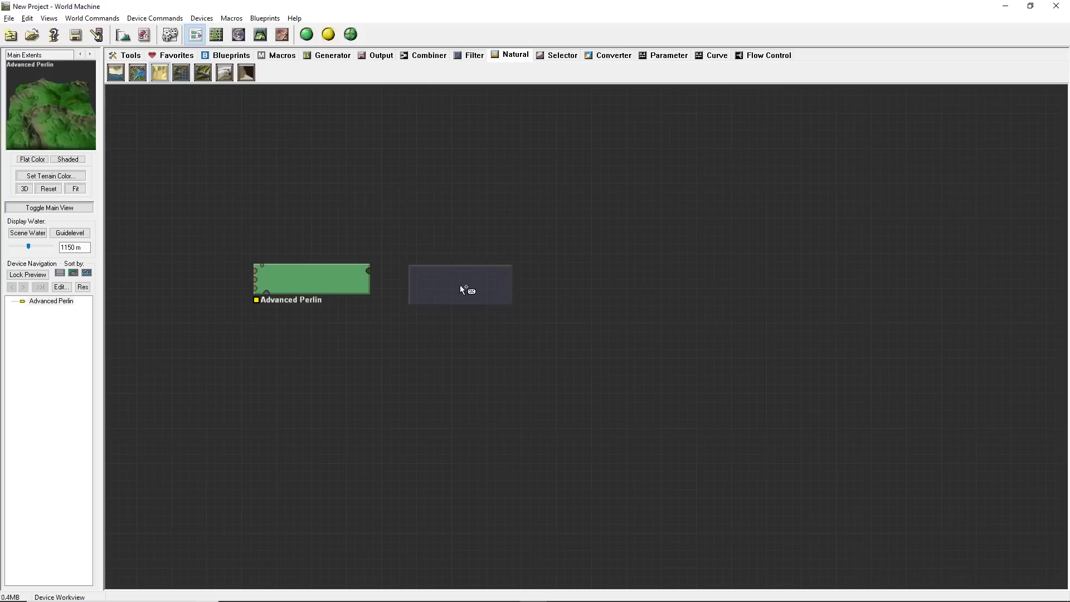
{"action": "left_click", "coordinate": [461, 287]}
{"action": "left_click_drag", "start_coordinate": [467, 293], "coordinate": [494, 289]}
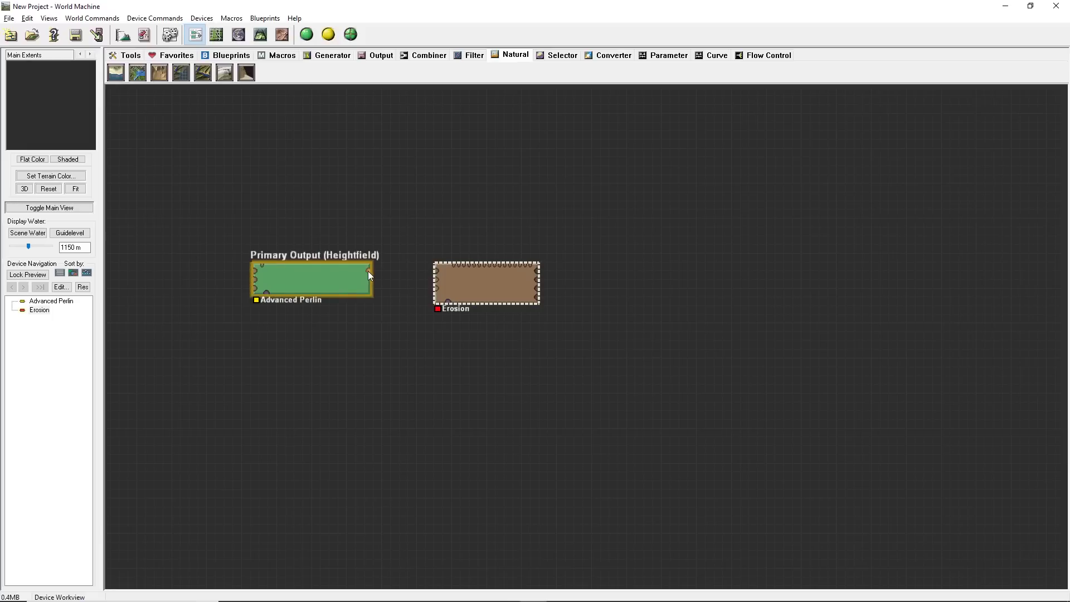
{"action": "left_click", "coordinate": [346, 276]}
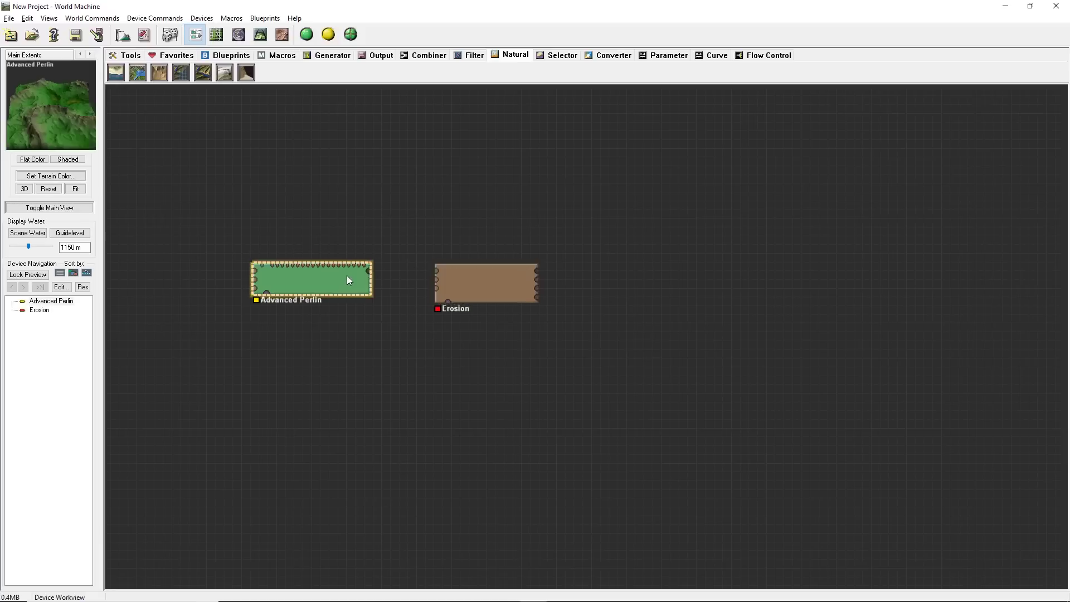
{"action": "left_click", "coordinate": [481, 278]}
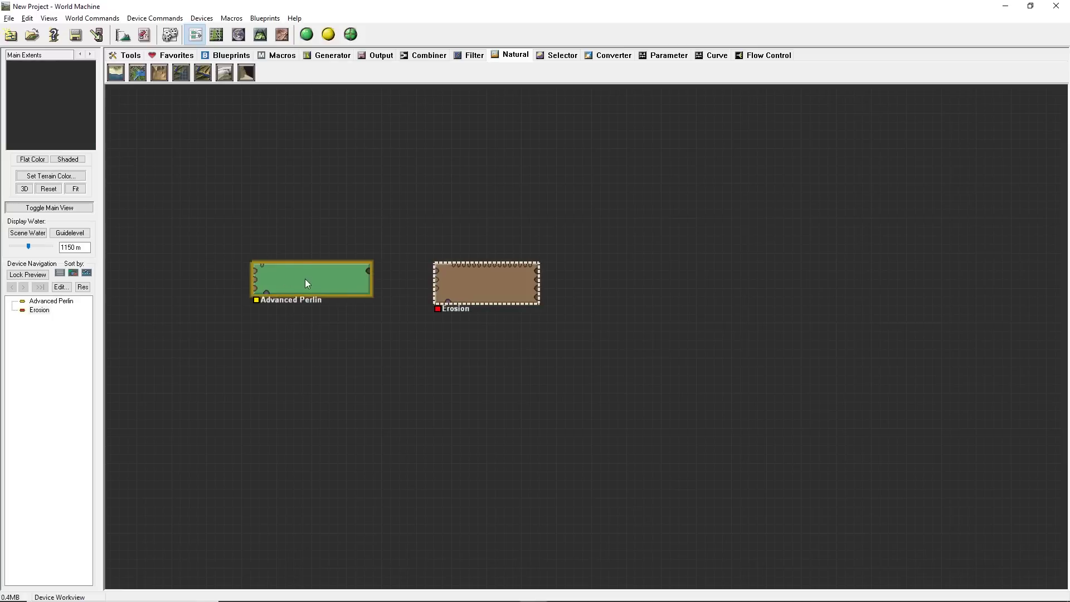
{"action": "left_click", "coordinate": [330, 279]}
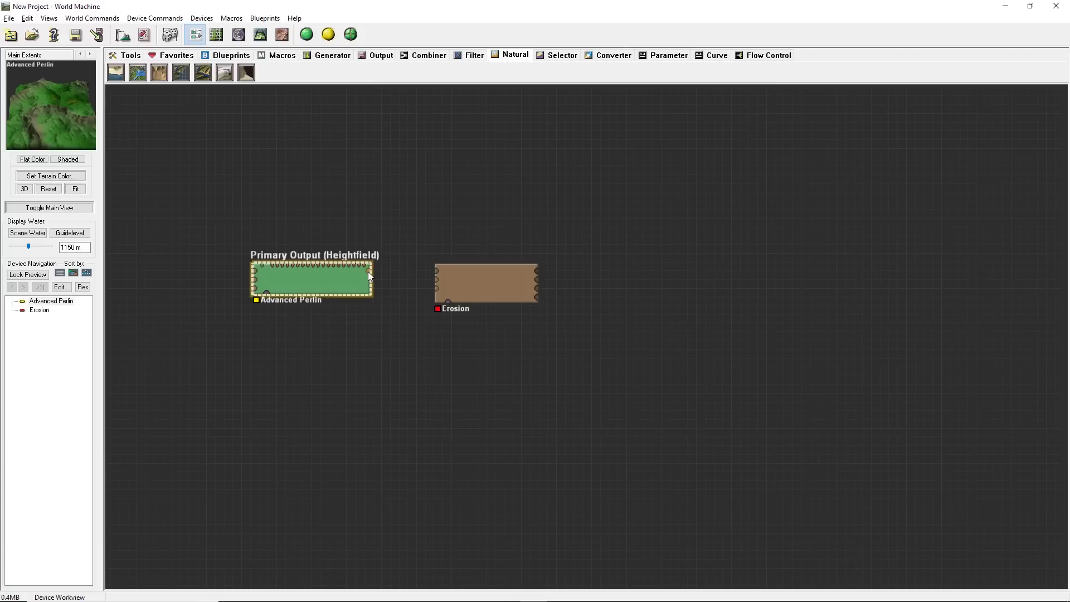
Step: Wire Advanced Perlin's output into Erosion and switch the locked preview between the two nodes
{"action": "left_click_drag", "start_coordinate": [368, 272], "coordinate": [436, 270]}
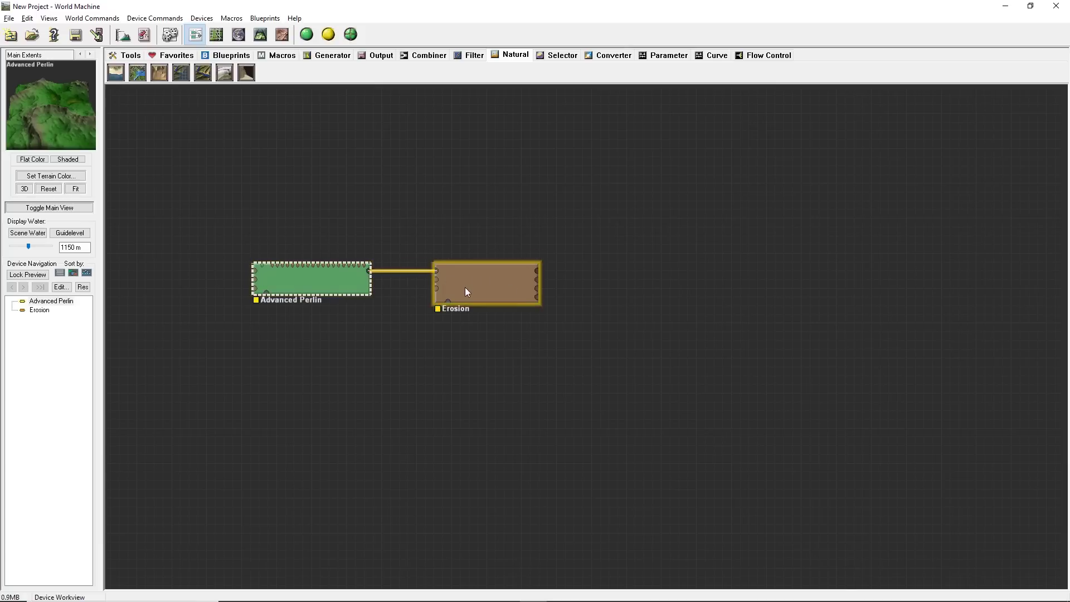
{"action": "left_click", "coordinate": [465, 287]}
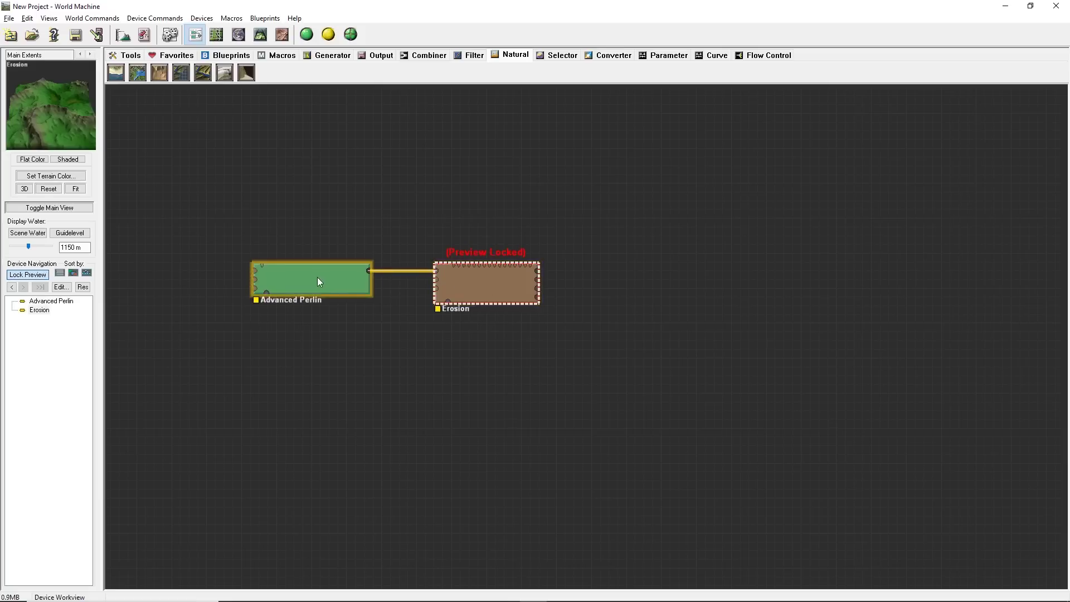
{"action": "left_click", "coordinate": [334, 285]}
{"action": "left_click", "coordinate": [342, 290]}
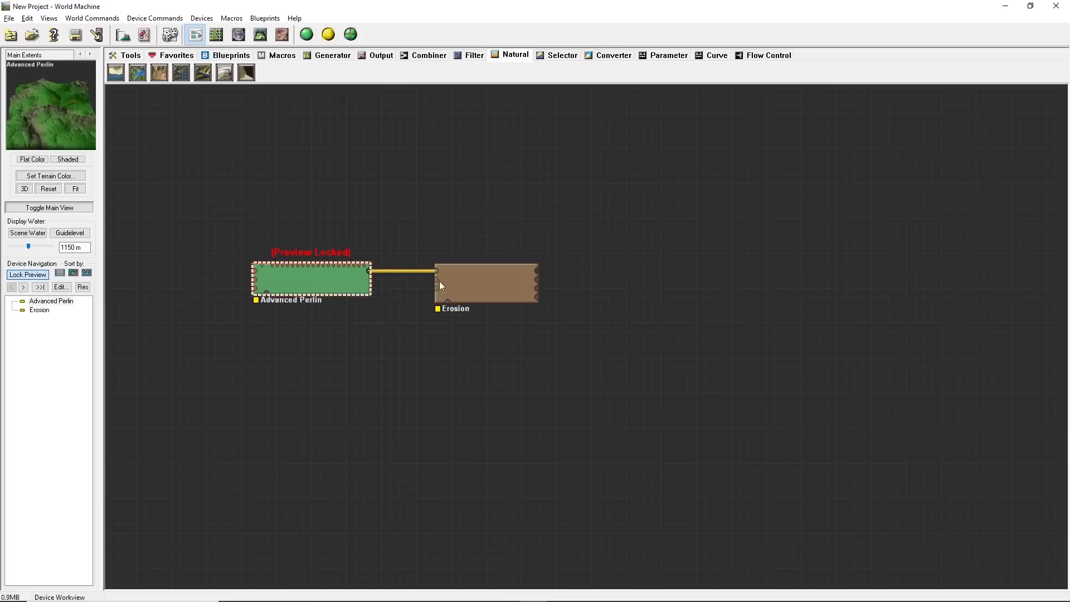
{"action": "left_click", "coordinate": [470, 281]}
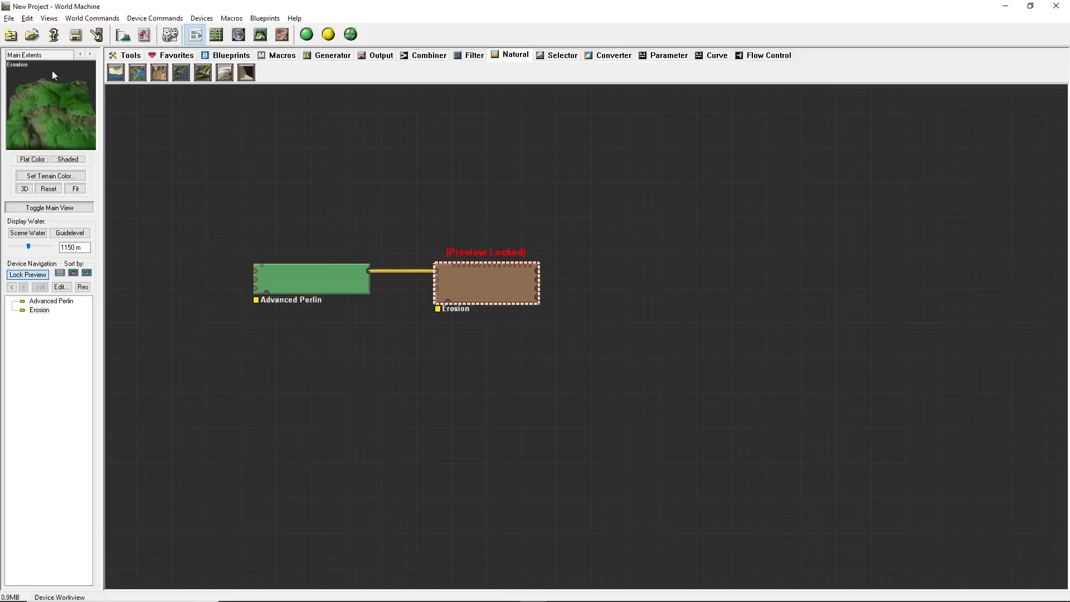
{"action": "left_click", "coordinate": [335, 276]}
{"action": "left_click", "coordinate": [497, 287]}
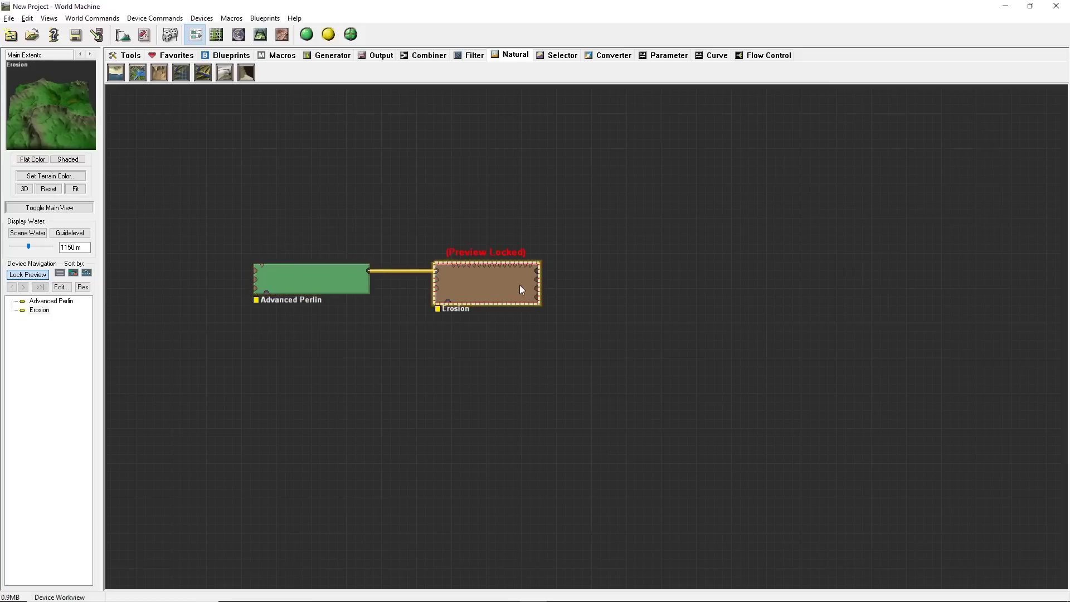
Step: Open the Erosion settings and step through the presets to Classic WM Erosion
{"action": "double_click", "coordinate": [497, 288]}
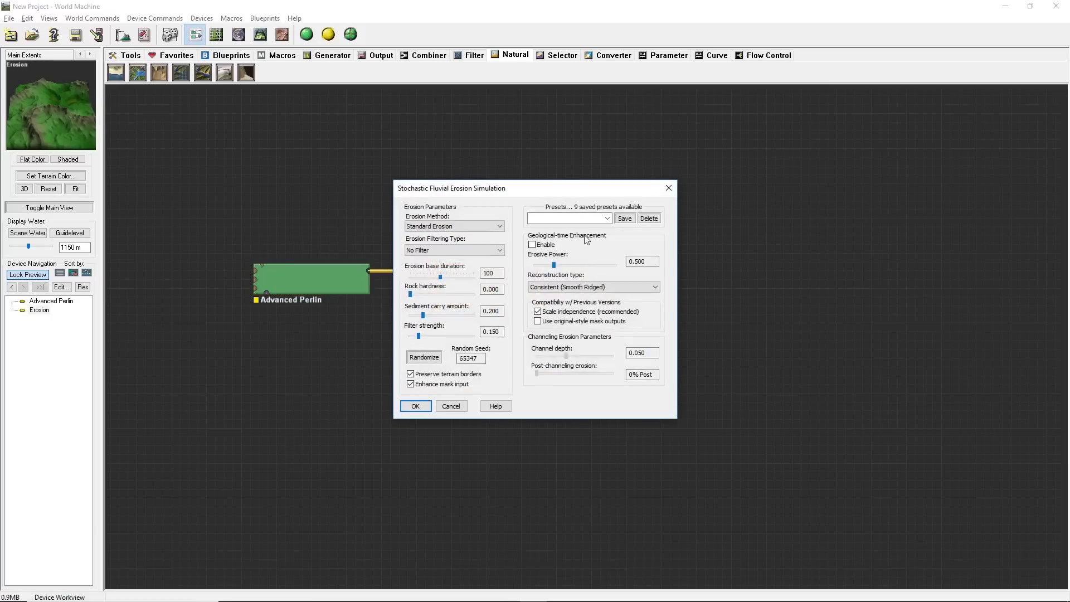
{"action": "left_click", "coordinate": [608, 218]}
{"action": "left_click", "coordinate": [611, 219]}
{"action": "key", "text": "Down"}
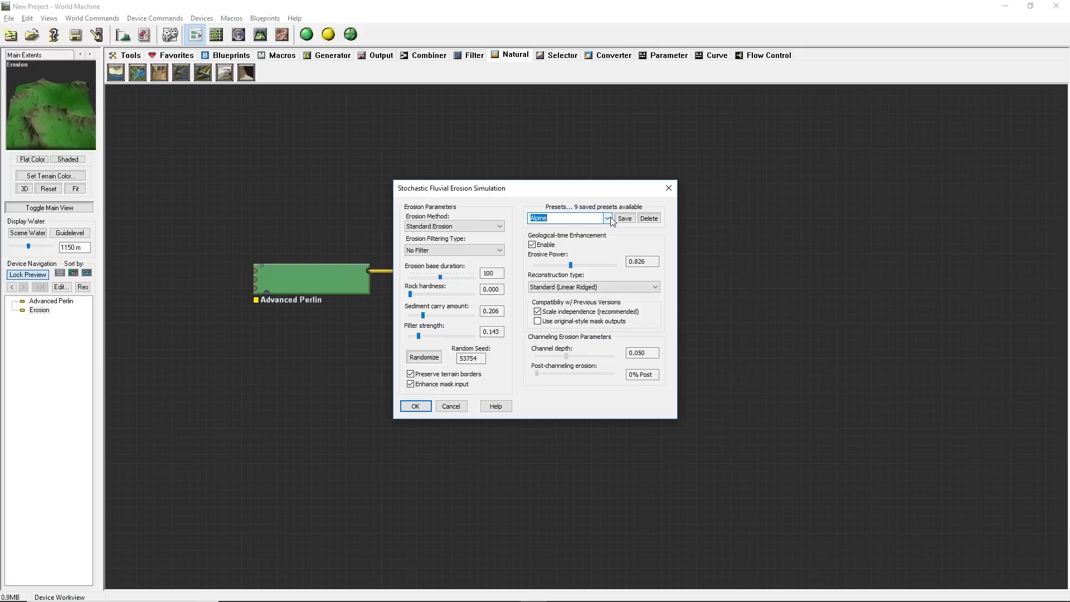
{"action": "key", "text": "Down"}
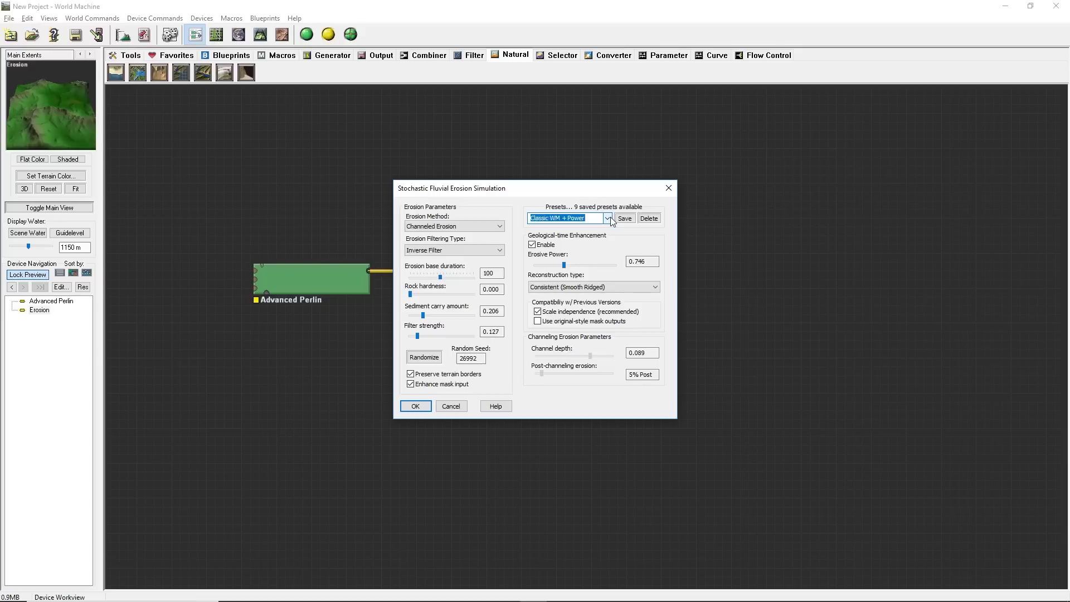
{"action": "key", "text": "Down"}
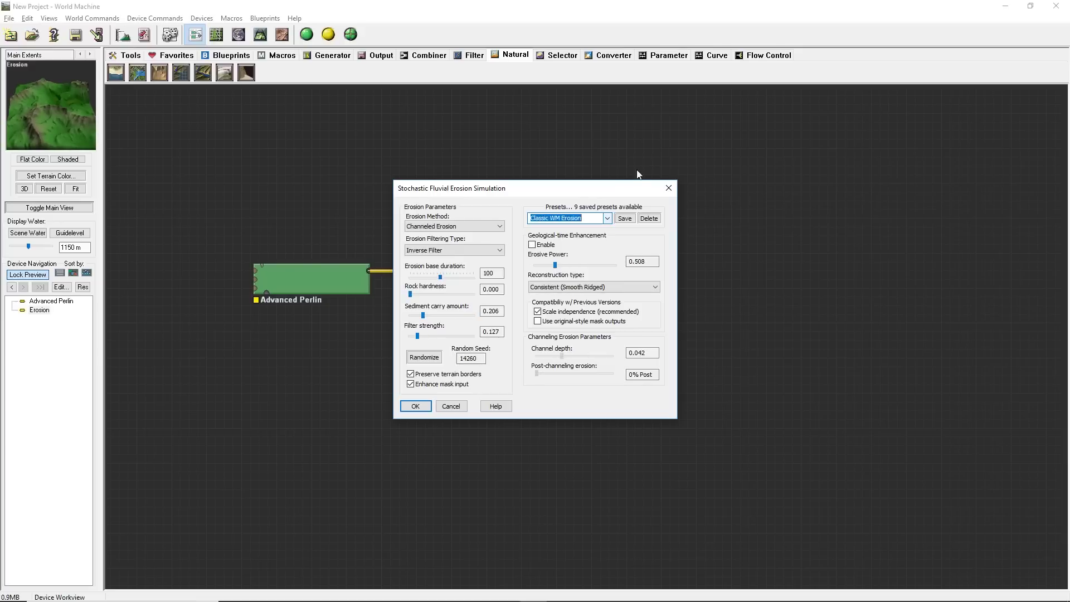
Step: Raise Erosive Power, keep Consistent reconstruction, set base duration to 80, and apply
{"action": "left_click", "coordinate": [532, 245]}
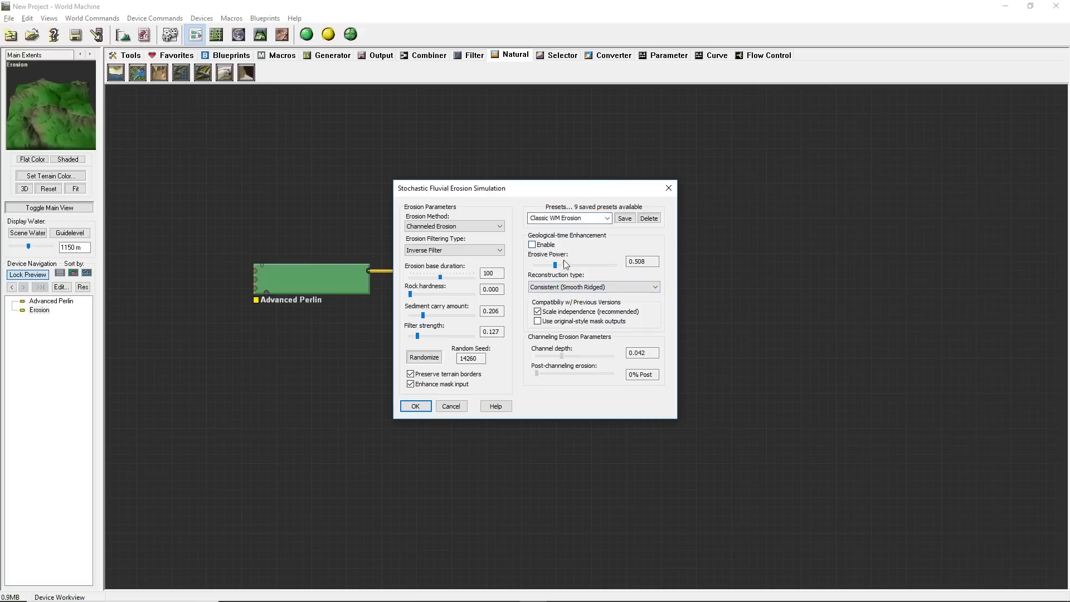
{"action": "left_click_drag", "start_coordinate": [555, 265], "coordinate": [576, 271]}
{"action": "left_click", "coordinate": [574, 286]}
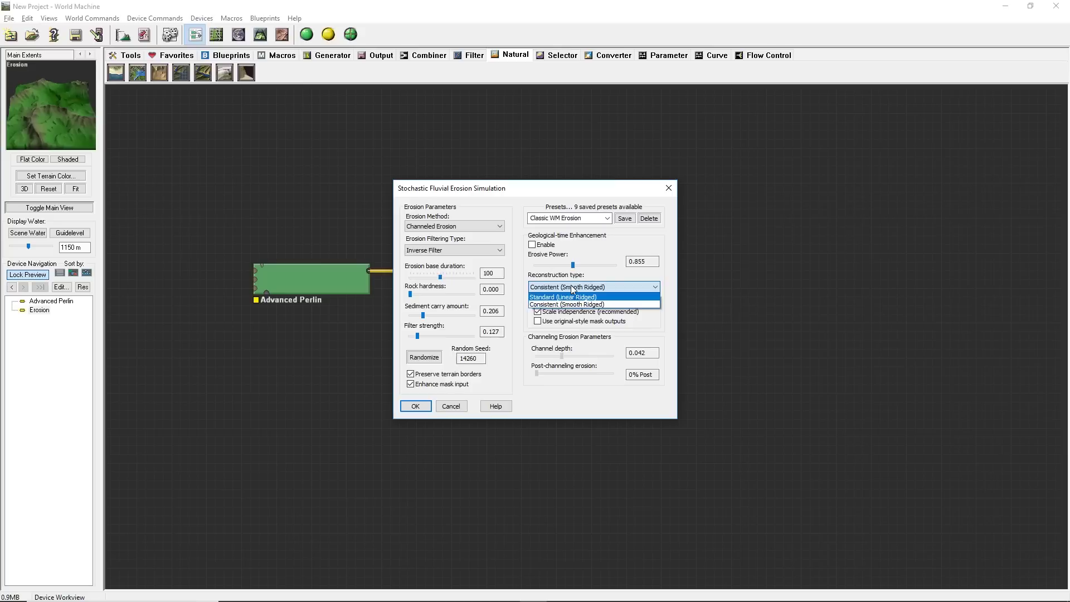
{"action": "left_click", "coordinate": [573, 288]}
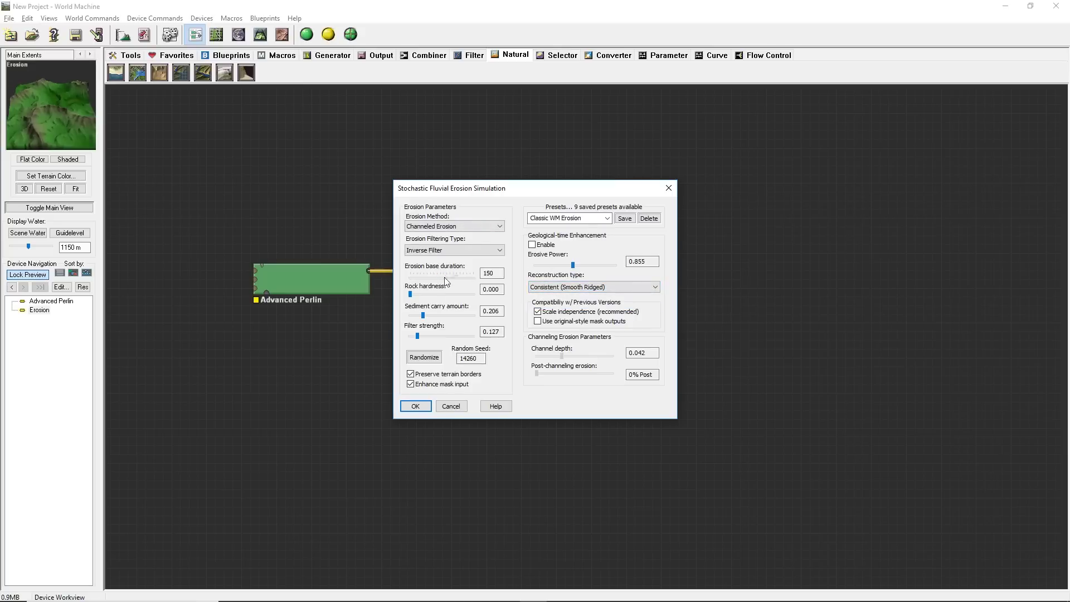
{"action": "left_click_drag", "start_coordinate": [445, 274], "coordinate": [433, 313]}
{"action": "left_click", "coordinate": [415, 406]}
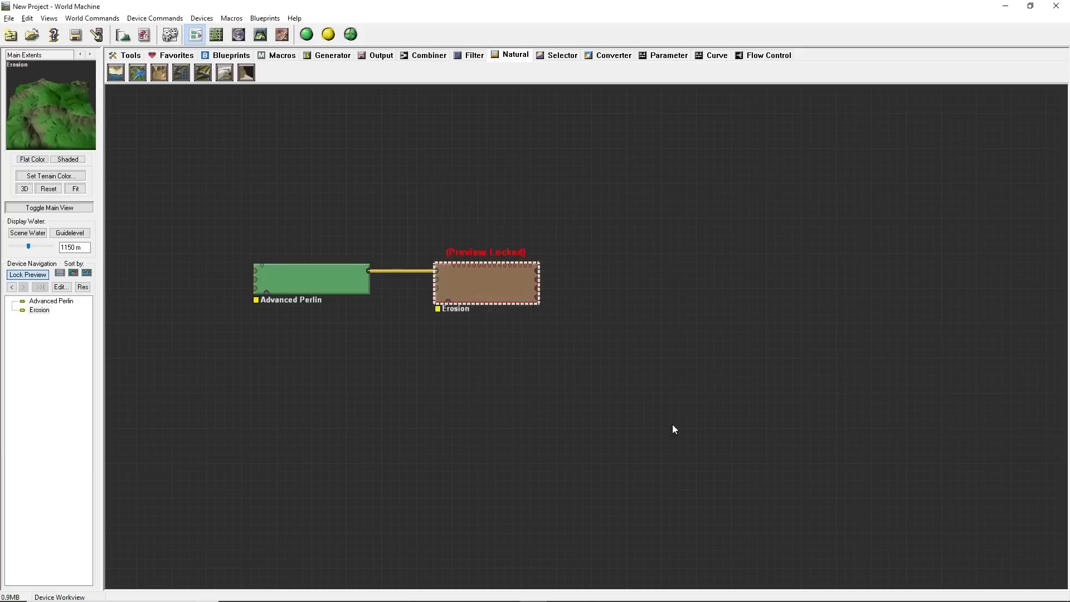
Step: Add a Thermal Weathering device after Erosion and connect Erosion's output into it
{"action": "right_click_drag", "start_coordinate": [680, 255], "coordinate": [571, 264]}
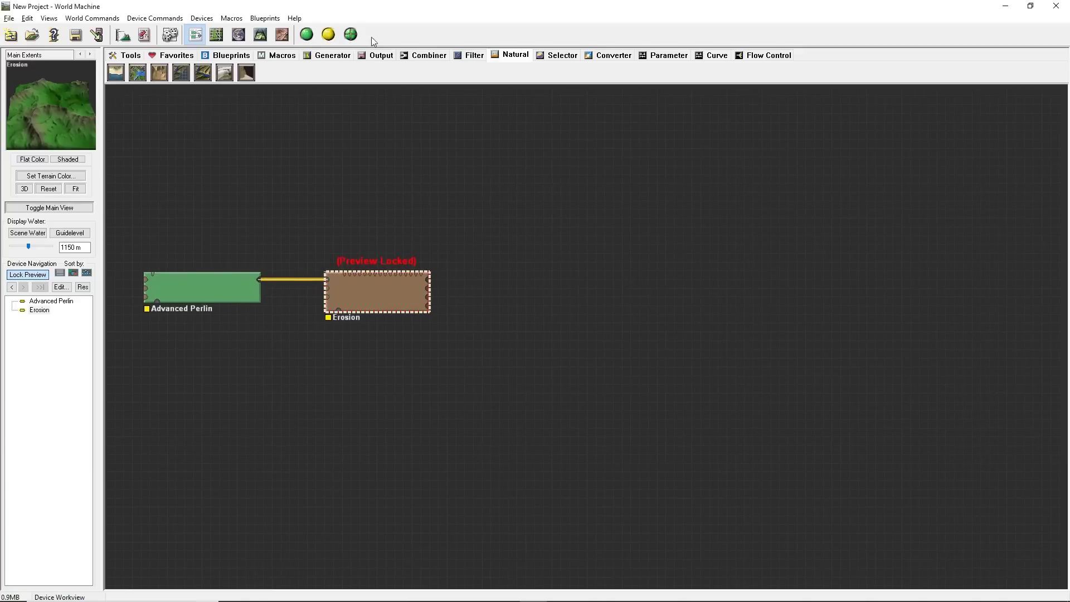
{"action": "left_click", "coordinate": [246, 73]}
{"action": "left_click", "coordinate": [505, 283]}
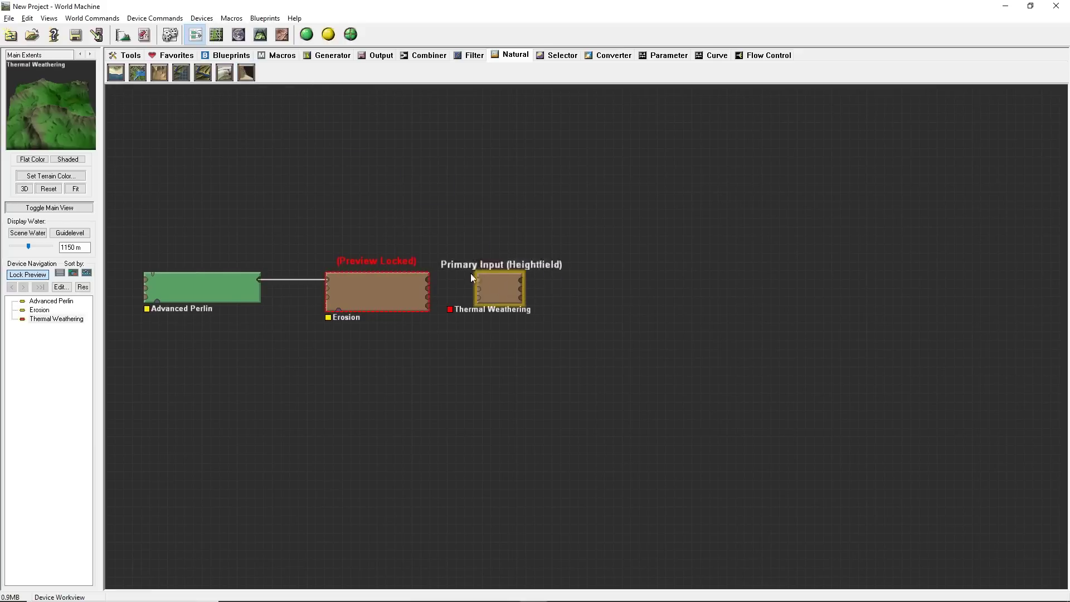
{"action": "left_click", "coordinate": [430, 282]}
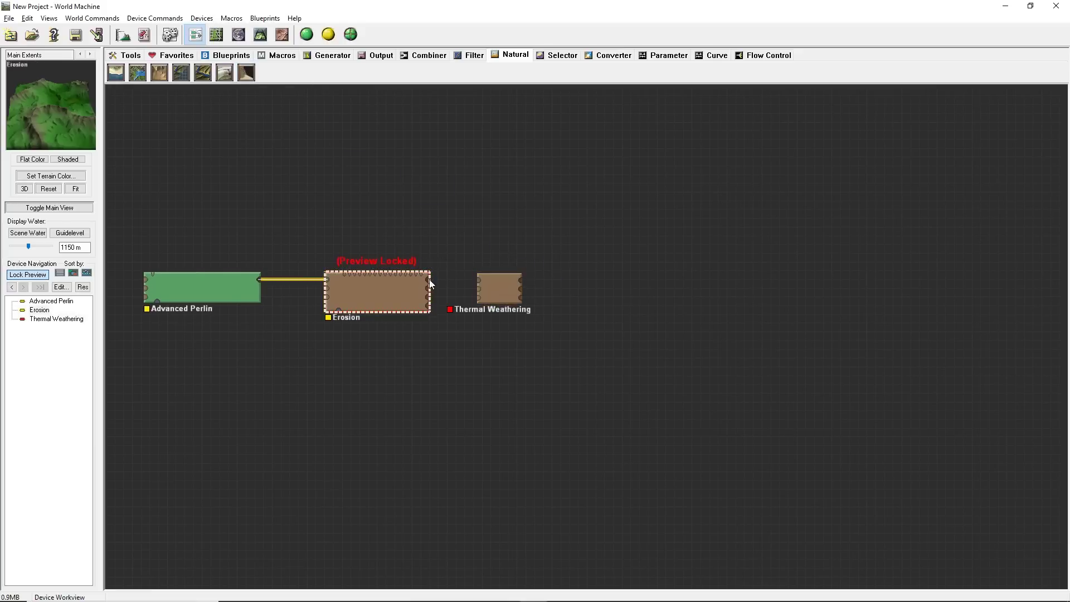
{"action": "left_click_drag", "start_coordinate": [428, 282], "coordinate": [478, 281]}
Step: Open Thermal Weathering's settings and accept the default weathering values
{"action": "left_click_drag", "start_coordinate": [45, 131], "coordinate": [40, 100]}
{"action": "left_click", "coordinate": [506, 292]}
{"action": "double_click", "coordinate": [514, 291]}
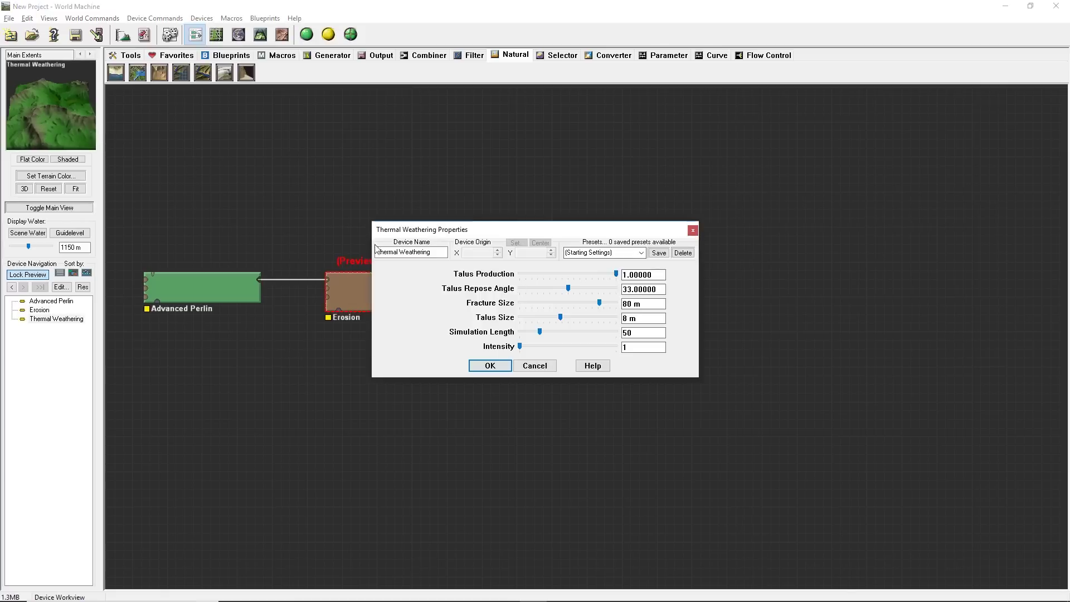
{"action": "left_click", "coordinate": [489, 365]}
{"action": "right_click_drag", "start_coordinate": [614, 262], "coordinate": [513, 294]}
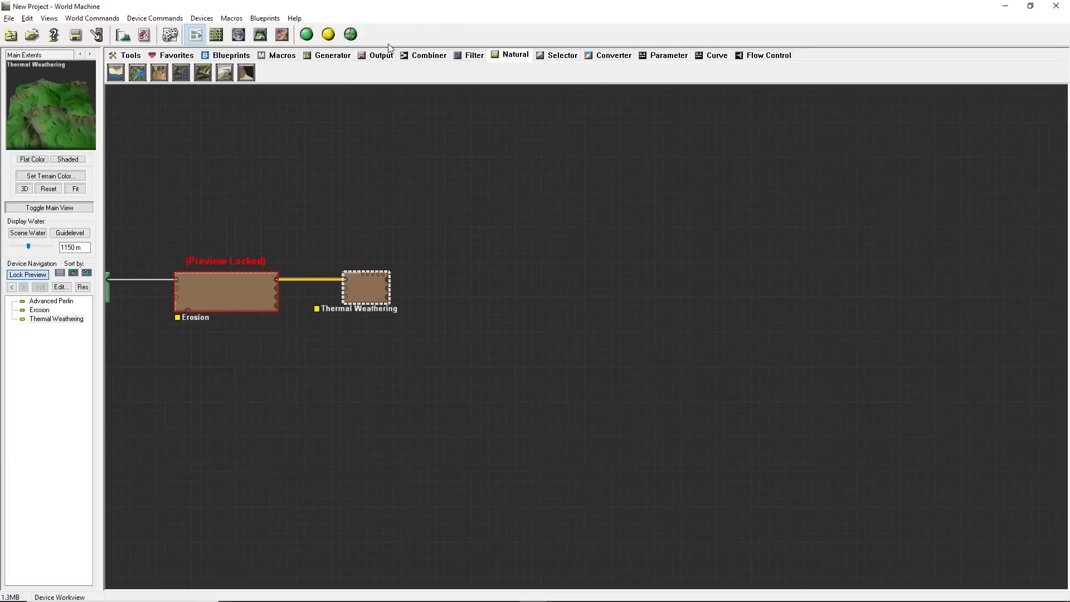
{"action": "left_click", "coordinate": [377, 291]}
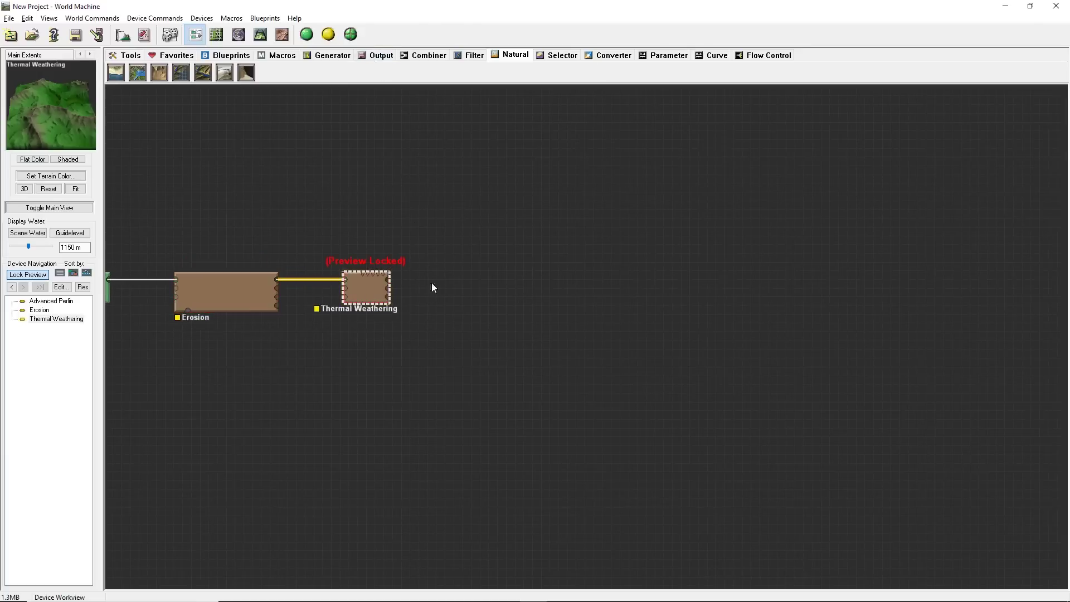
{"action": "left_click", "coordinate": [522, 287]}
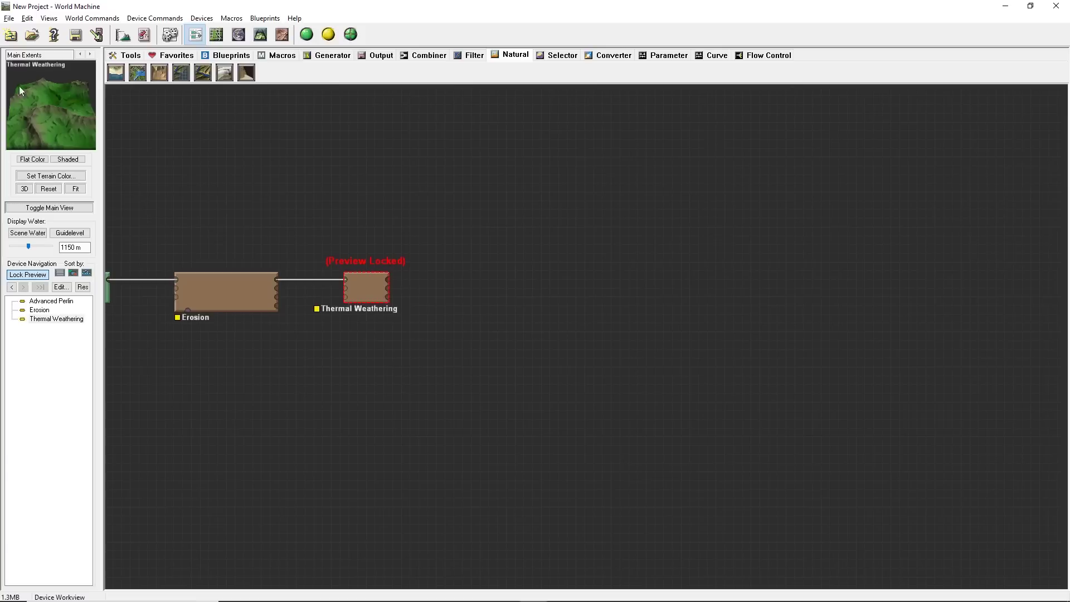
{"action": "left_click_drag", "start_coordinate": [25, 132], "coordinate": [51, 139]}
{"action": "left_click", "coordinate": [357, 299]}
Step: Add a Quick Texture macro, feed it Thermal Weathering's output, and lock the preview on it
{"action": "left_click", "coordinate": [282, 56]}
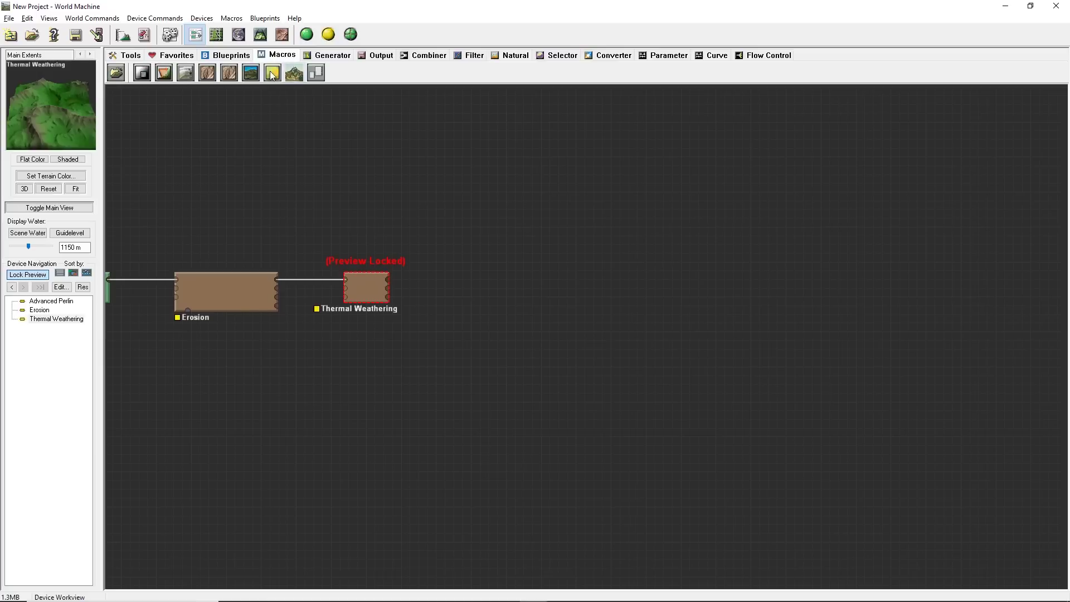
{"action": "left_click_drag", "start_coordinate": [272, 75], "coordinate": [476, 386]}
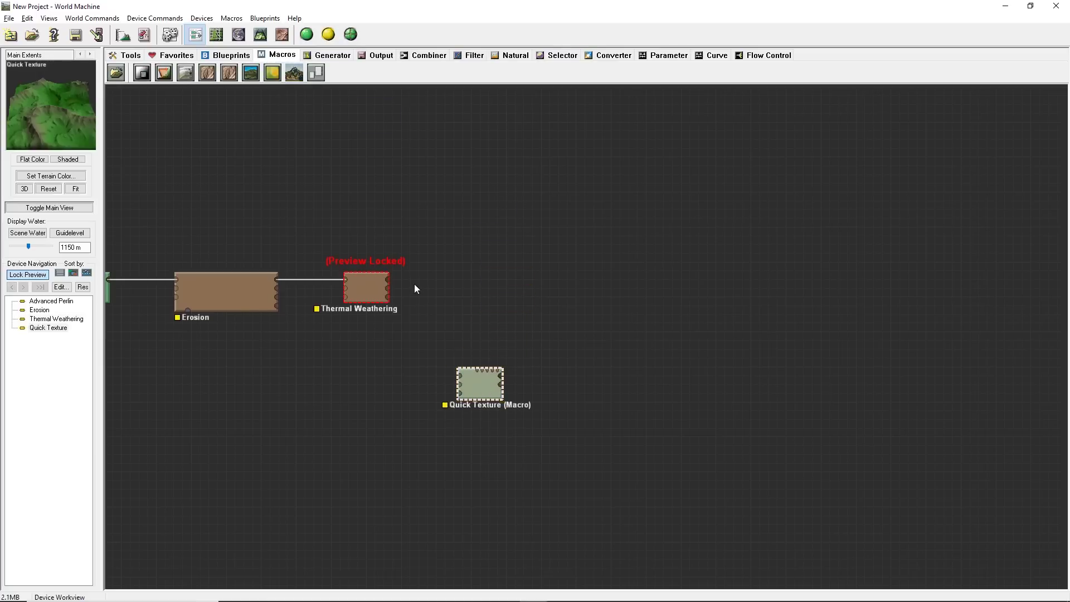
{"action": "scroll", "coordinate": [429, 273], "scroll_direction": "down", "scroll_amount": 1}
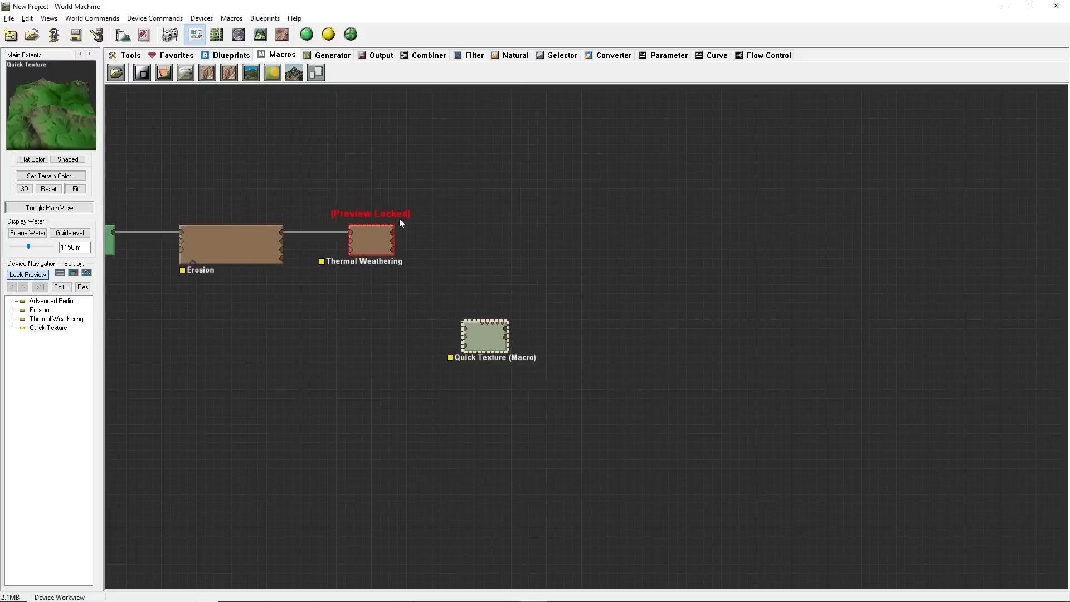
{"action": "left_click_drag", "start_coordinate": [393, 229], "coordinate": [517, 301]}
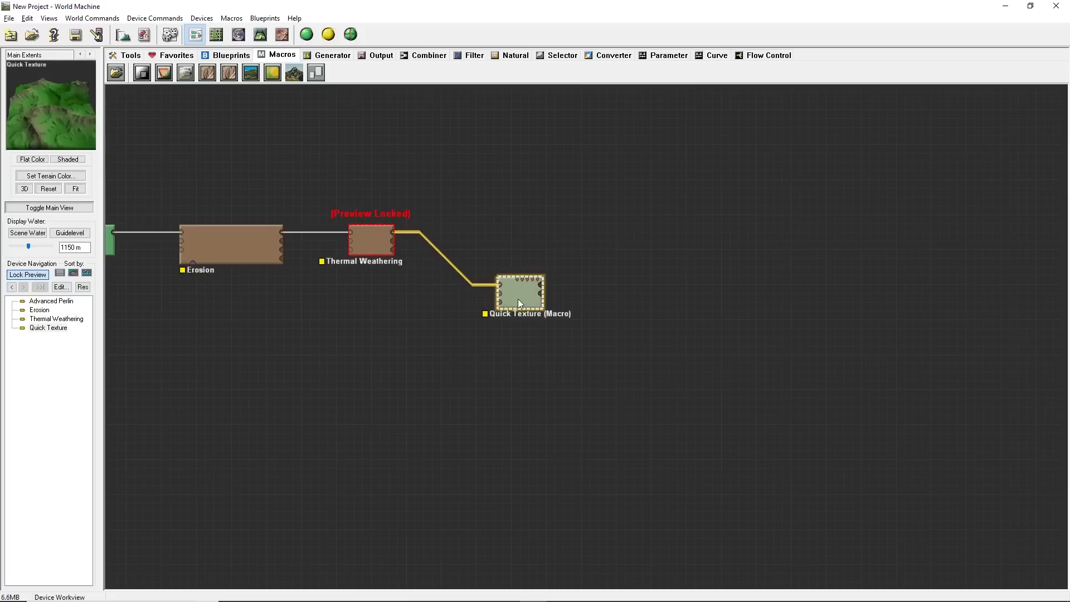
{"action": "left_click", "coordinate": [517, 299], "text": "ctrl"}
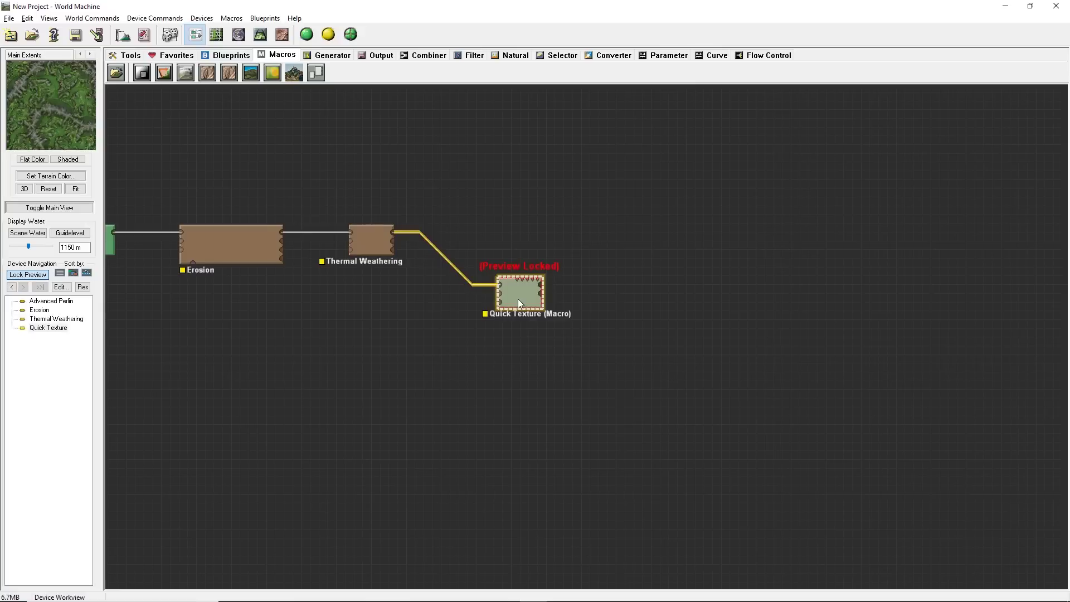
Step: Show the Quick Texture output across most of the 3D View and orbit the textured terrain
{"action": "left_click", "coordinate": [260, 35]}
{"action": "left_click_drag", "start_coordinate": [551, 272], "coordinate": [218, 258]}
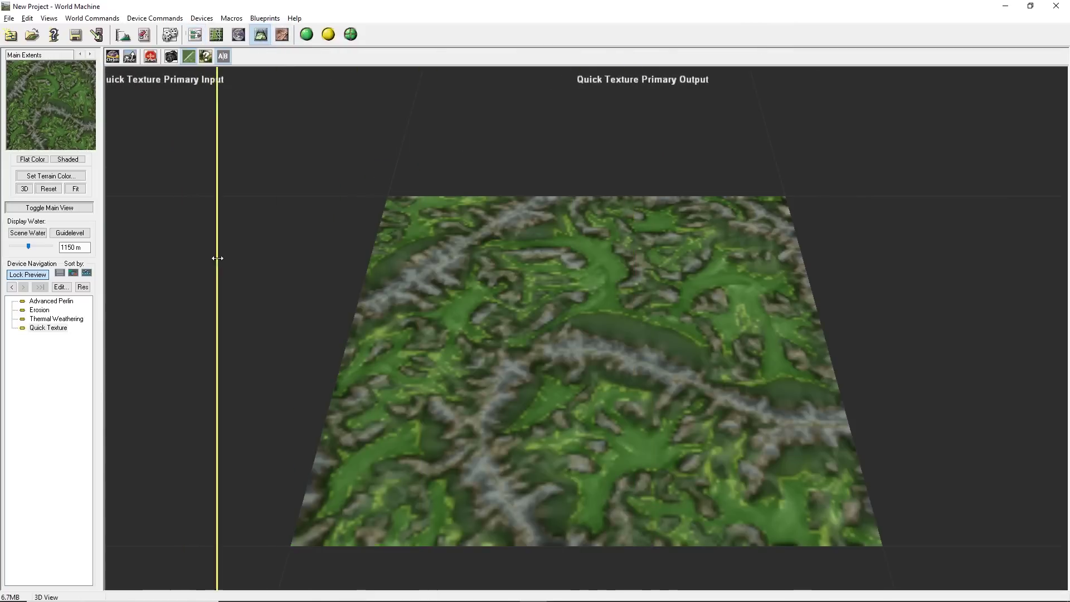
{"action": "mouse_move", "coordinate": [544, 342]}
{"action": "left_mouse_down"}
{"action": "mouse_move", "coordinate": [371, 302]}
{"action": "mouse_move", "coordinate": [630, 378]}
{"action": "mouse_move", "coordinate": [761, 360]}
{"action": "mouse_move", "coordinate": [547, 366]}
{"action": "mouse_move", "coordinate": [567, 364]}
{"action": "mouse_move", "coordinate": [549, 344]}
{"action": "left_mouse_up"}
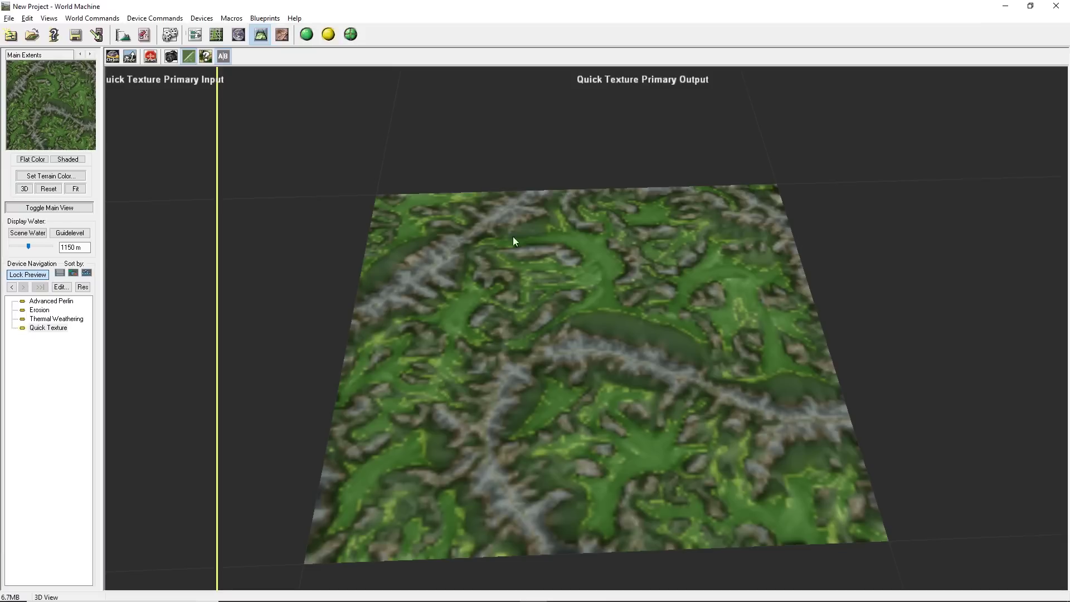
Step: Back in the node graph, move the Quick Texture macro lower beneath Thermal Weathering
{"action": "left_click", "coordinate": [195, 34]}
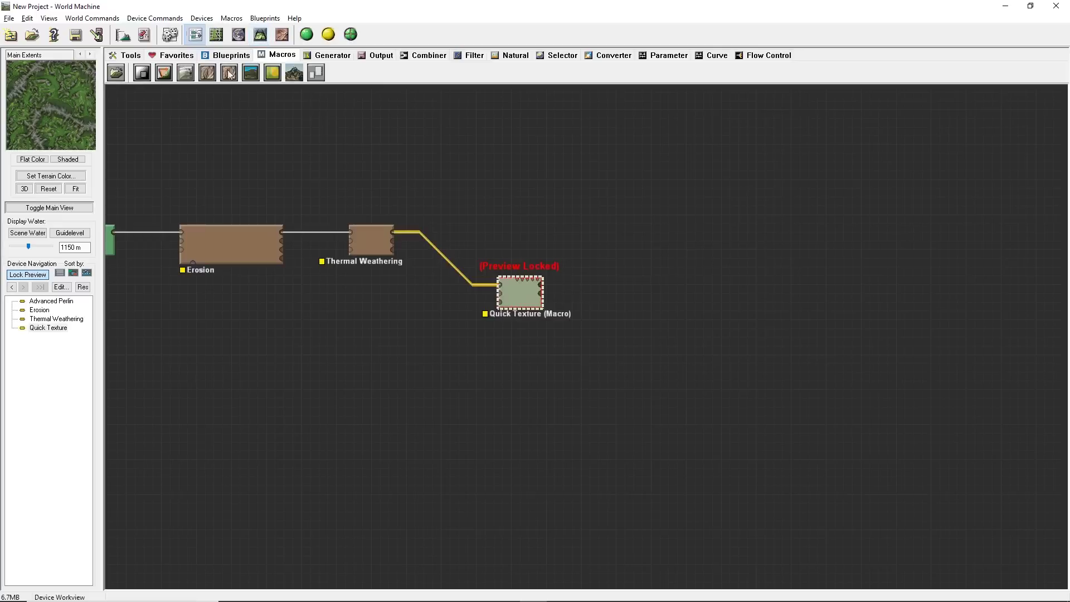
{"action": "right_click_drag", "start_coordinate": [560, 243], "coordinate": [444, 313]}
{"action": "left_click_drag", "start_coordinate": [408, 368], "coordinate": [400, 446]}
{"action": "right_click_drag", "start_coordinate": [255, 291], "coordinate": [722, 296]}
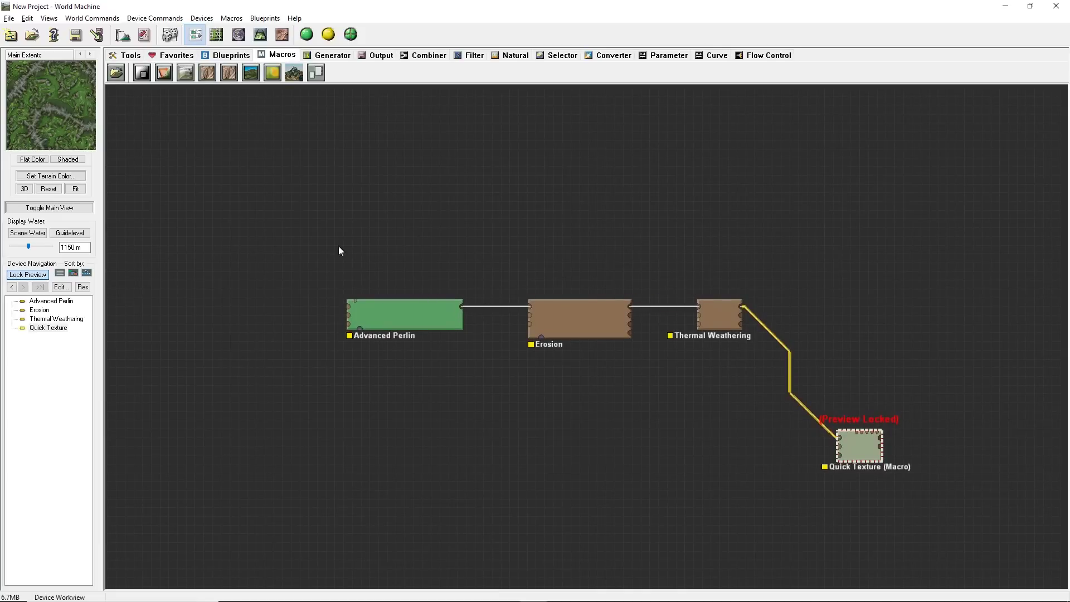
Step: Preview the Advanced Perlin and Erosion devices, then check Quick Texture's settings without changes
{"action": "left_click", "coordinate": [367, 323]}
{"action": "left_click", "coordinate": [388, 322]}
{"action": "left_click", "coordinate": [579, 330]}
{"action": "left_click", "coordinate": [580, 326]}
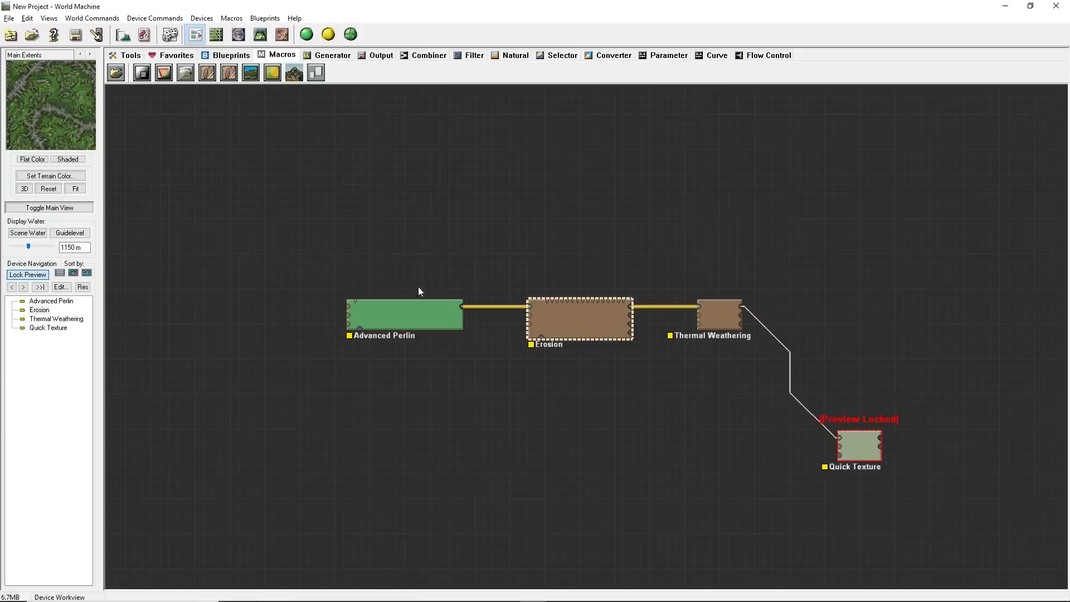
{"action": "left_click", "coordinate": [416, 322]}
{"action": "left_click", "coordinate": [433, 343]}
{"action": "left_click", "coordinate": [387, 312]}
{"action": "left_click", "coordinate": [505, 287]}
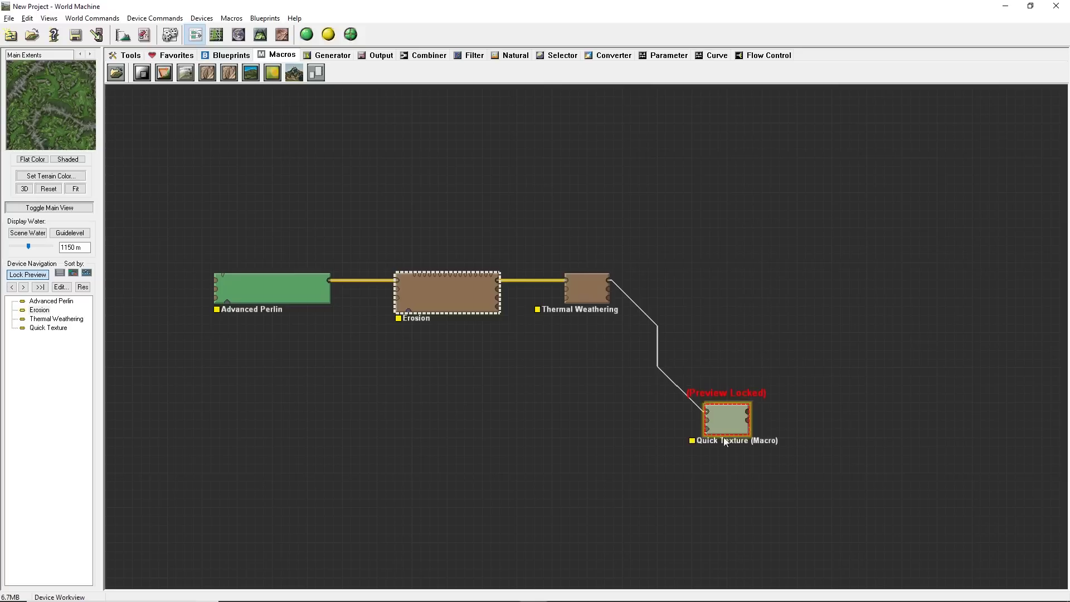
{"action": "double_click", "coordinate": [729, 422]}
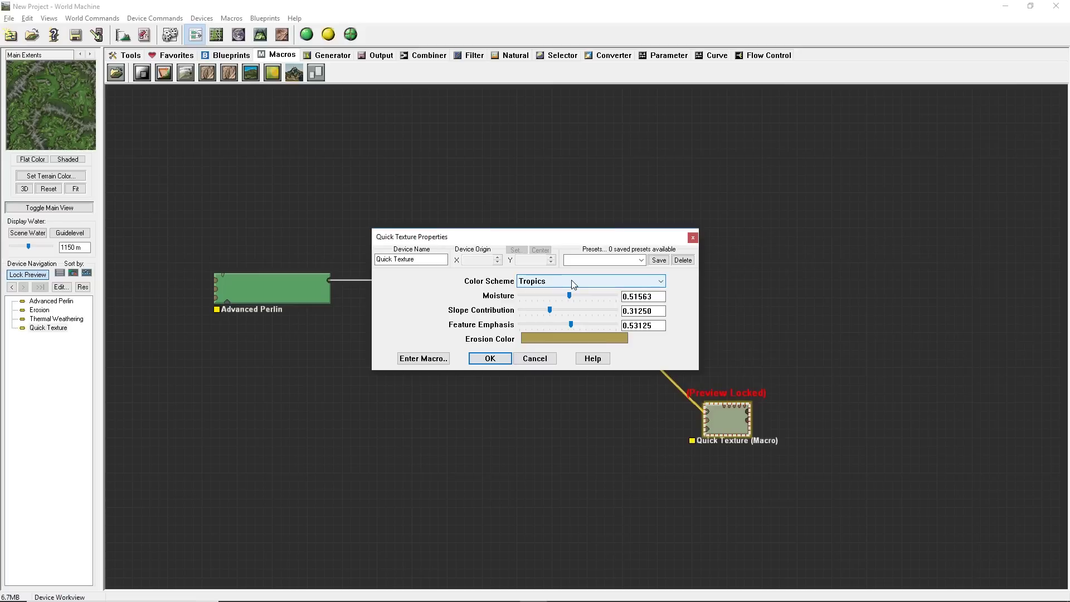
{"action": "left_click", "coordinate": [693, 238]}
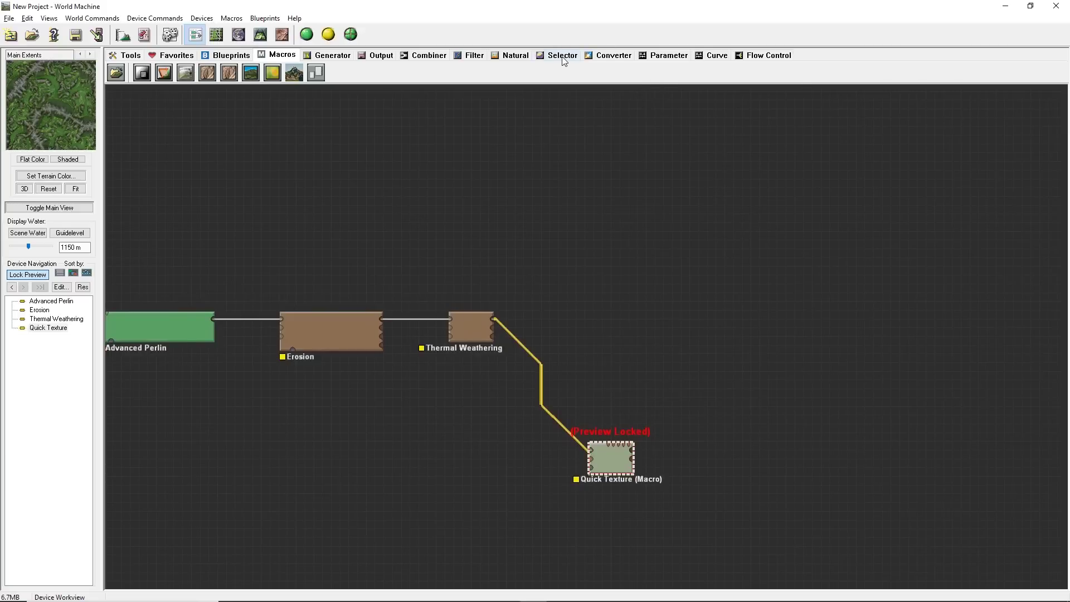
Step: Place a Scene View output device and connect Quick Texture's output to it
{"action": "left_click", "coordinate": [379, 57]}
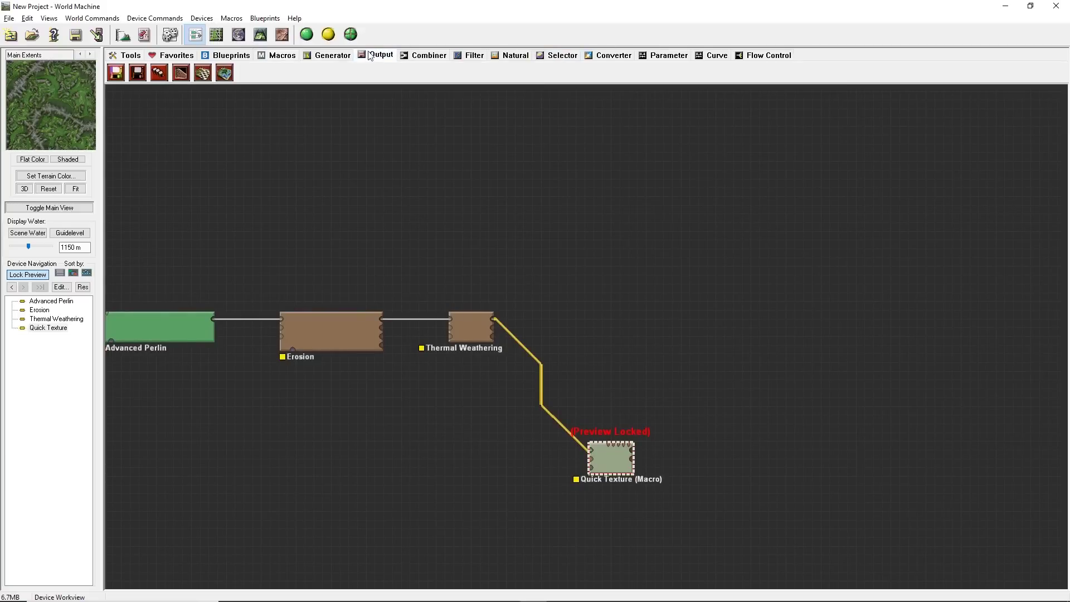
{"action": "left_click", "coordinate": [226, 73]}
{"action": "left_click", "coordinate": [733, 329]}
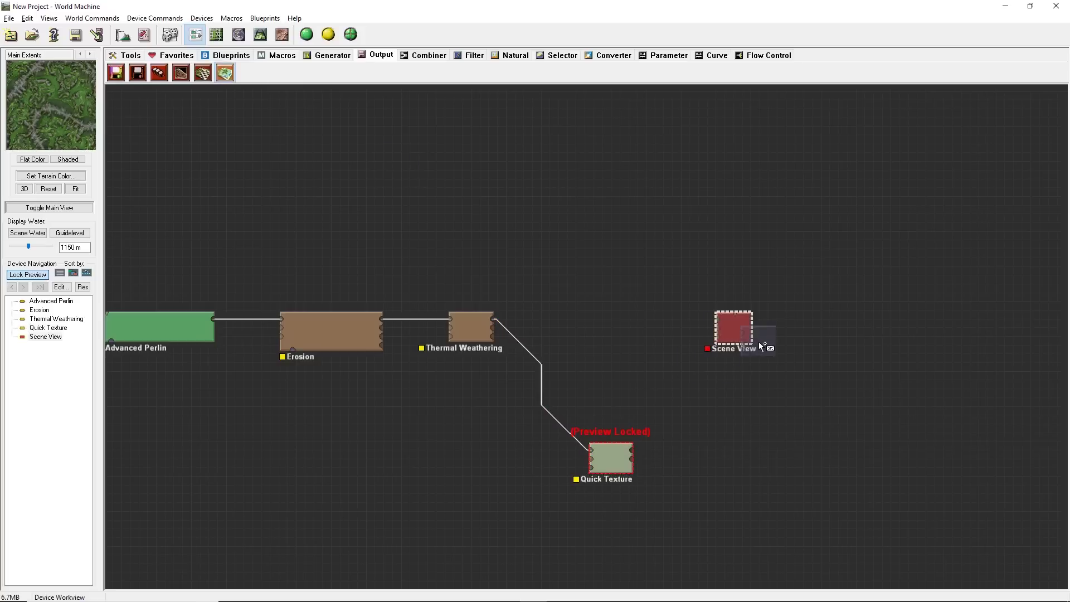
{"action": "left_click", "coordinate": [678, 318]}
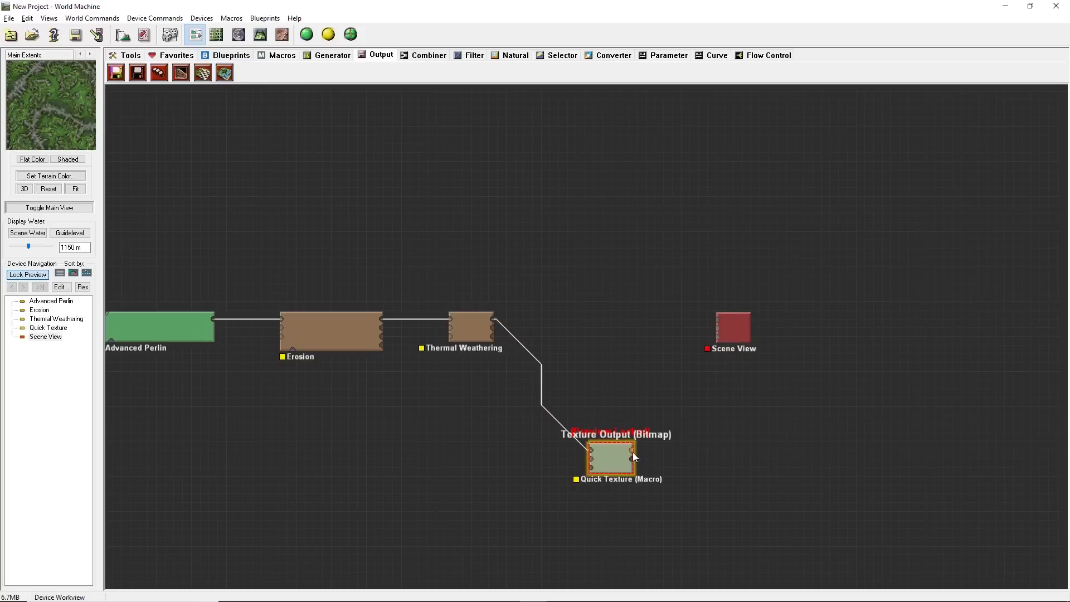
{"action": "left_click_drag", "start_coordinate": [633, 458], "coordinate": [718, 329]}
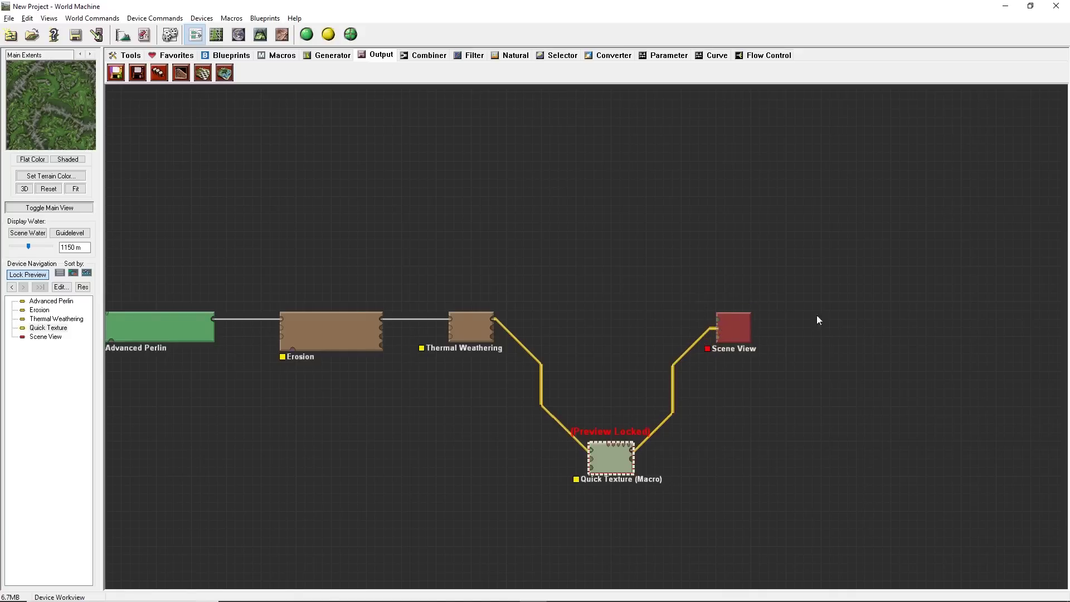
Step: Connect Thermal Weathering's heightfield to Scene View and lock the preview on Scene View
{"action": "left_click", "coordinate": [750, 325]}
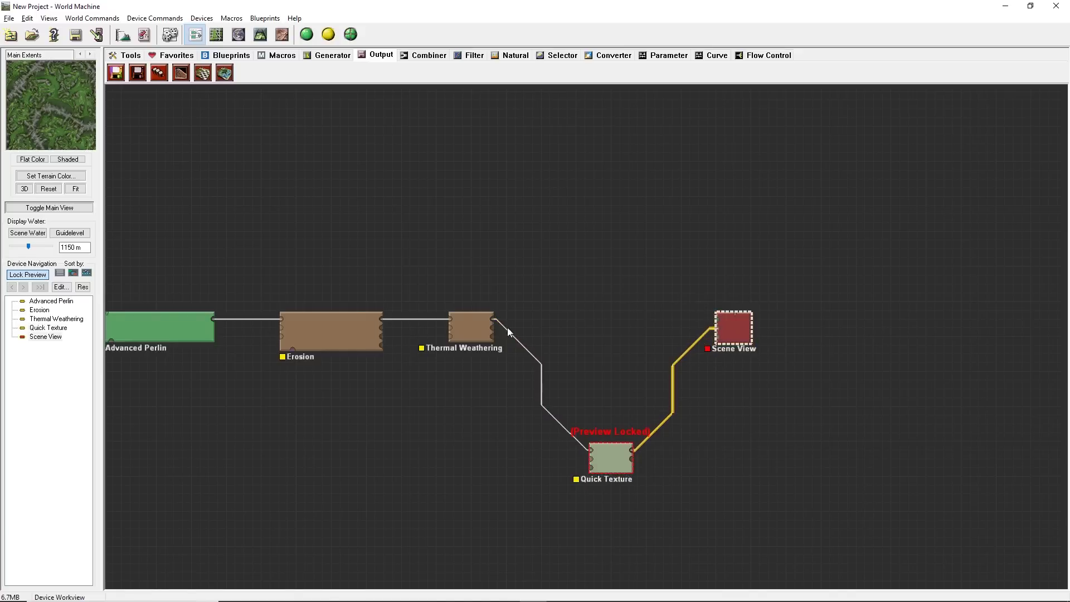
{"action": "left_click", "coordinate": [492, 323]}
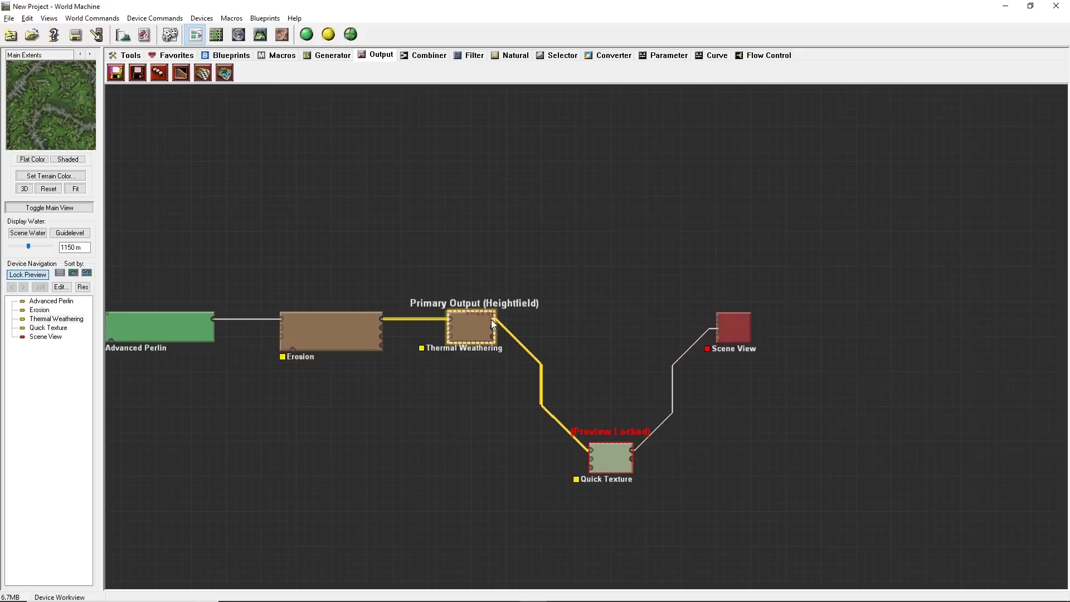
{"action": "left_click_drag", "start_coordinate": [493, 323], "coordinate": [716, 320]}
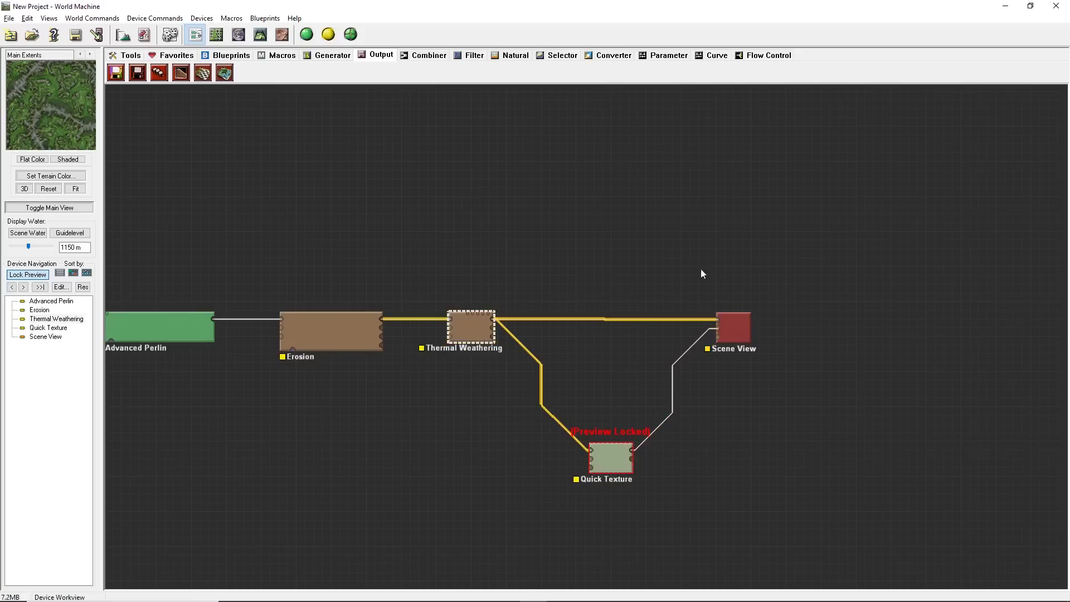
{"action": "left_click", "coordinate": [737, 326]}
{"action": "left_click", "coordinate": [737, 326], "text": "ctrl"}
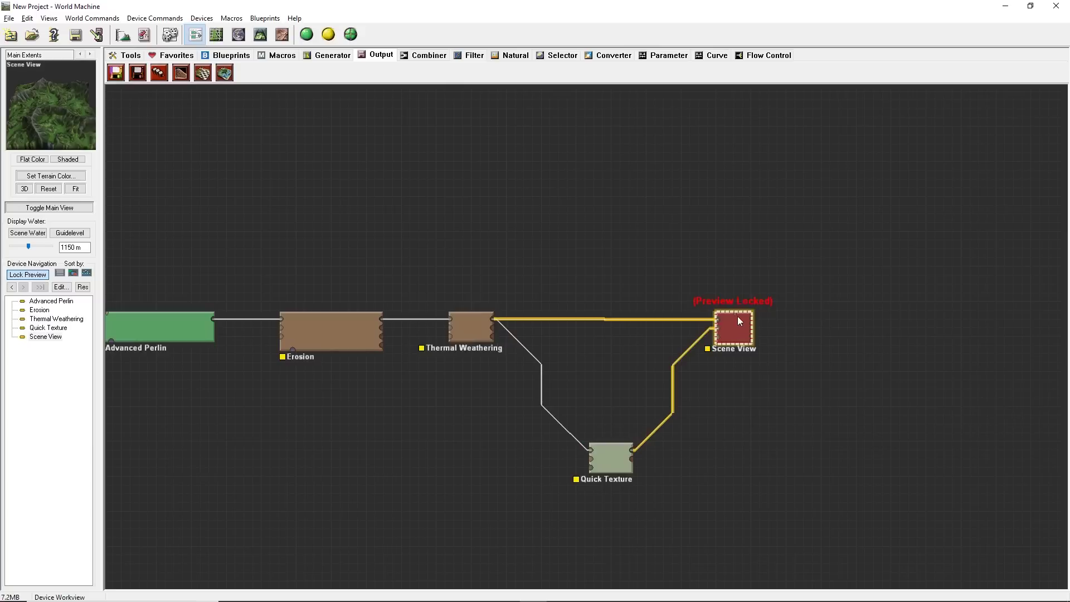
Step: Confirm Project Settings unchanged and run a full 513 x 513 Normal Build
{"action": "left_click", "coordinate": [260, 35]}
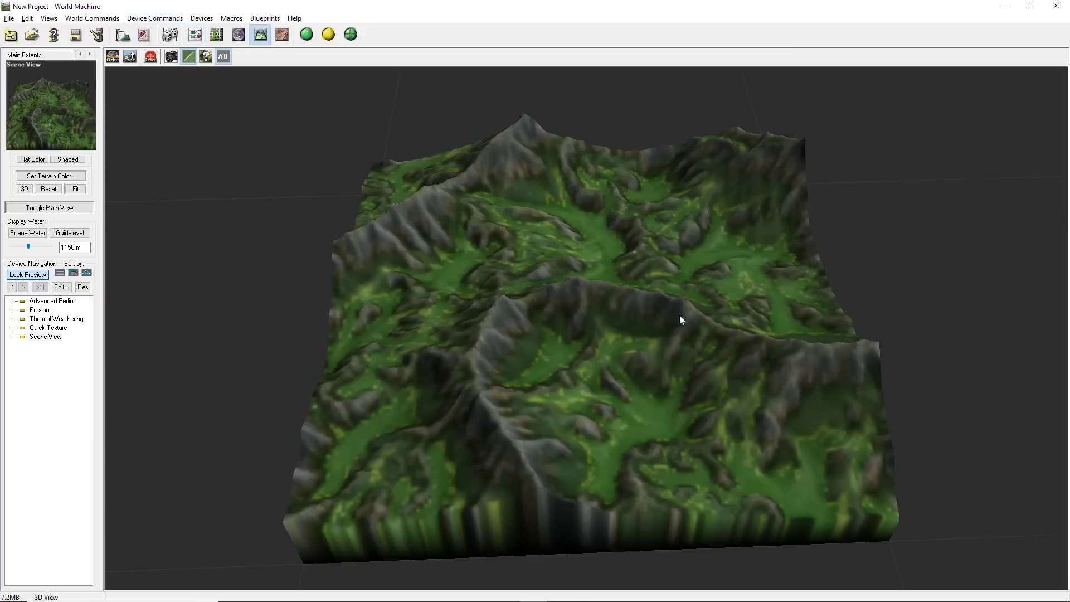
{"action": "mouse_move", "coordinate": [680, 315]}
{"action": "left_mouse_down"}
{"action": "mouse_move", "coordinate": [253, 279]}
{"action": "mouse_move", "coordinate": [818, 310]}
{"action": "mouse_move", "coordinate": [771, 357]}
{"action": "mouse_move", "coordinate": [297, 272]}
{"action": "mouse_move", "coordinate": [134, 268]}
{"action": "mouse_move", "coordinate": [709, 298]}
{"action": "mouse_move", "coordinate": [664, 303]}
{"action": "left_mouse_up"}
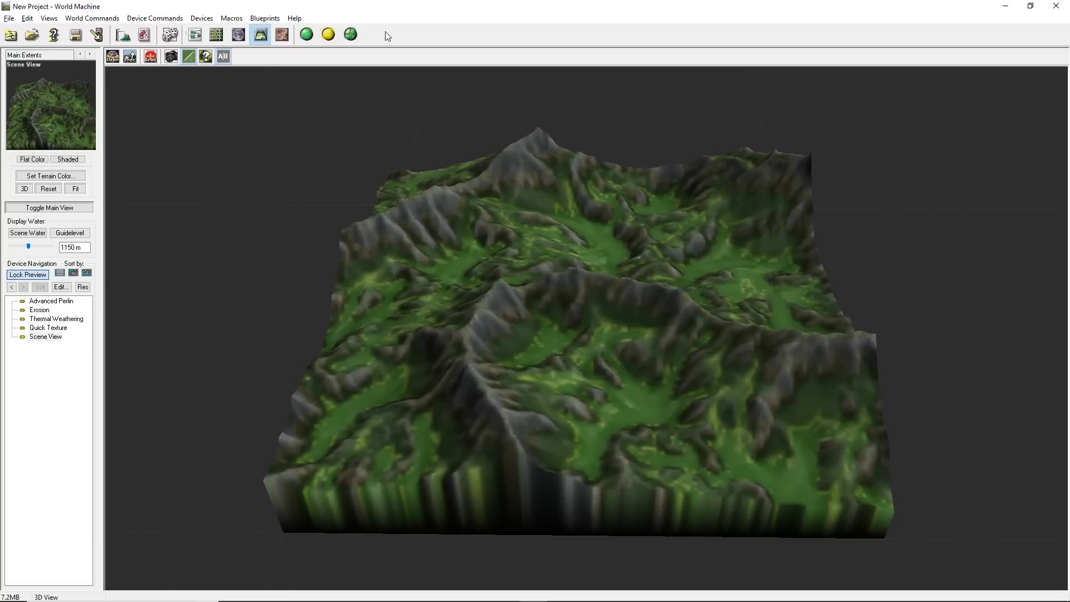
{"action": "left_click", "coordinate": [123, 34]}
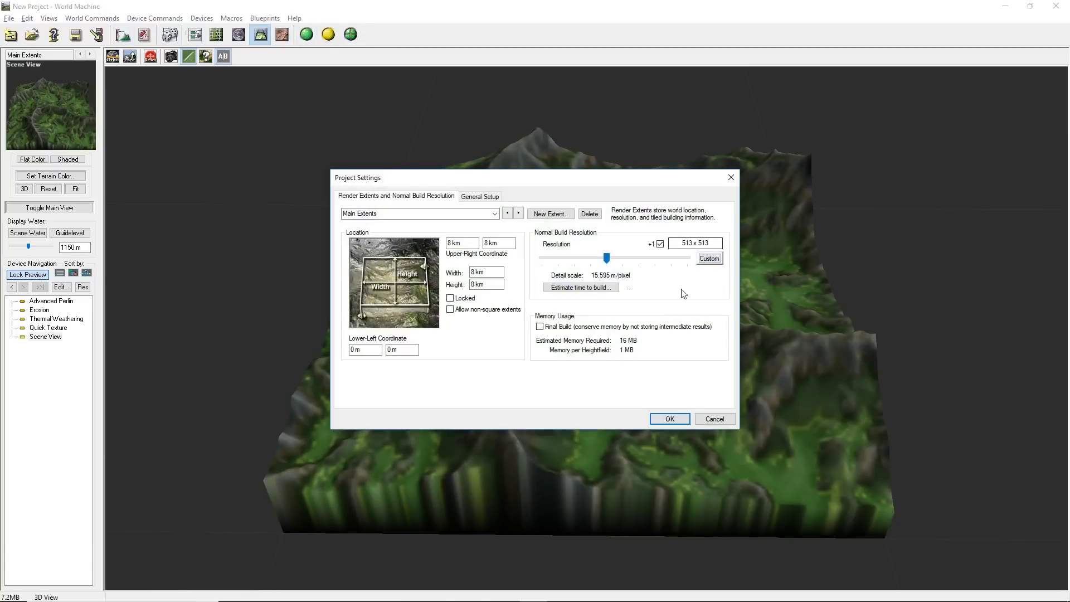
{"action": "left_click", "coordinate": [669, 418]}
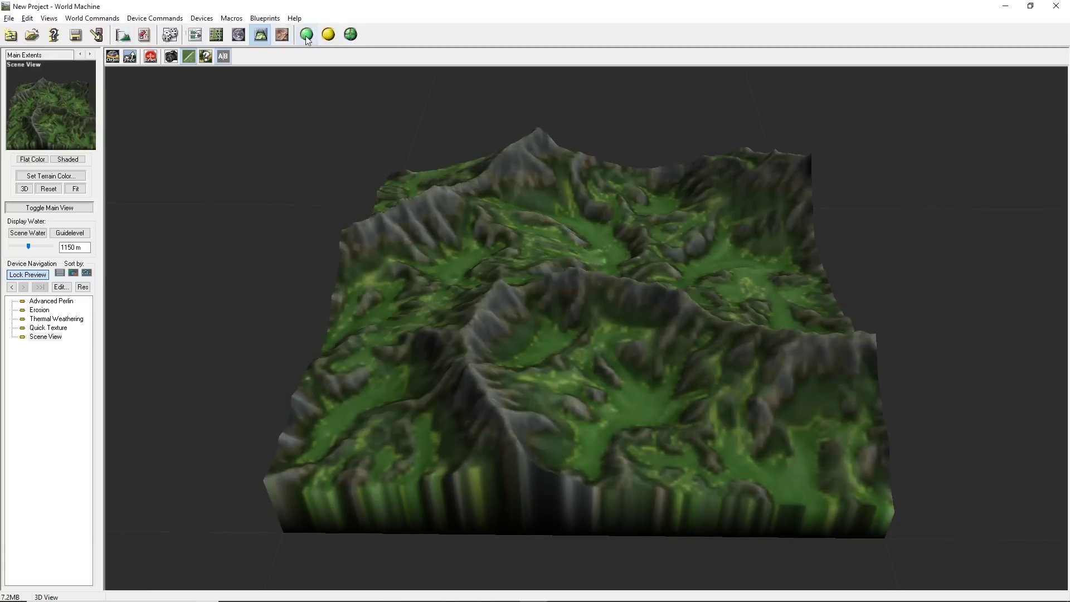
{"action": "left_click", "coordinate": [307, 35]}
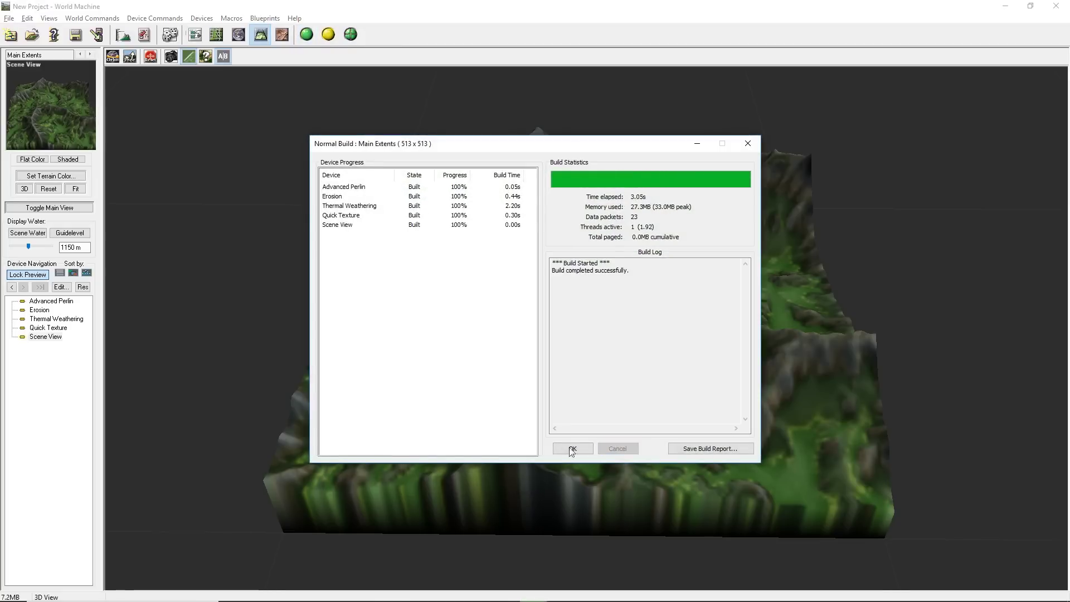
{"action": "left_click", "coordinate": [573, 449]}
Step: Orbit the built textured terrain from several angles, then return to the device workview
{"action": "left_click_drag", "start_coordinate": [811, 272], "coordinate": [526, 257]}
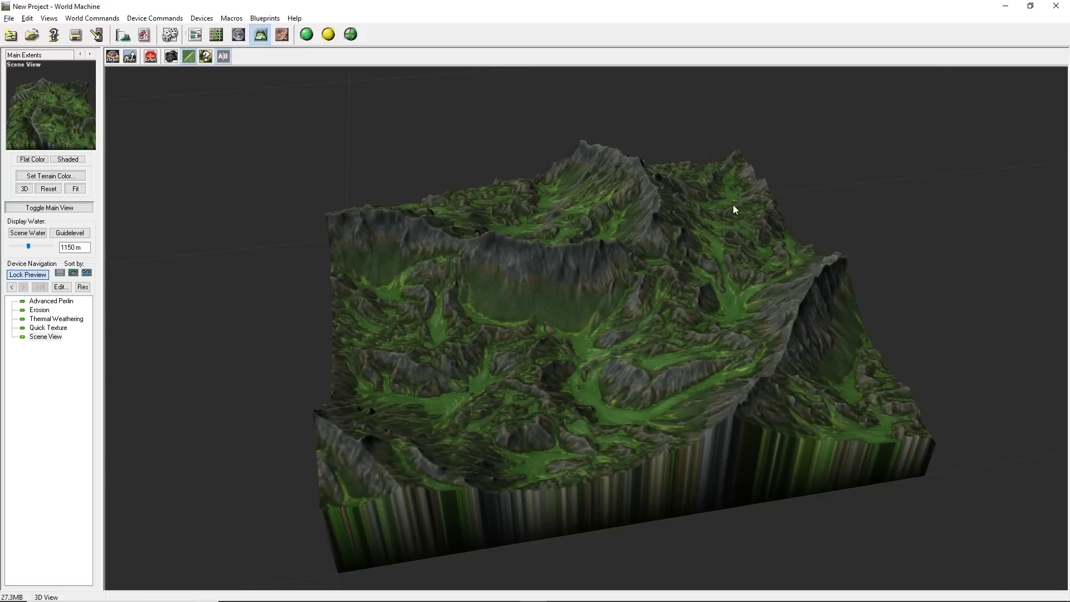
{"action": "left_click_drag", "start_coordinate": [748, 191], "coordinate": [510, 319]}
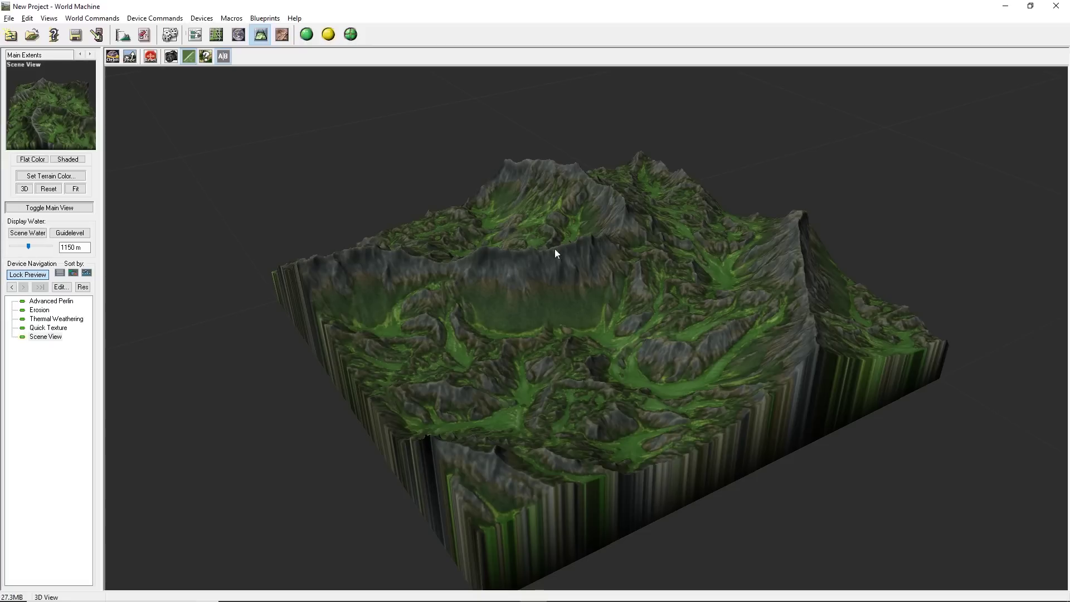
{"action": "left_click_drag", "start_coordinate": [461, 315], "coordinate": [601, 210]}
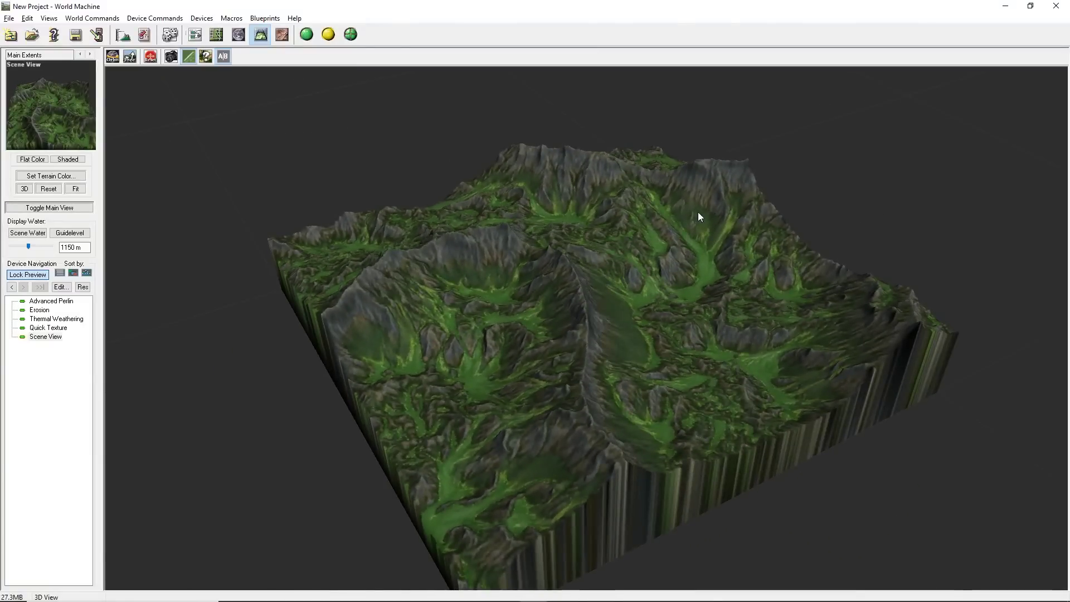
{"action": "left_click_drag", "start_coordinate": [517, 187], "coordinate": [423, 157]}
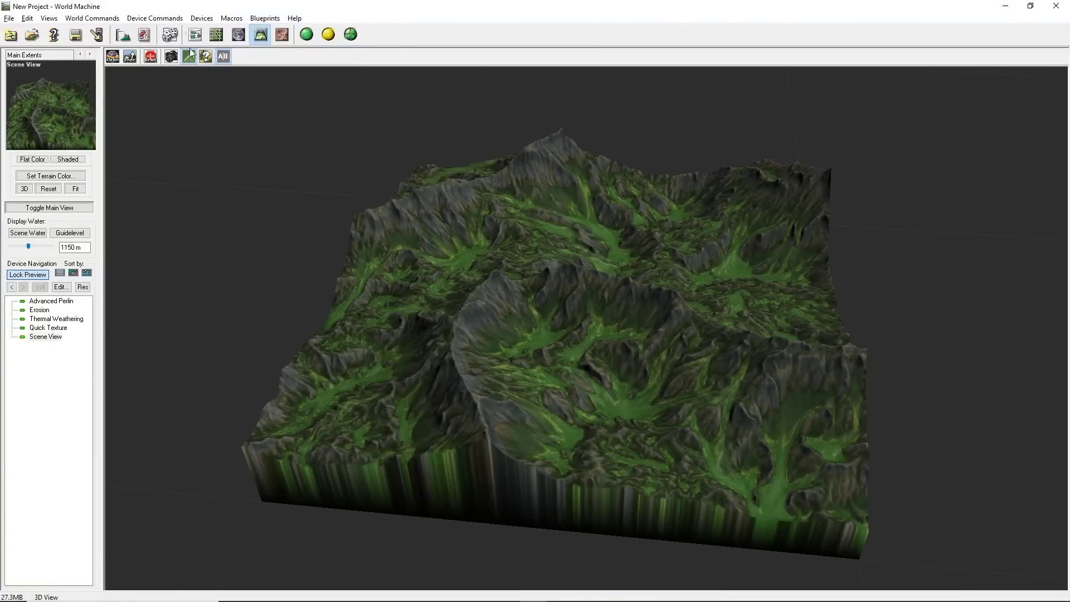
{"action": "left_click", "coordinate": [195, 35]}
Step: In Quick Texture, try the Sandy Desert and Barren schemes before settling on Alpine Highlands
{"action": "double_click", "coordinate": [608, 462]}
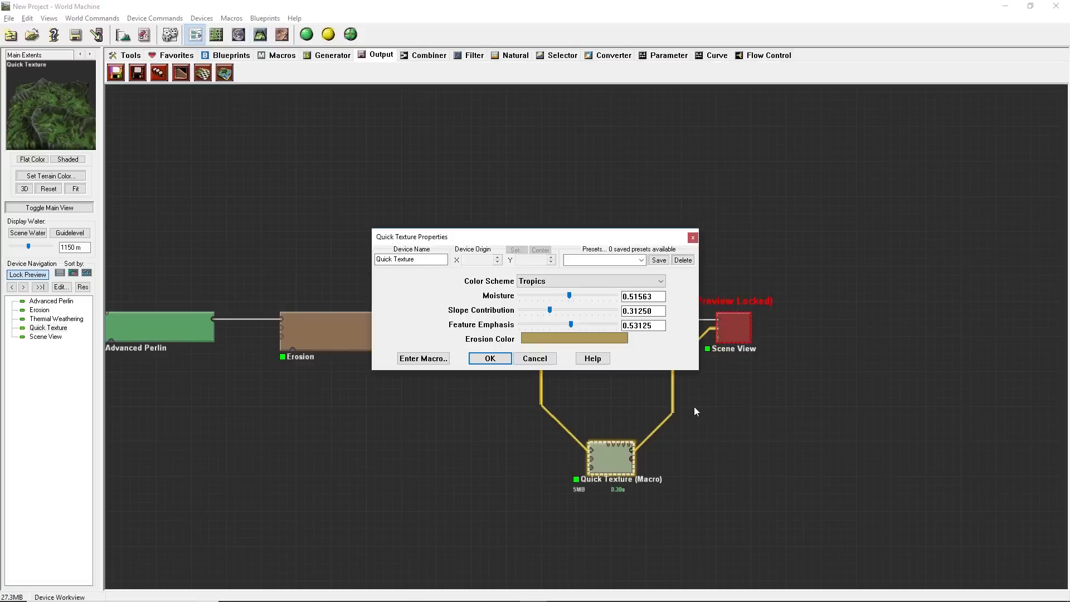
{"action": "left_click", "coordinate": [602, 283]}
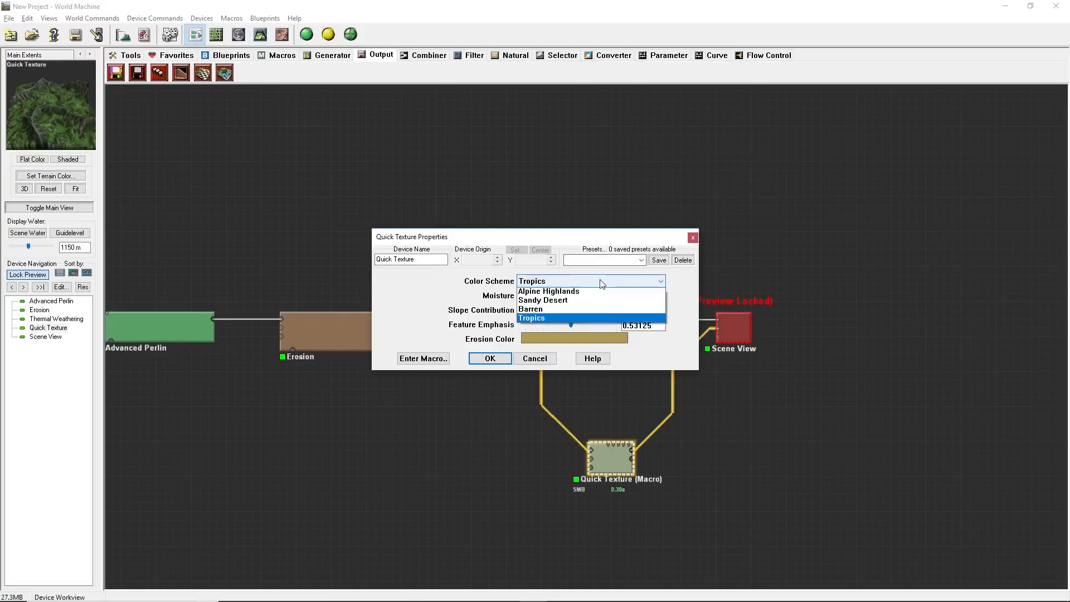
{"action": "left_click", "coordinate": [547, 291]}
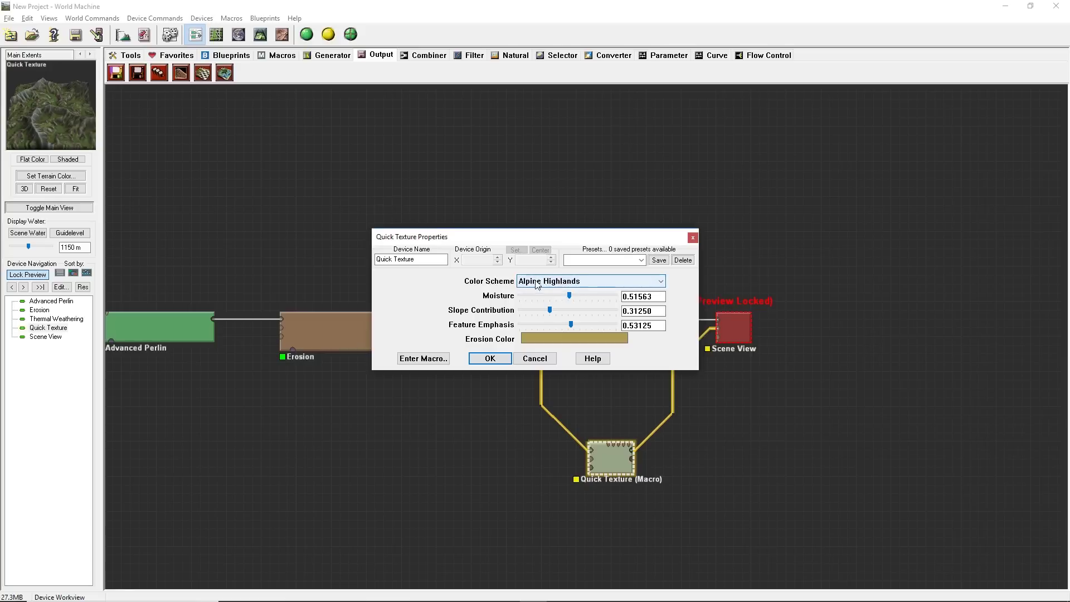
{"action": "left_click", "coordinate": [556, 282]}
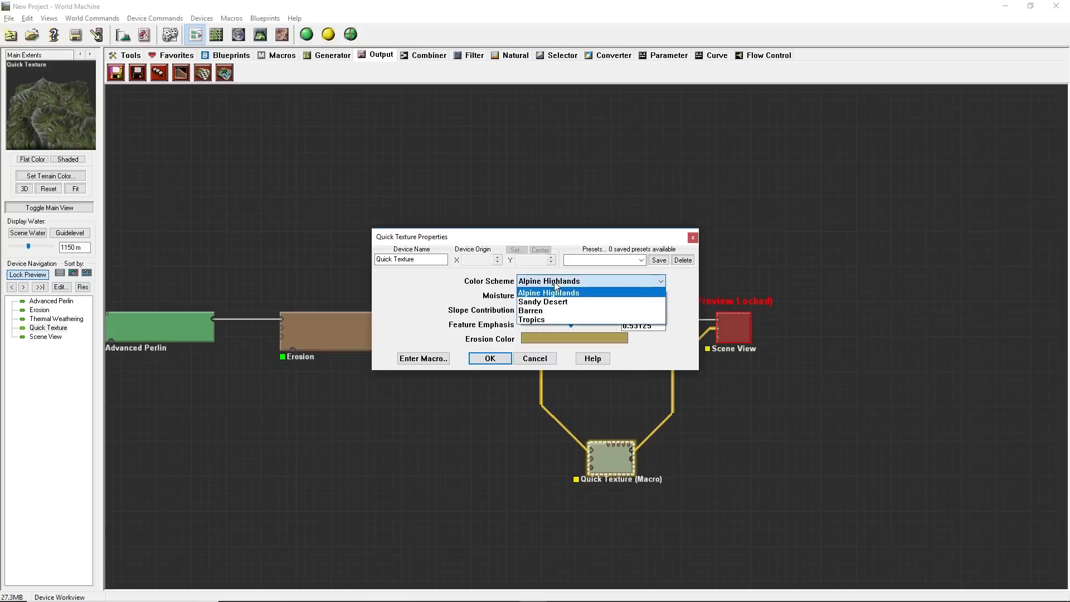
{"action": "left_click", "coordinate": [539, 294]}
{"action": "left_click", "coordinate": [540, 286]}
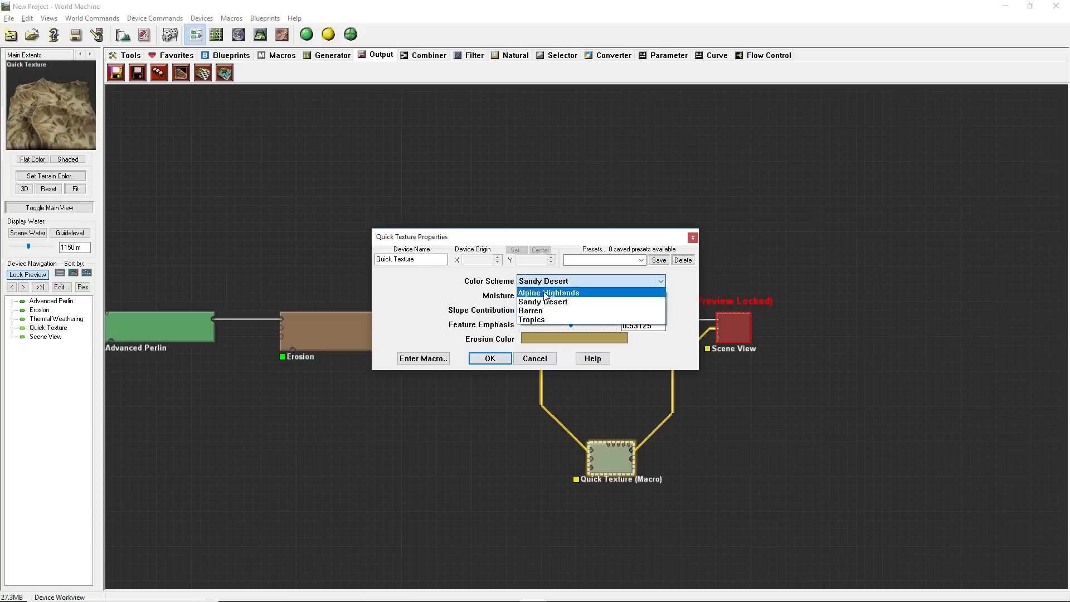
{"action": "left_click", "coordinate": [542, 309]}
{"action": "left_click", "coordinate": [543, 285]}
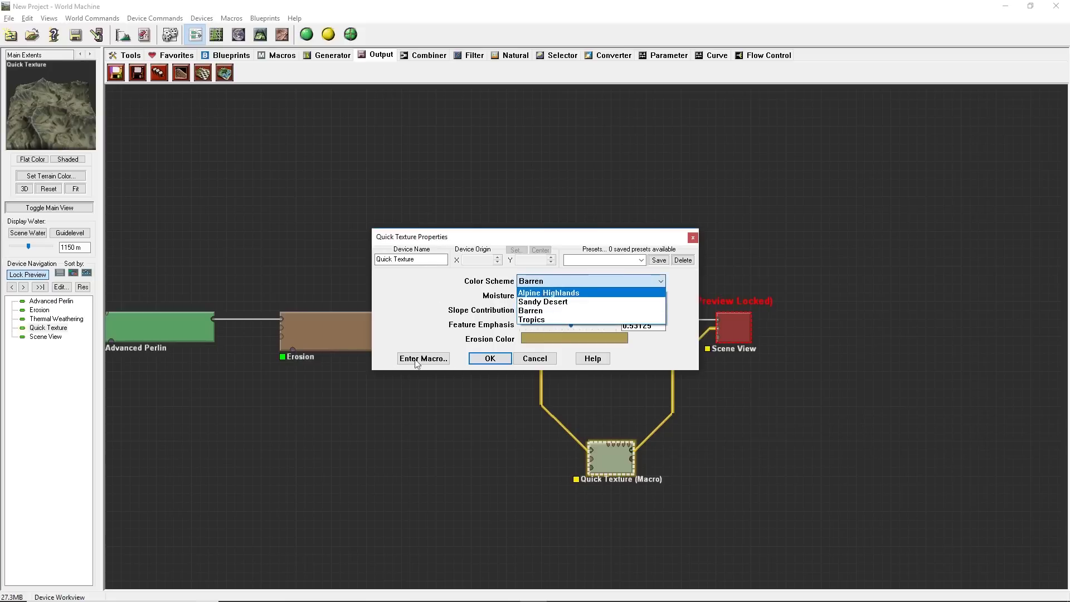
{"action": "left_click", "coordinate": [548, 294]}
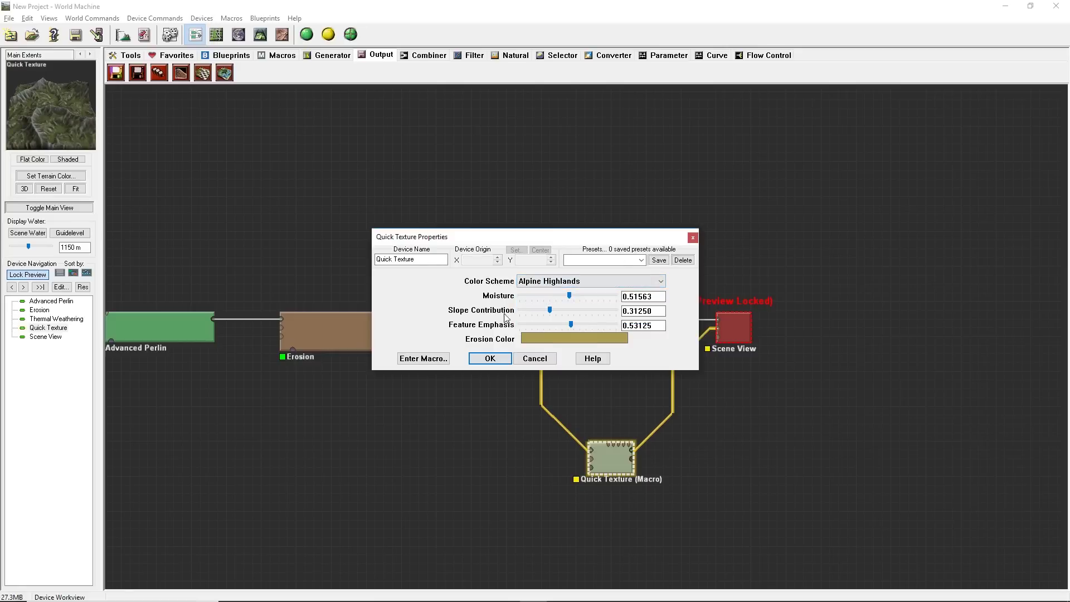
Step: Set moisture 0.64063, slope contribution 0.18750 and feature emphasis 0.57813, then apply
{"action": "mouse_move", "coordinate": [570, 296]}
{"action": "left_mouse_down"}
{"action": "mouse_move", "coordinate": [594, 295]}
{"action": "mouse_move", "coordinate": [518, 295]}
{"action": "mouse_move", "coordinate": [593, 292]}
{"action": "mouse_move", "coordinate": [557, 293]}
{"action": "mouse_move", "coordinate": [593, 295]}
{"action": "mouse_move", "coordinate": [581, 293]}
{"action": "left_mouse_up"}
{"action": "left_click_drag", "start_coordinate": [600, 313], "coordinate": [537, 309]}
{"action": "left_click_drag", "start_coordinate": [571, 323], "coordinate": [574, 323]}
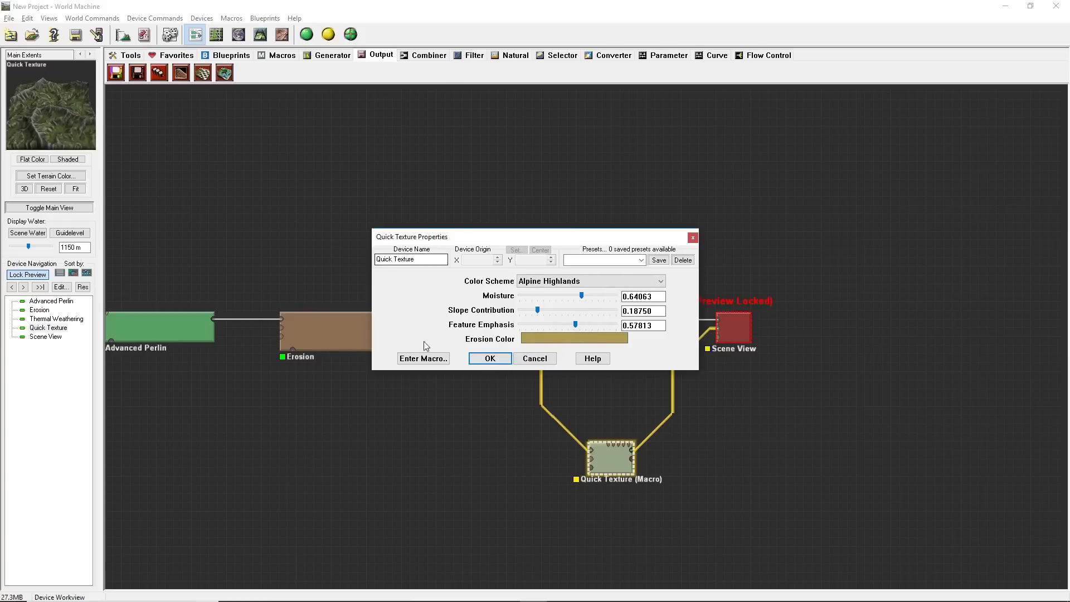
{"action": "left_click", "coordinate": [490, 359]}
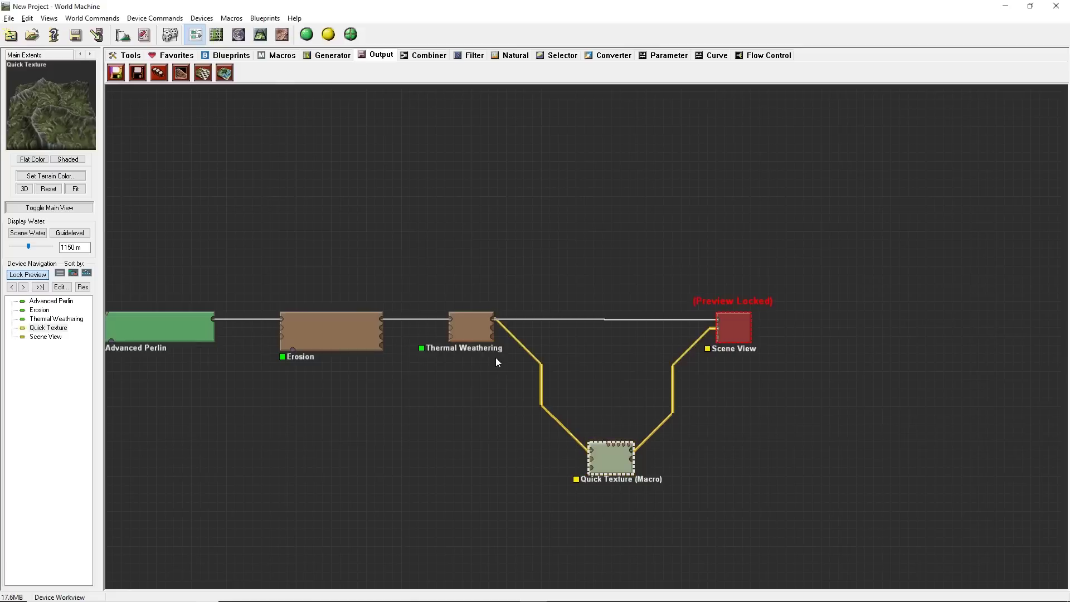
Step: Rebuild the terrain and orbit the 3D View to see the Alpine Highlands colouring
{"action": "left_click", "coordinate": [306, 35]}
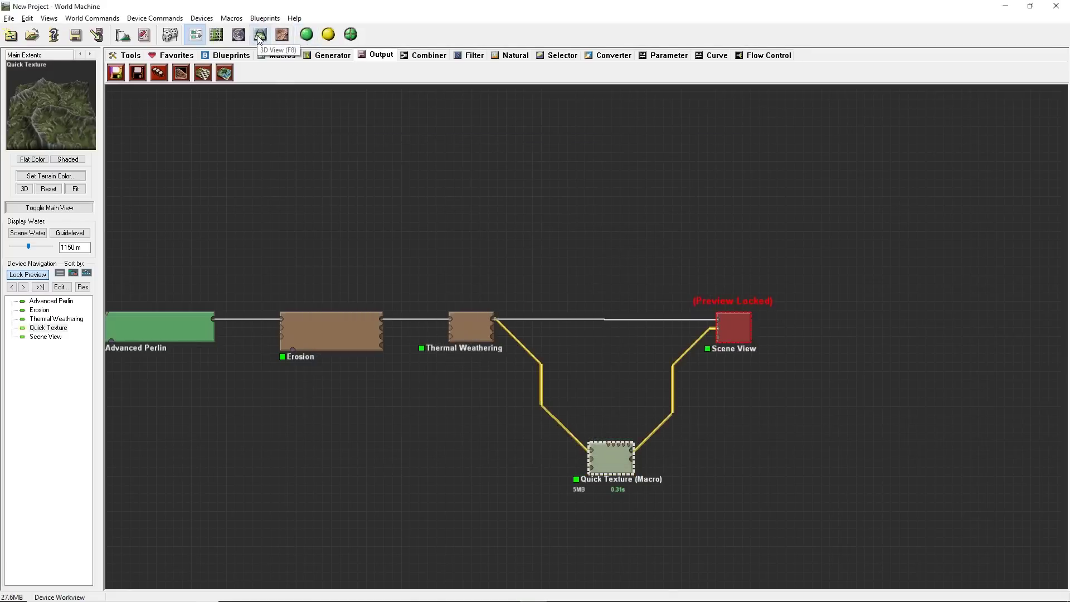
{"action": "left_click", "coordinate": [260, 35]}
{"action": "left_click_drag", "start_coordinate": [368, 126], "coordinate": [318, 337]}
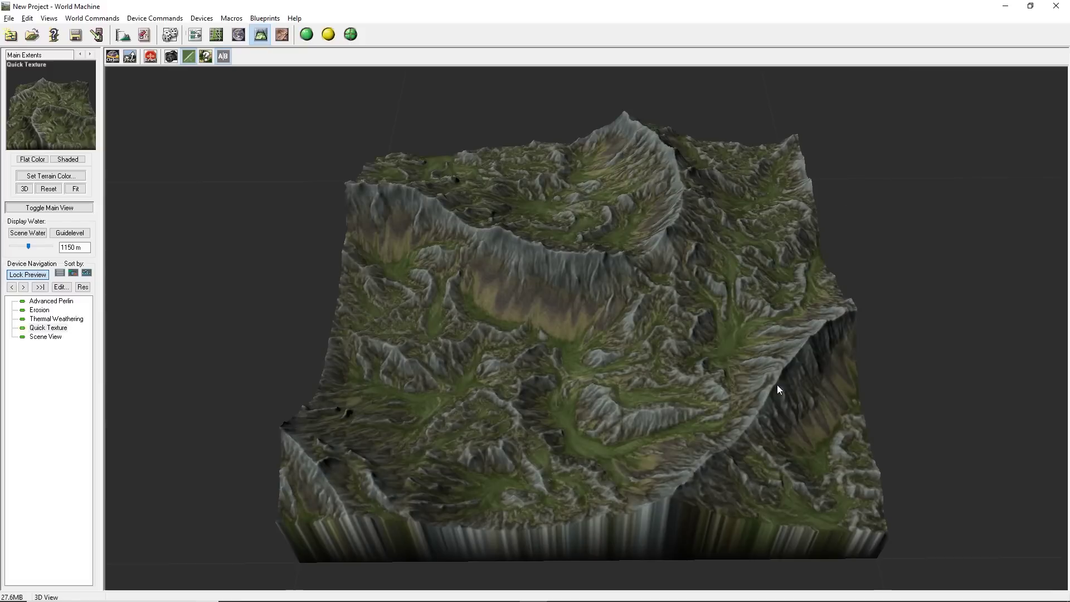
Step: Back in the node graph, nudge Scene View right and shift the graph left for room
{"action": "left_click", "coordinate": [195, 34]}
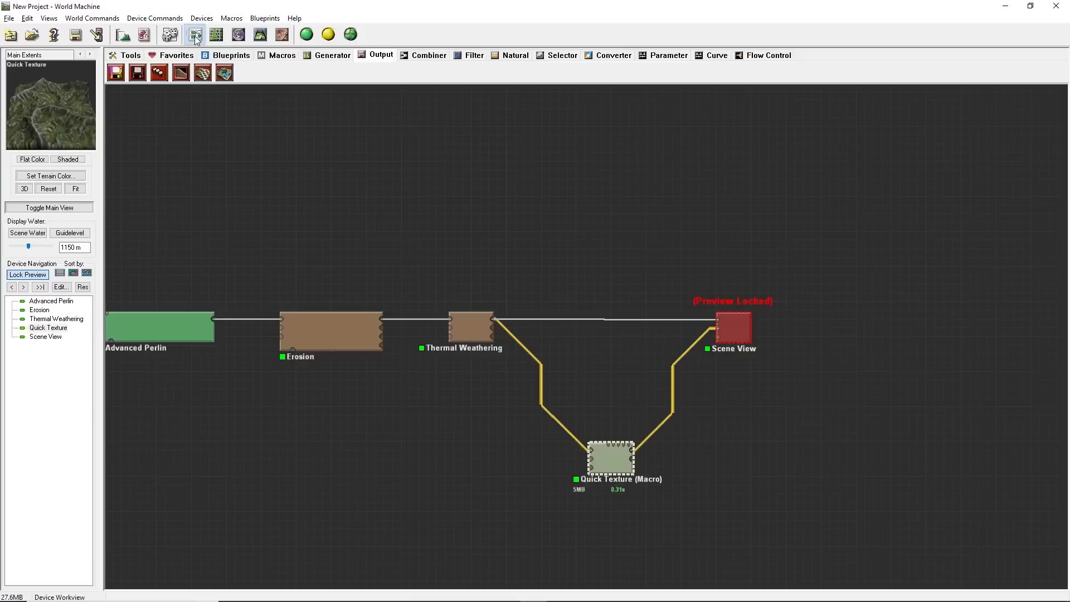
{"action": "left_click_drag", "start_coordinate": [644, 305], "coordinate": [652, 307]}
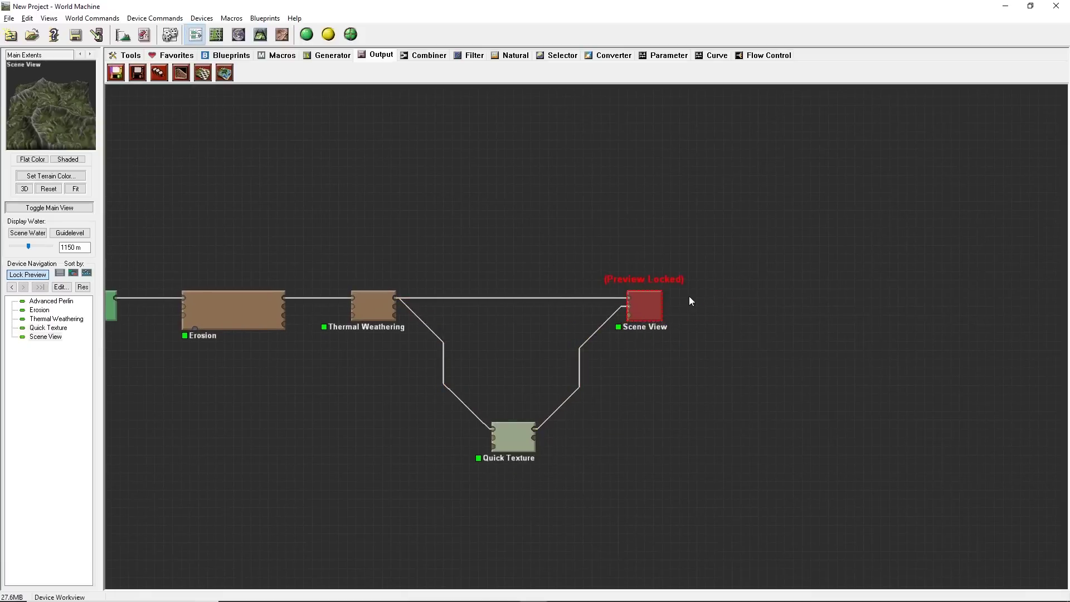
{"action": "right_click_drag", "start_coordinate": [490, 262], "coordinate": [430, 254]}
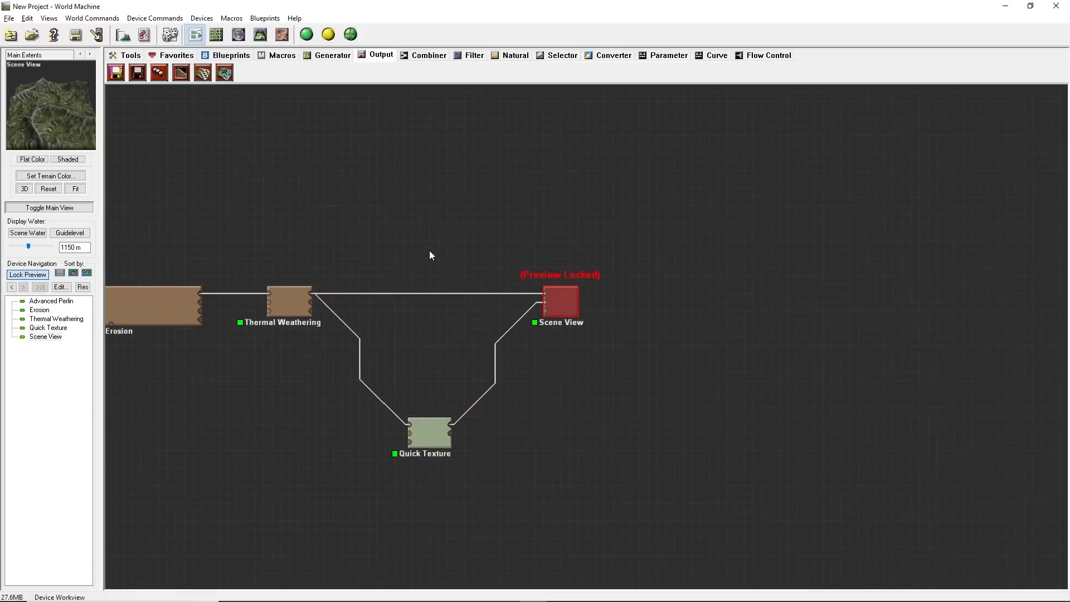
Step: Place a Height Output device and a Bitmap Output device below it
{"action": "left_click", "coordinate": [137, 76]}
{"action": "left_click", "coordinate": [694, 198]}
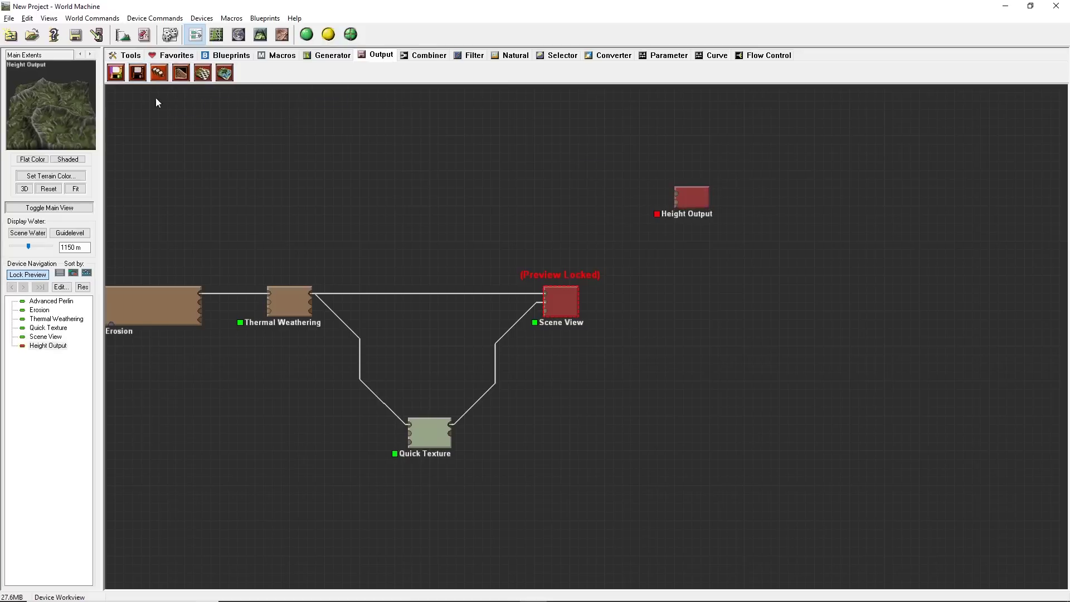
{"action": "left_click", "coordinate": [115, 74]}
{"action": "left_click", "coordinate": [742, 293]}
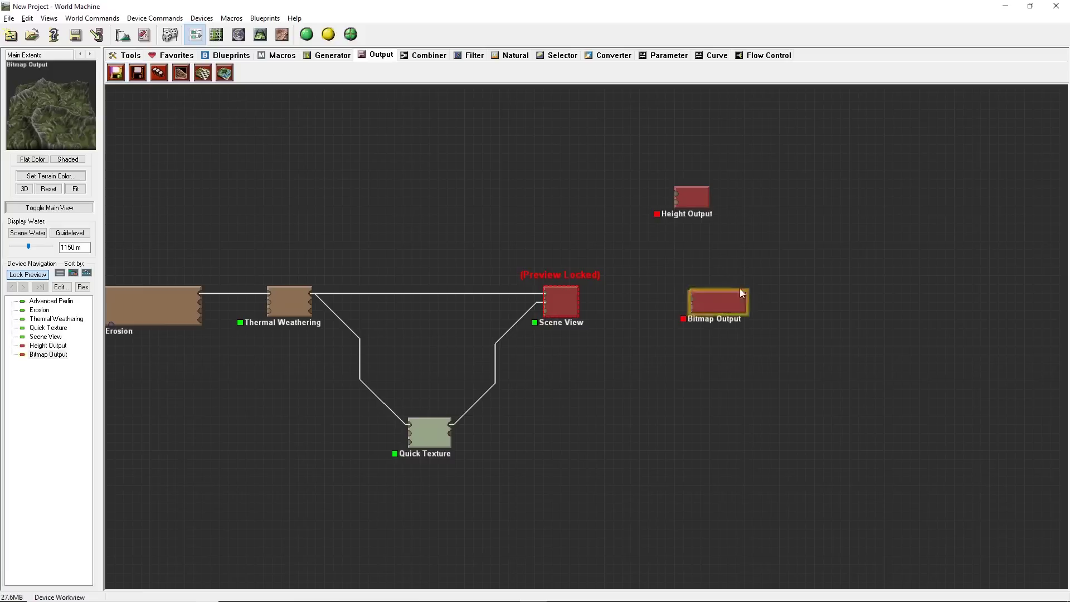
{"action": "left_click_drag", "start_coordinate": [718, 309], "coordinate": [696, 434]}
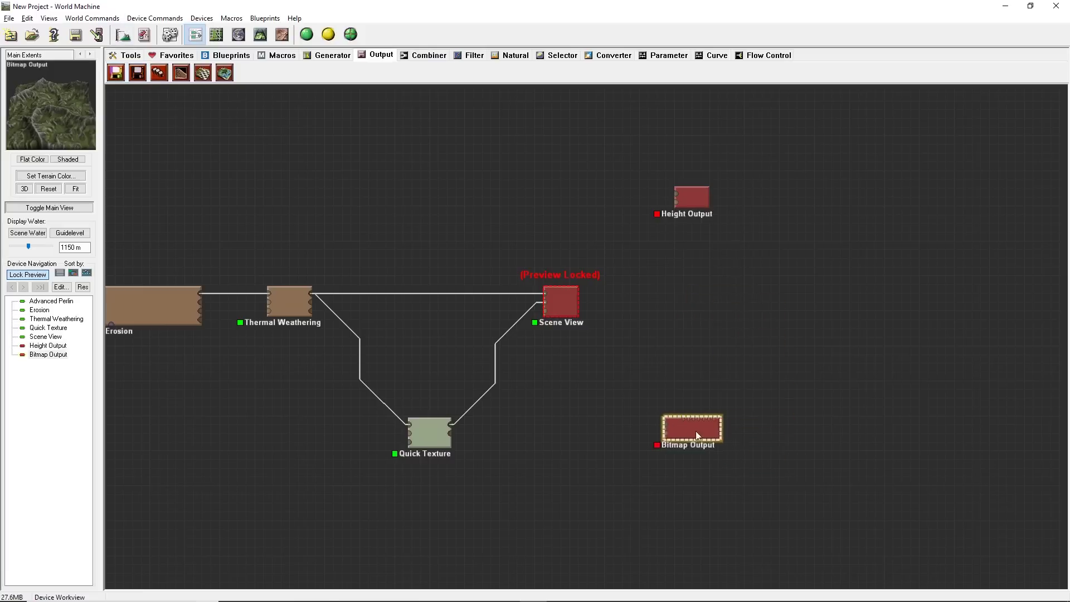
Step: Nudge the Height Output node right and wire Thermal Weathering's heightfield into it
{"action": "left_click", "coordinate": [698, 199]}
{"action": "right_click_drag", "start_coordinate": [692, 262], "coordinate": [592, 246]}
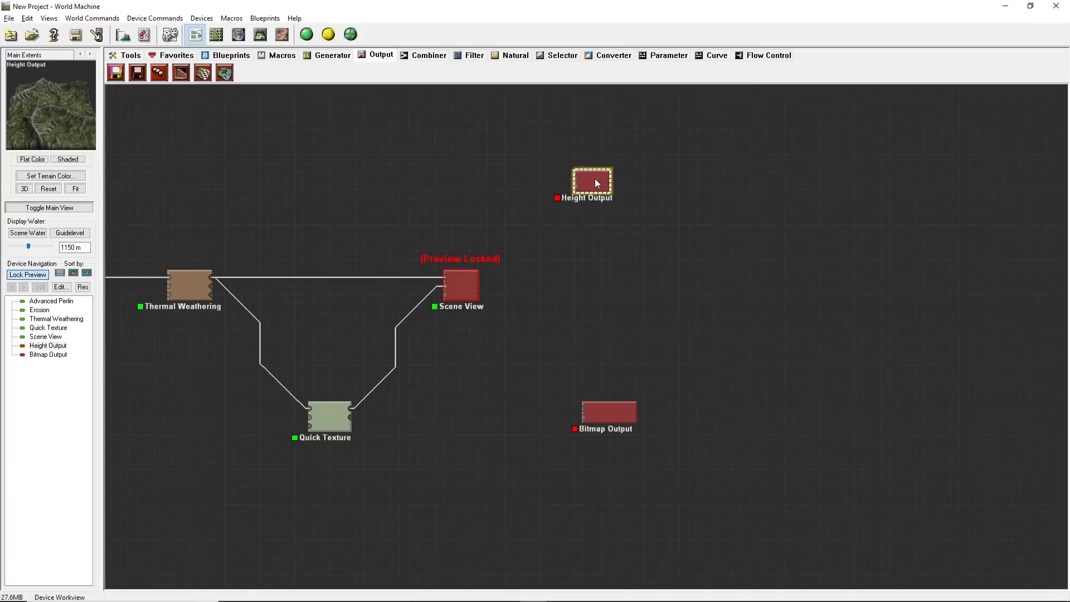
{"action": "left_click_drag", "start_coordinate": [595, 179], "coordinate": [613, 184]}
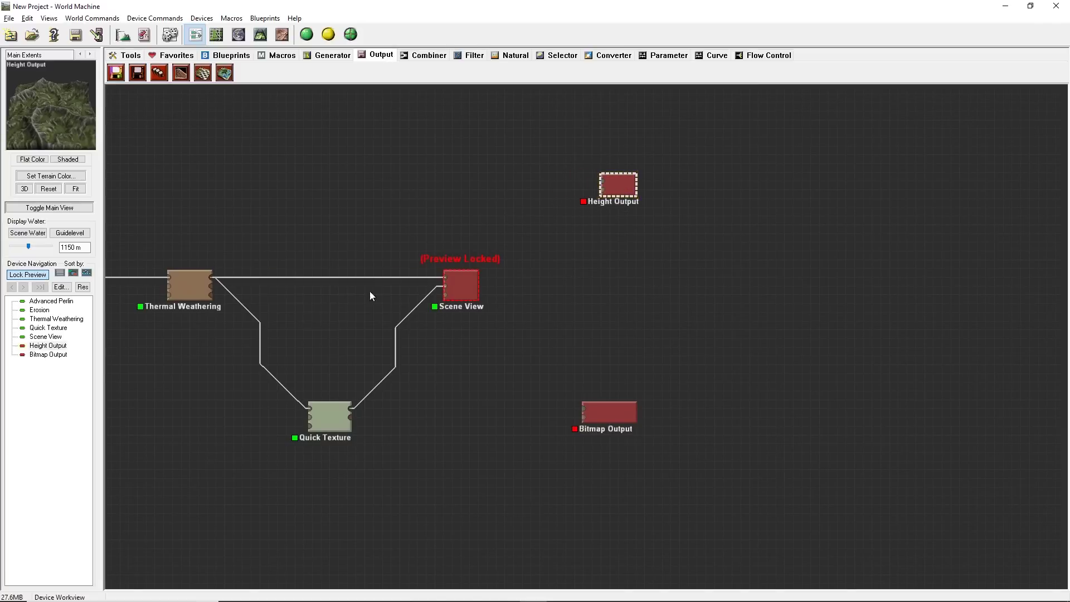
{"action": "right_click_drag", "start_coordinate": [369, 296], "coordinate": [436, 313]}
{"action": "left_click", "coordinate": [275, 304]}
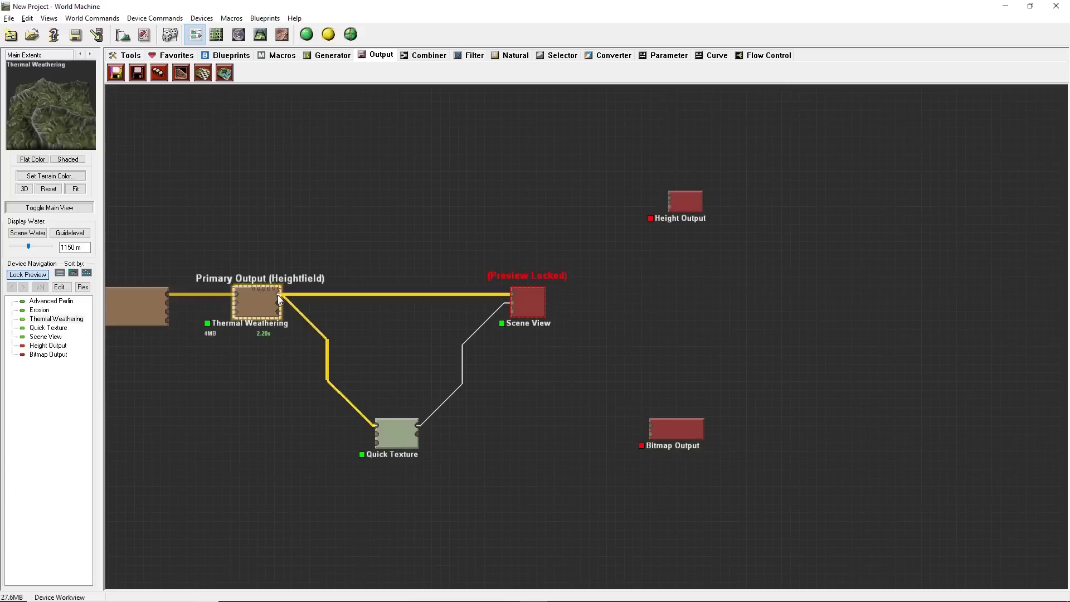
{"action": "left_click_drag", "start_coordinate": [279, 298], "coordinate": [672, 200]}
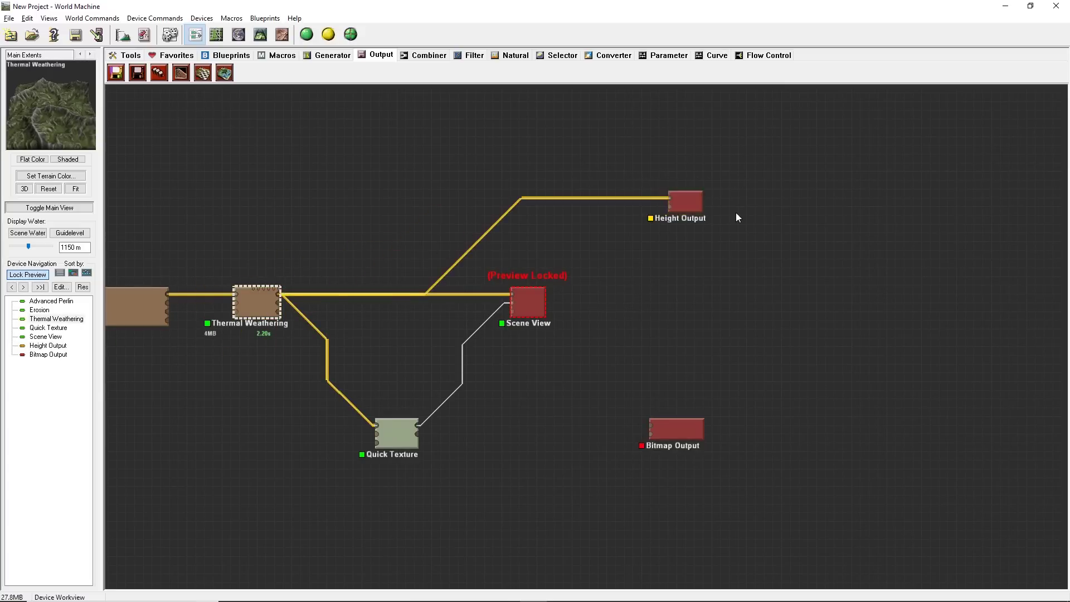
Step: Make Height Output a RAW16 file with the default filename, included in tiled world builds
{"action": "double_click", "coordinate": [685, 204]}
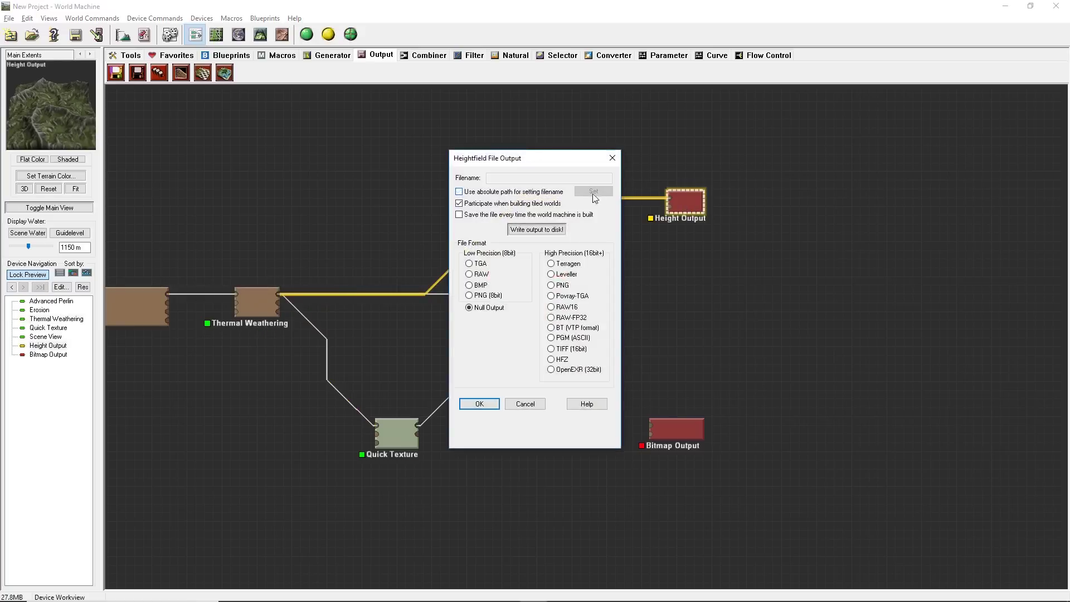
{"action": "left_click", "coordinate": [459, 203]}
{"action": "left_click", "coordinate": [561, 307]}
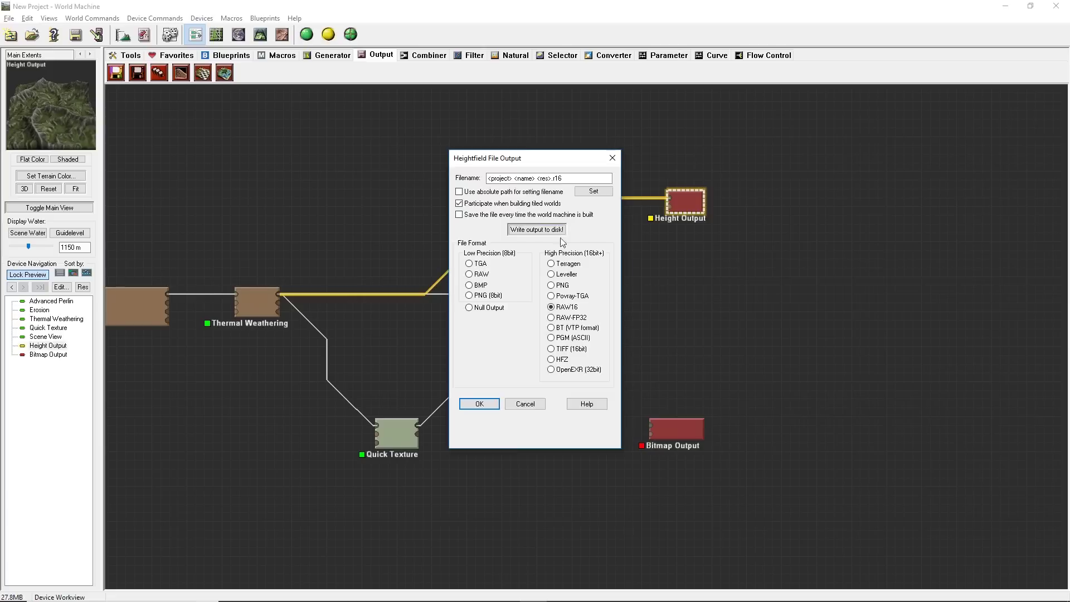
{"action": "left_click", "coordinate": [594, 191]}
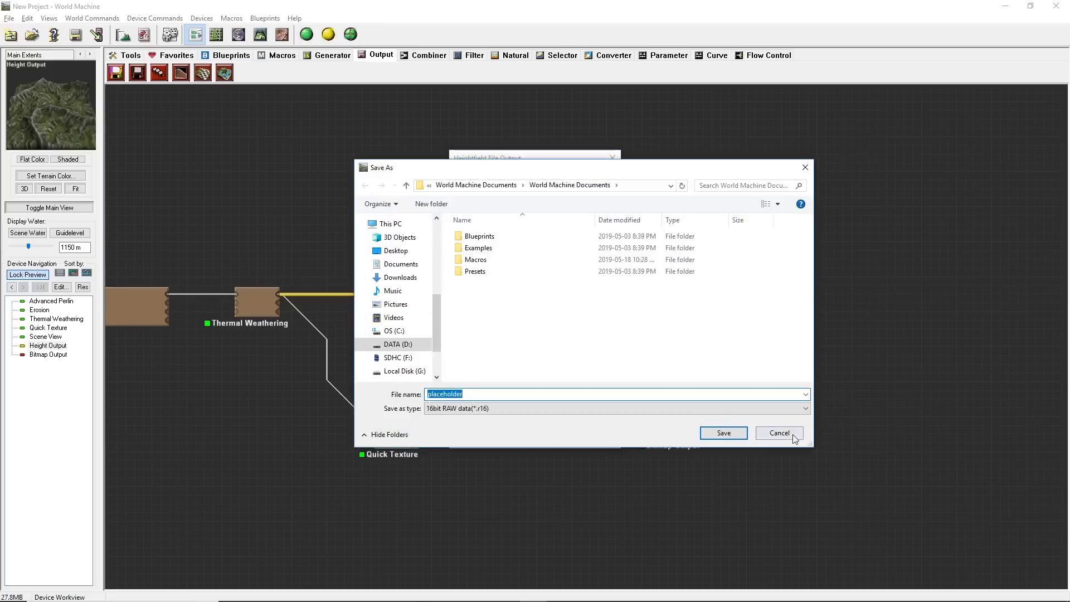
{"action": "left_click", "coordinate": [794, 437]}
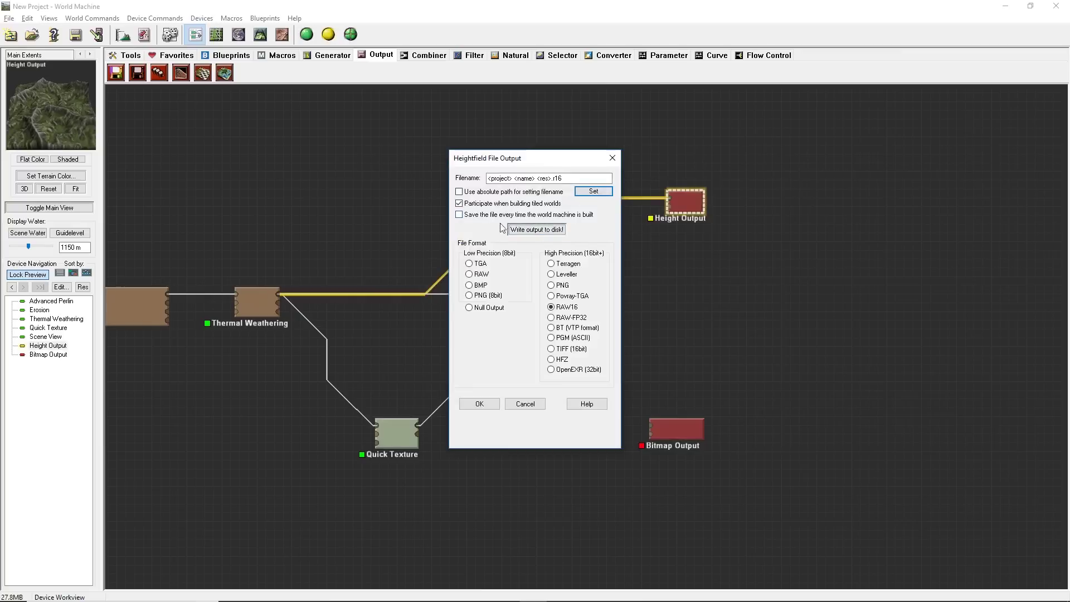
{"action": "left_click", "coordinate": [483, 404]}
Step: Shift Bitmap Output right and wire Quick Texture into its RGB input, then glance at 3D View
{"action": "left_click", "coordinate": [674, 430]}
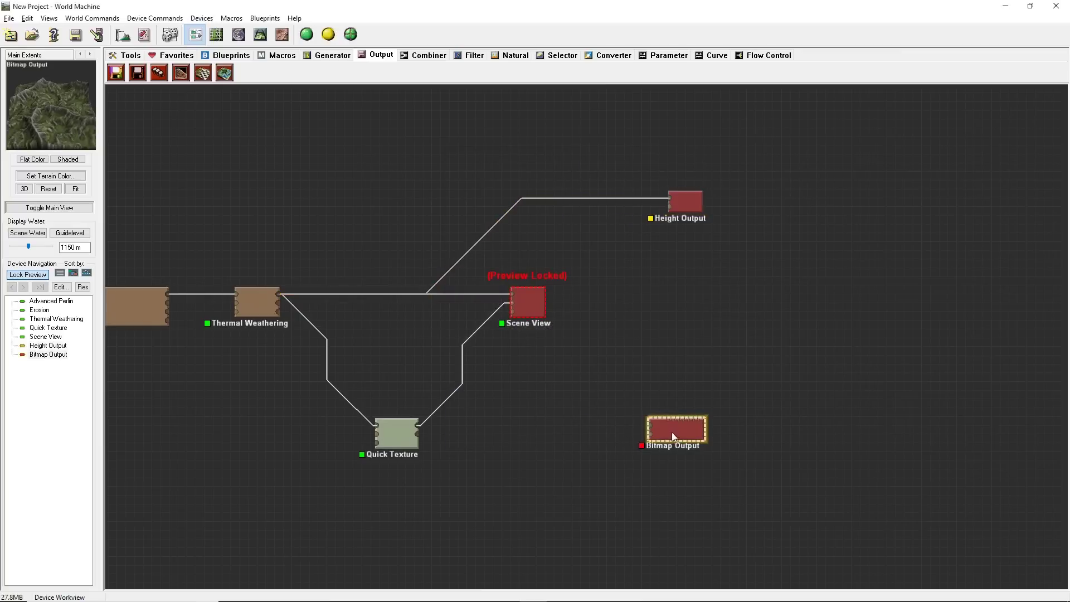
{"action": "left_click_drag", "start_coordinate": [674, 432], "coordinate": [709, 432]}
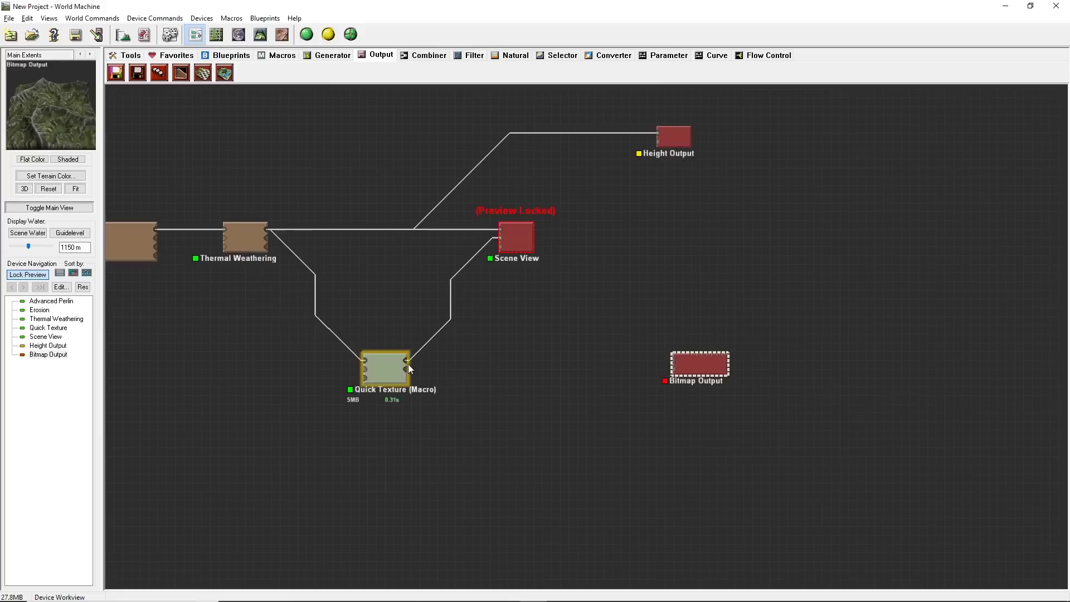
{"action": "left_click_drag", "start_coordinate": [403, 360], "coordinate": [674, 363]}
{"action": "left_click_drag", "start_coordinate": [406, 362], "coordinate": [677, 360]}
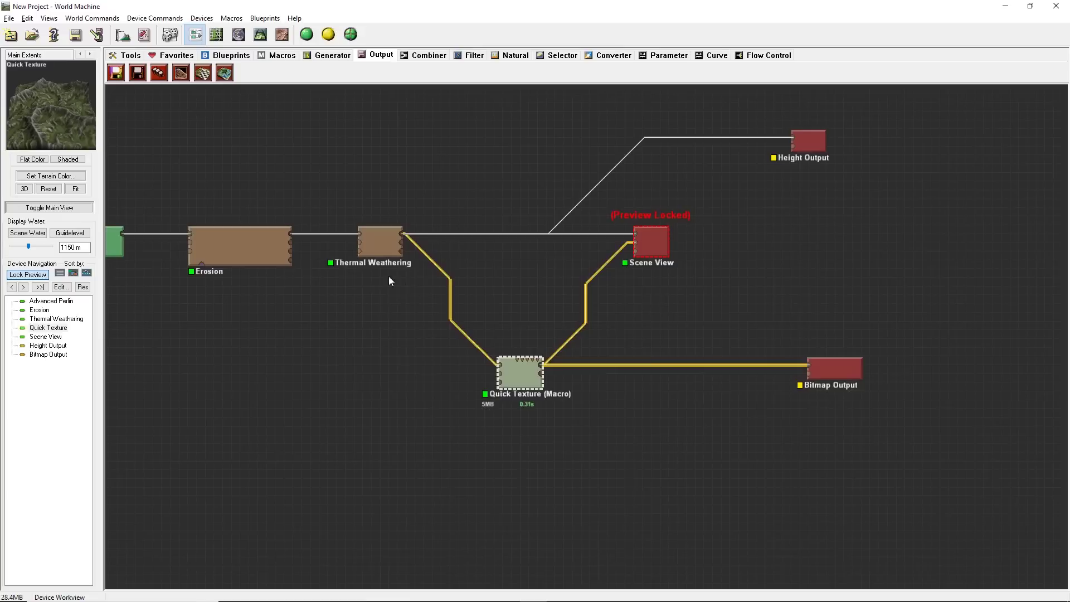
{"action": "left_click", "coordinate": [261, 35]}
{"action": "left_click_drag", "start_coordinate": [515, 317], "coordinate": [491, 301]}
{"action": "left_click", "coordinate": [195, 35]}
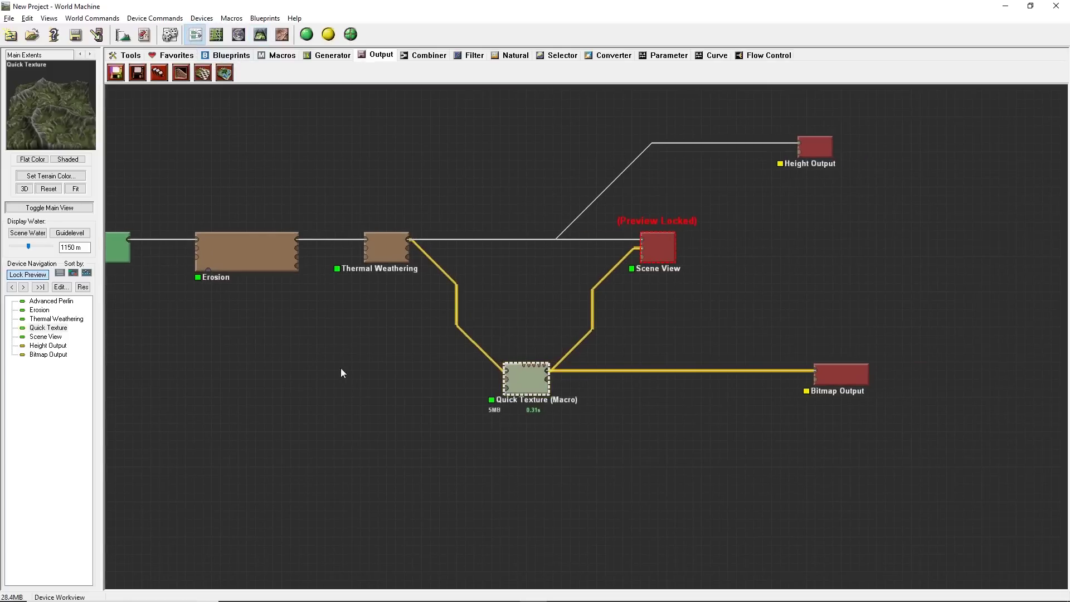
Step: Wire Erosion's Wear Map output into Quick Texture's erosion mask input and rebuild
{"action": "right_click_drag", "start_coordinate": [342, 372], "coordinate": [446, 378]}
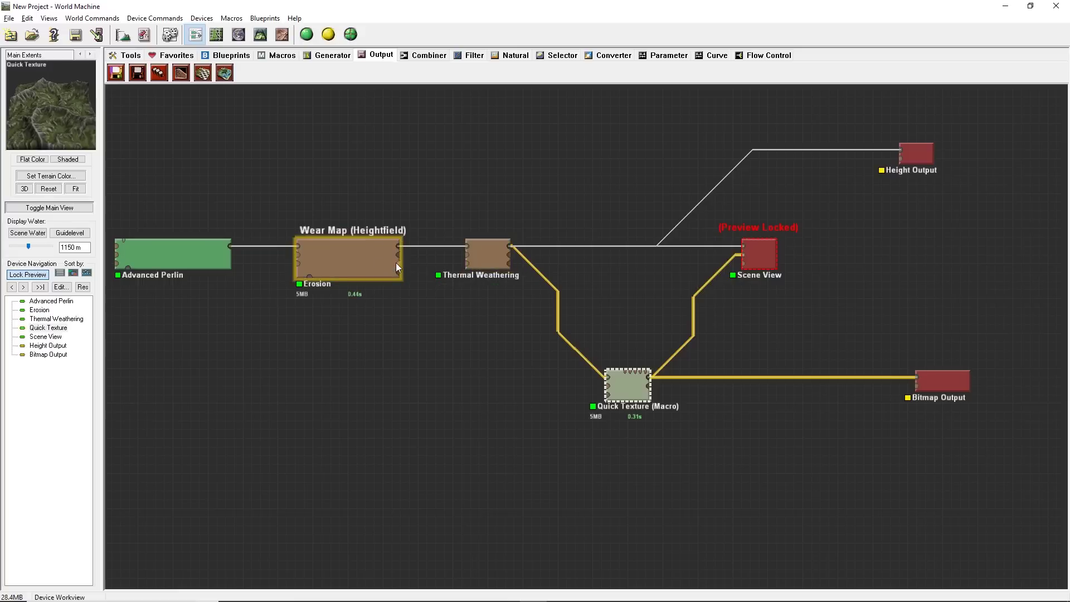
{"action": "left_click_drag", "start_coordinate": [395, 262], "coordinate": [603, 389]}
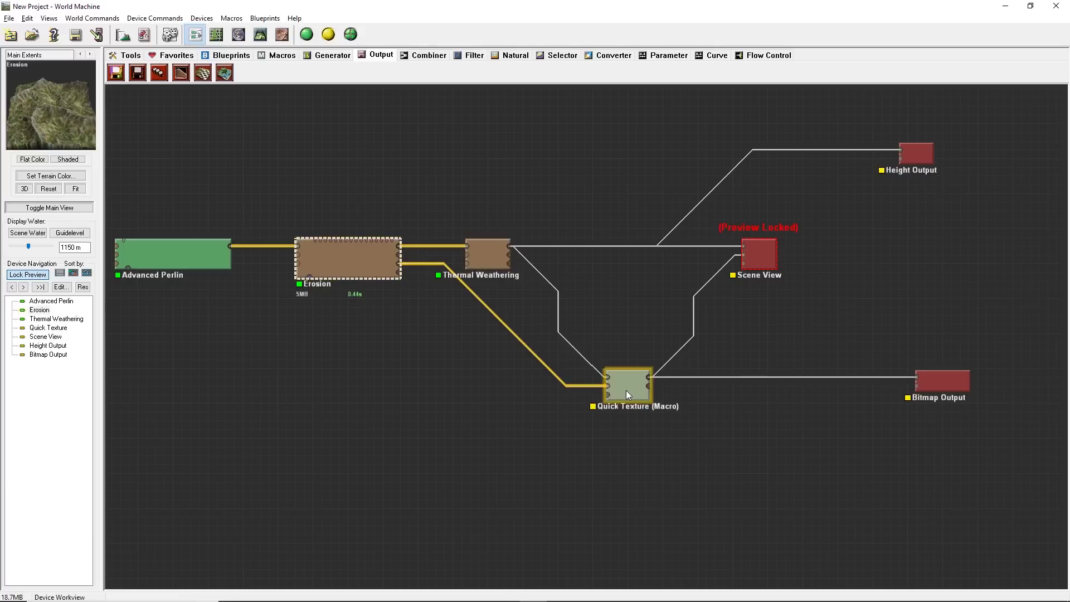
{"action": "left_click", "coordinate": [306, 34]}
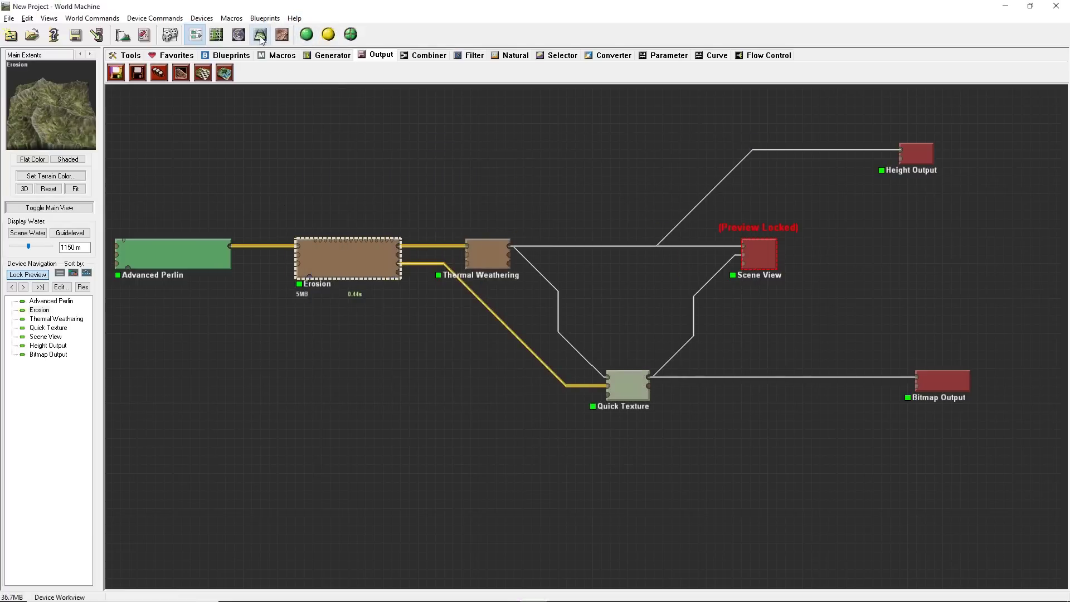
{"action": "left_click", "coordinate": [260, 34]}
{"action": "left_click_drag", "start_coordinate": [736, 316], "coordinate": [347, 256]}
{"action": "scroll", "coordinate": [574, 335], "scroll_direction": "up", "scroll_amount": 5}
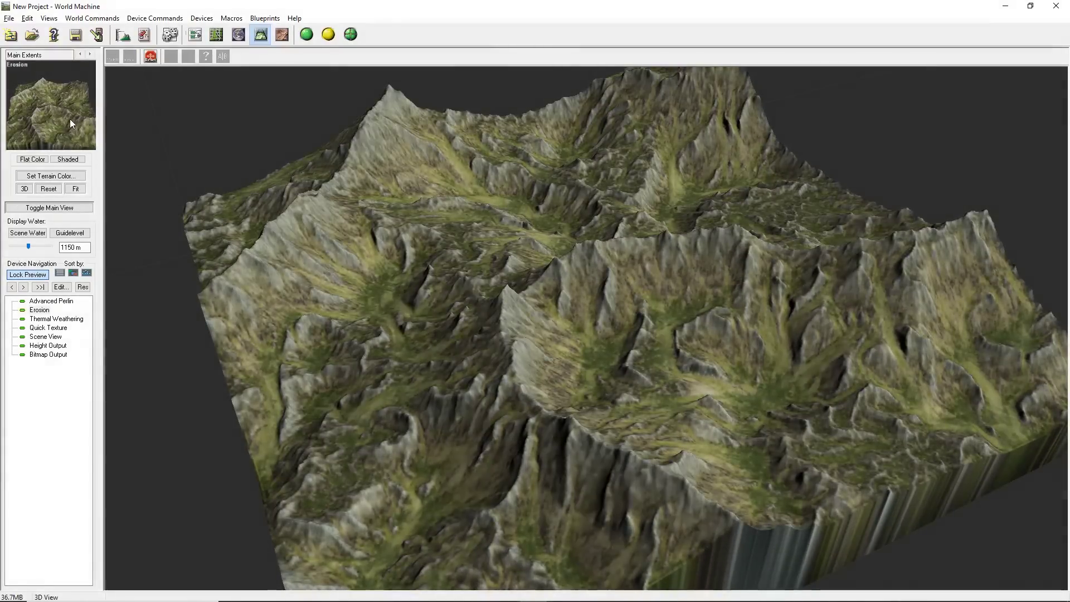
{"action": "left_click_drag", "start_coordinate": [476, 252], "coordinate": [721, 325]}
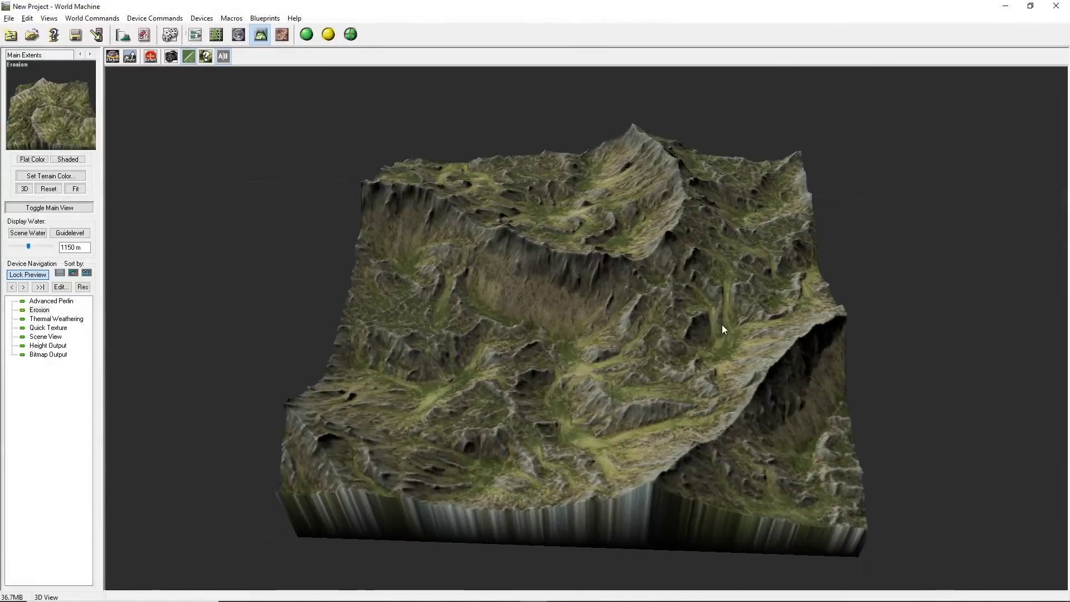
{"action": "left_click", "coordinate": [195, 35]}
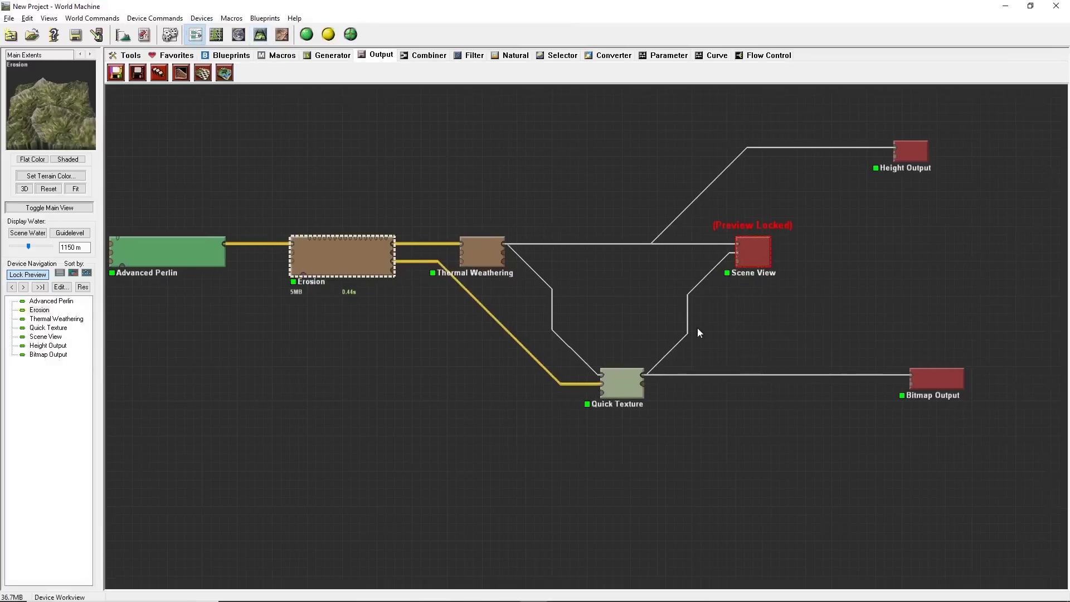
Step: Set Quick Texture's Moisture slider to 0.05938 and apply the change
{"action": "right_click_drag", "start_coordinate": [698, 333], "coordinate": [431, 373]}
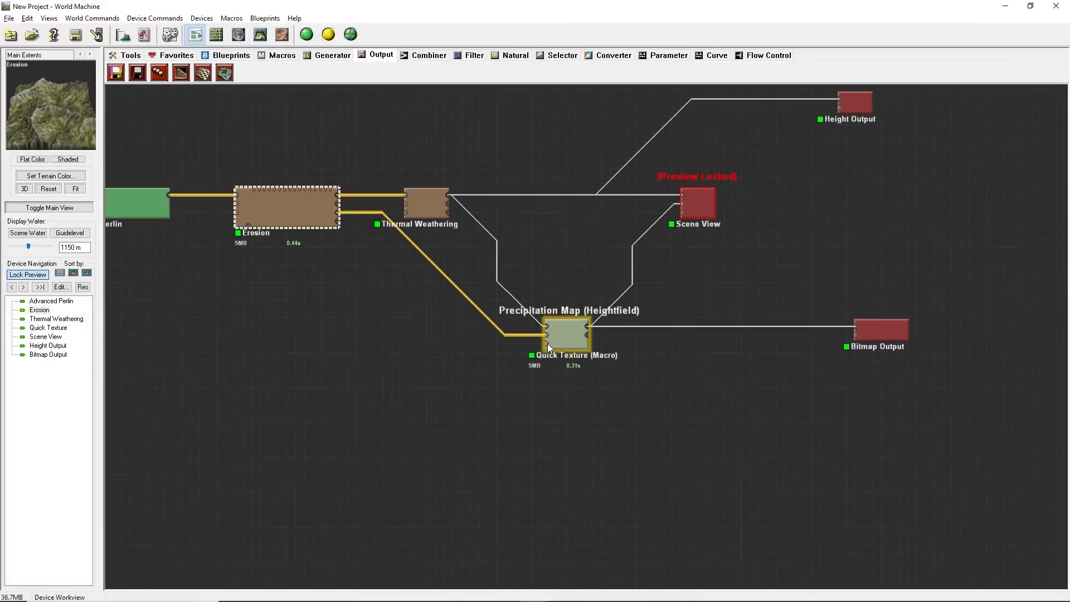
{"action": "double_click", "coordinate": [571, 336]}
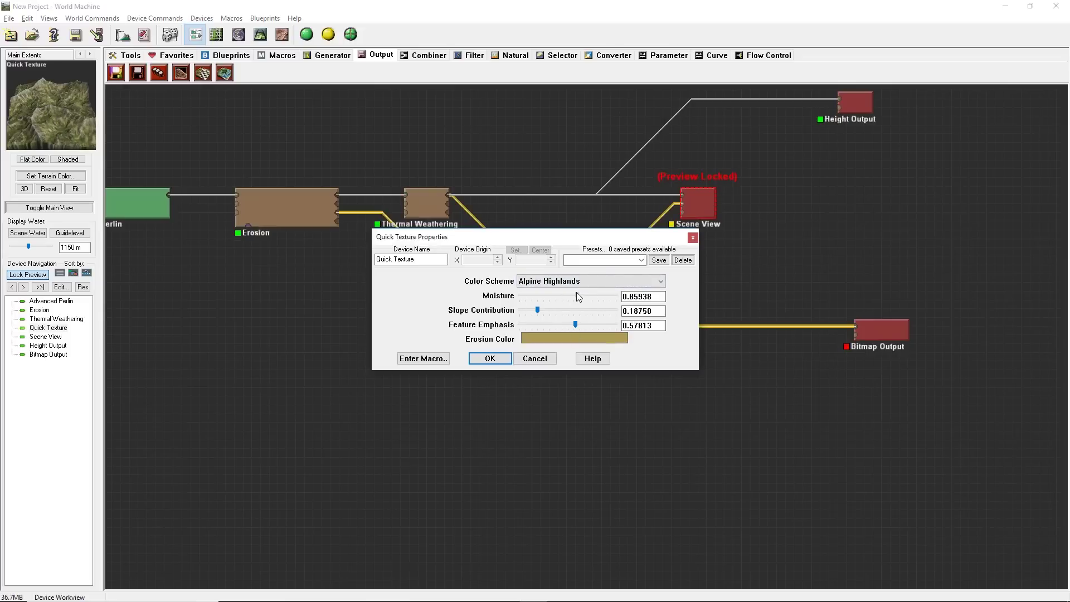
{"action": "left_click_drag", "start_coordinate": [575, 294], "coordinate": [583, 294]}
{"action": "left_click", "coordinate": [490, 358]}
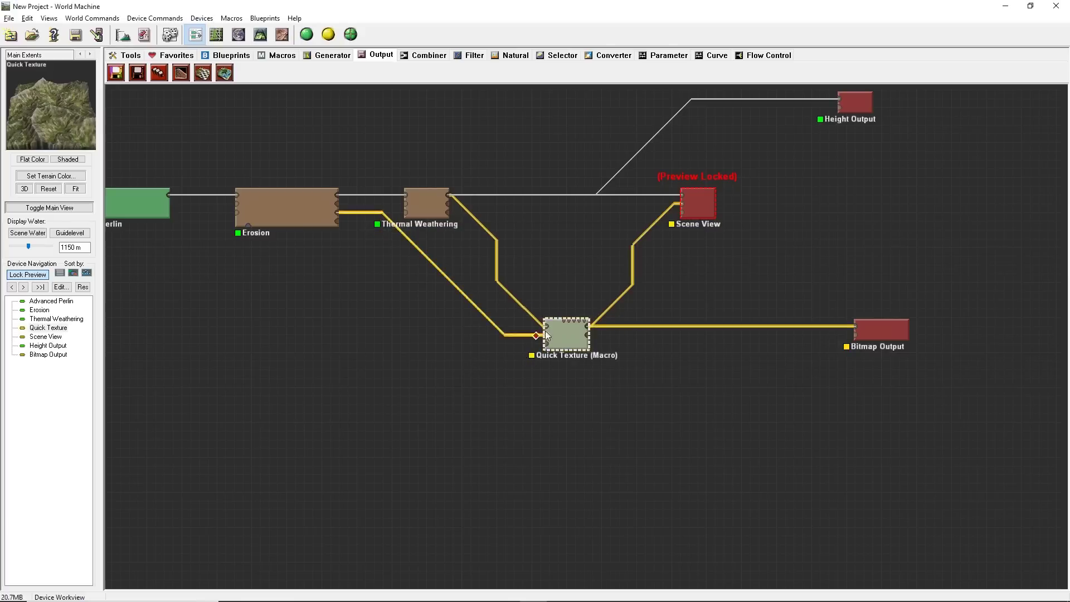
Step: Add a Gradient generator to the graph and set its Direction to 46
{"action": "left_click", "coordinate": [329, 55]}
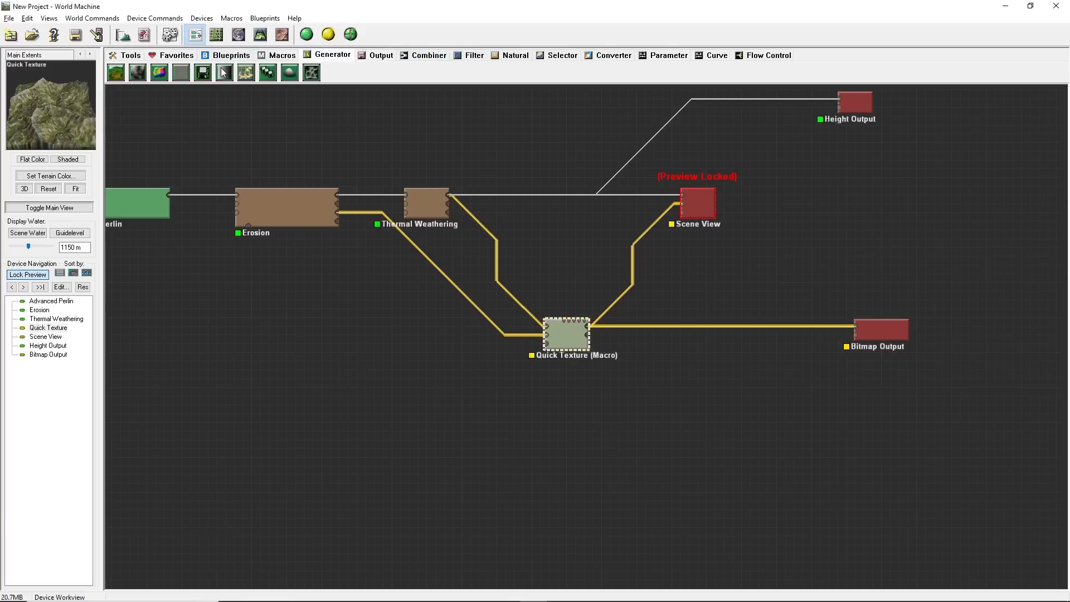
{"action": "left_click_drag", "start_coordinate": [222, 78], "coordinate": [418, 378]}
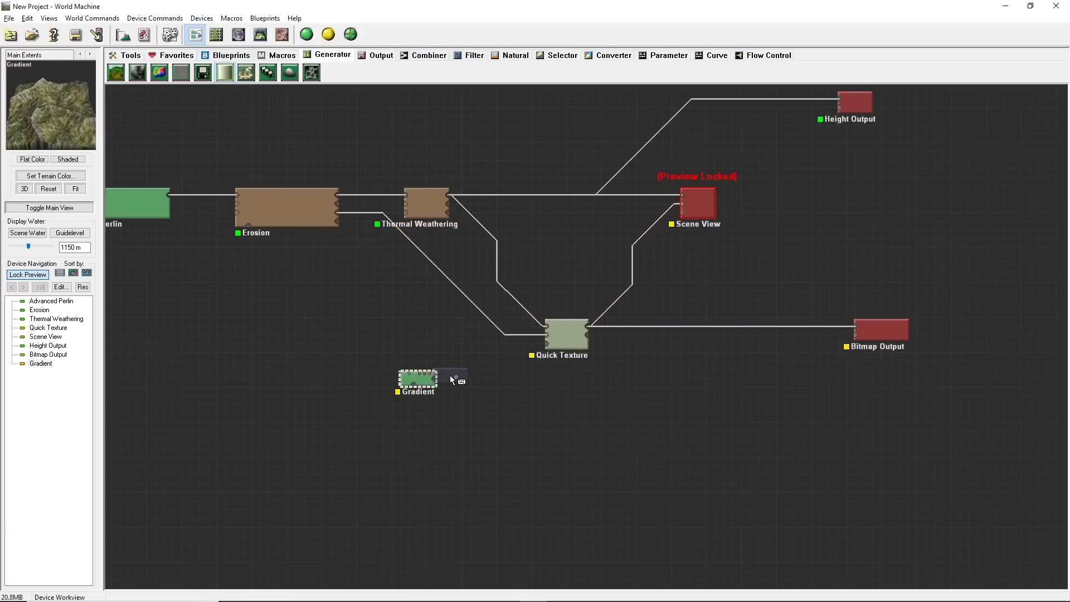
{"action": "left_click", "coordinate": [426, 381]}
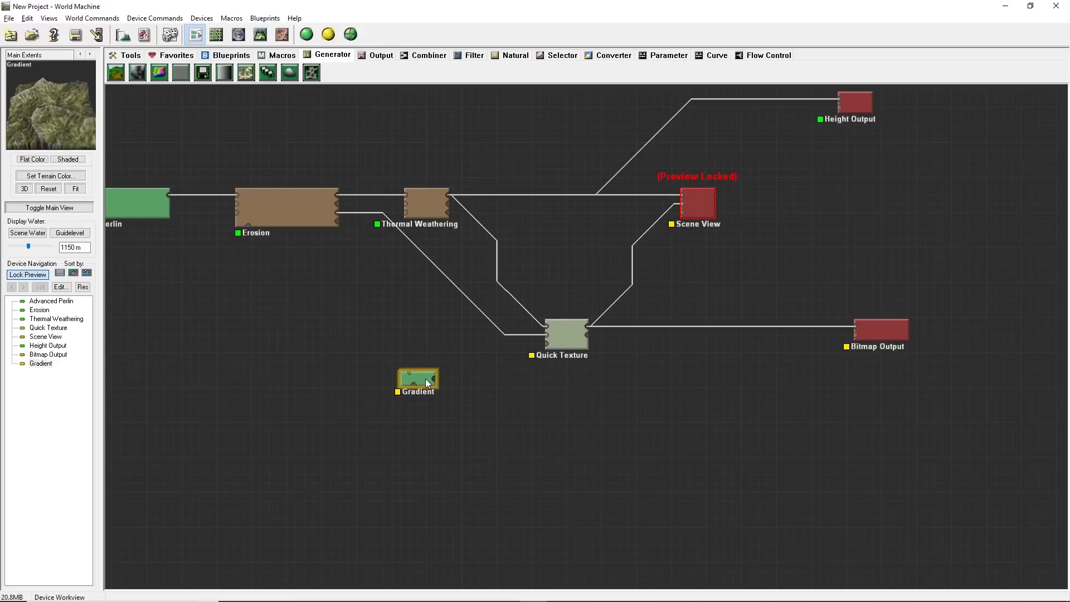
{"action": "left_click", "coordinate": [426, 379], "text": "ctrl"}
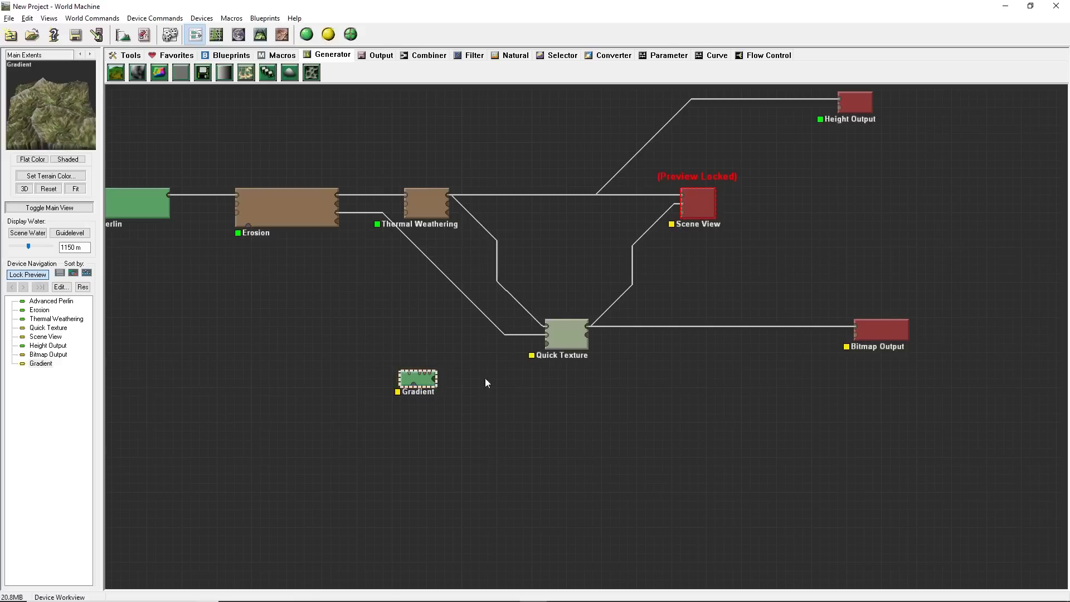
{"action": "double_click", "coordinate": [427, 382]}
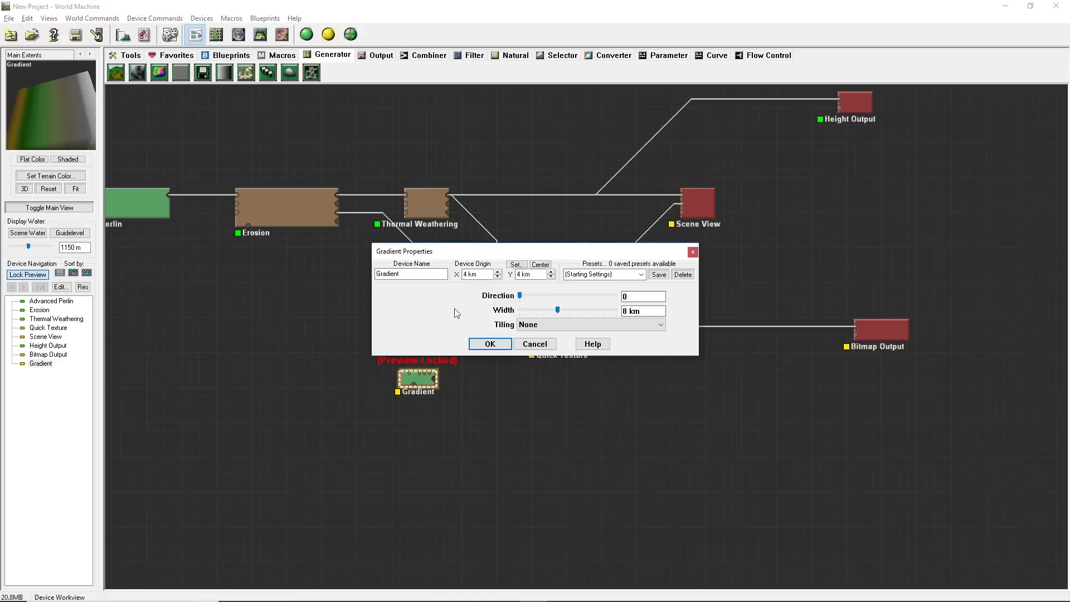
{"action": "left_click_drag", "start_coordinate": [521, 295], "coordinate": [553, 312]}
{"action": "left_click", "coordinate": [490, 344]}
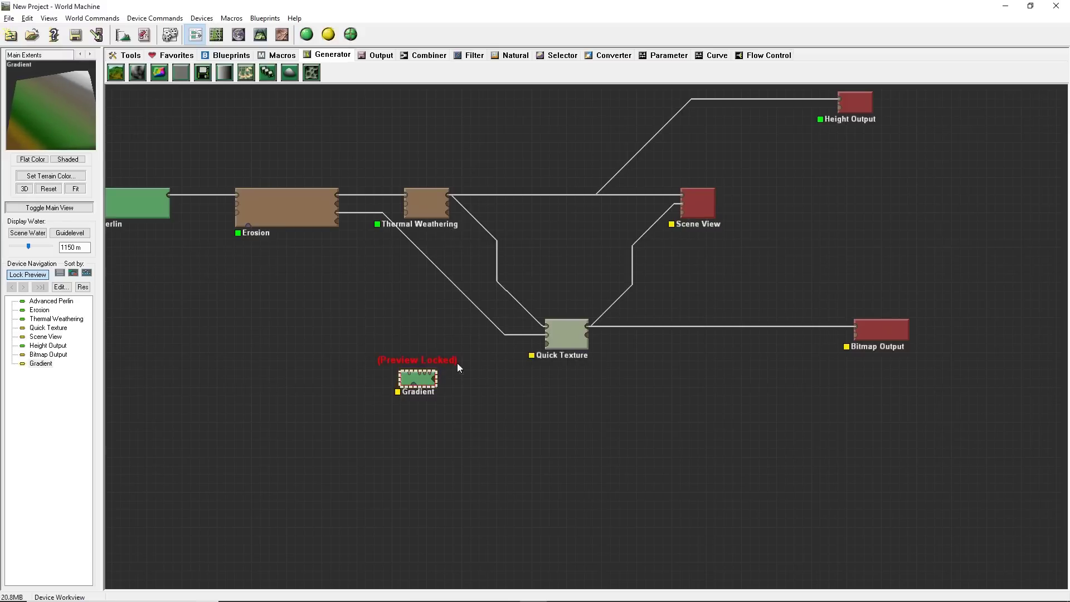
Step: Connect the Gradient output to Quick Texture's Precipitation Map input
{"action": "left_click_drag", "start_coordinate": [435, 383], "coordinate": [523, 403]}
{"action": "left_click", "coordinate": [561, 343]}
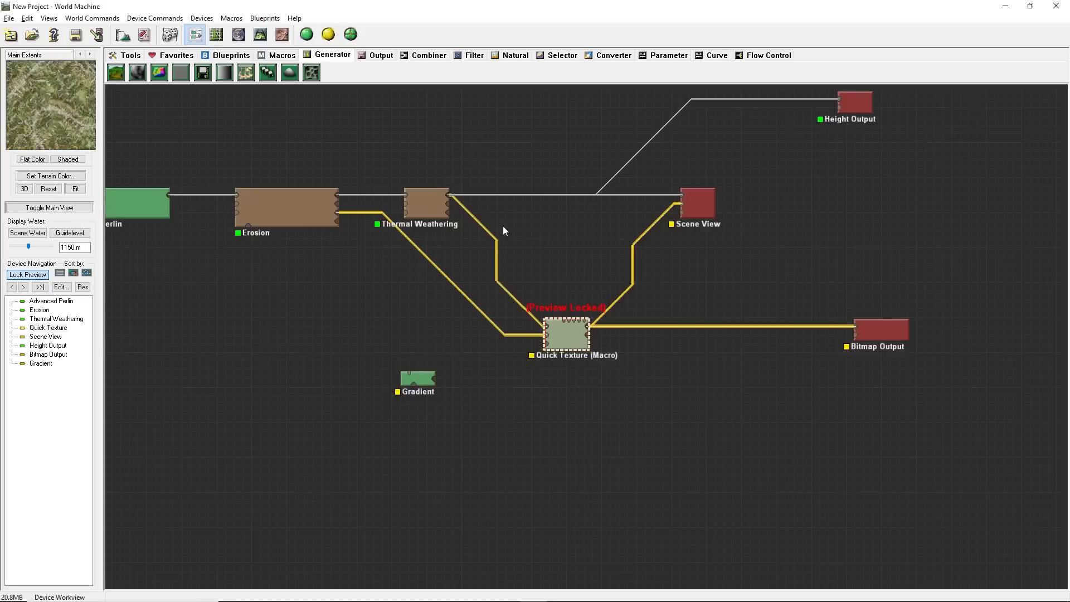
{"action": "left_click", "coordinate": [695, 208]}
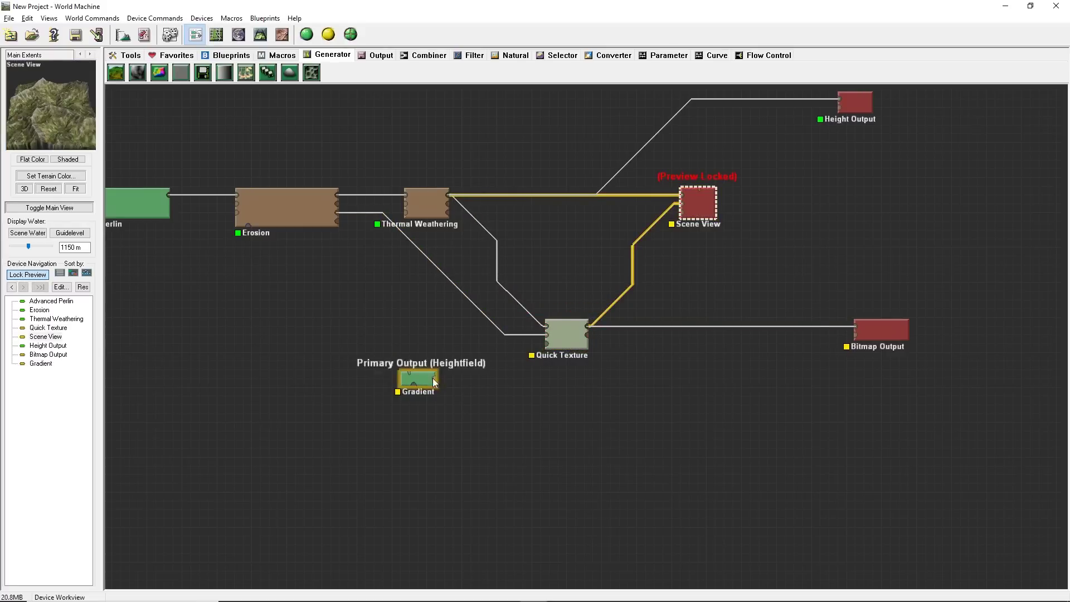
{"action": "left_click_drag", "start_coordinate": [433, 380], "coordinate": [554, 348]}
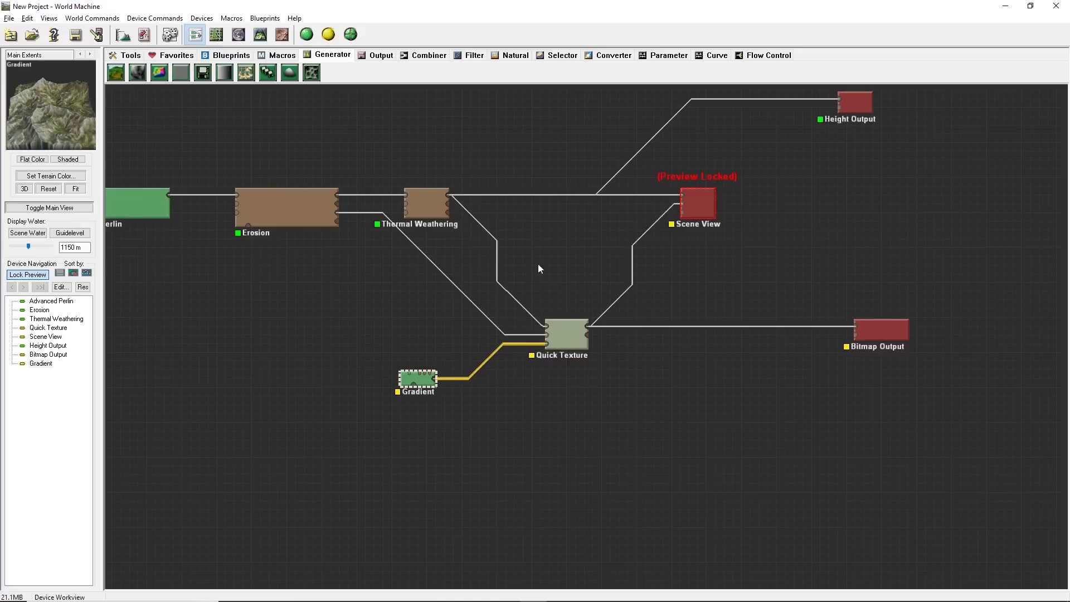
Step: Give the Gradient a width of 12.5032 km and a direction of 62
{"action": "double_click", "coordinate": [425, 383]}
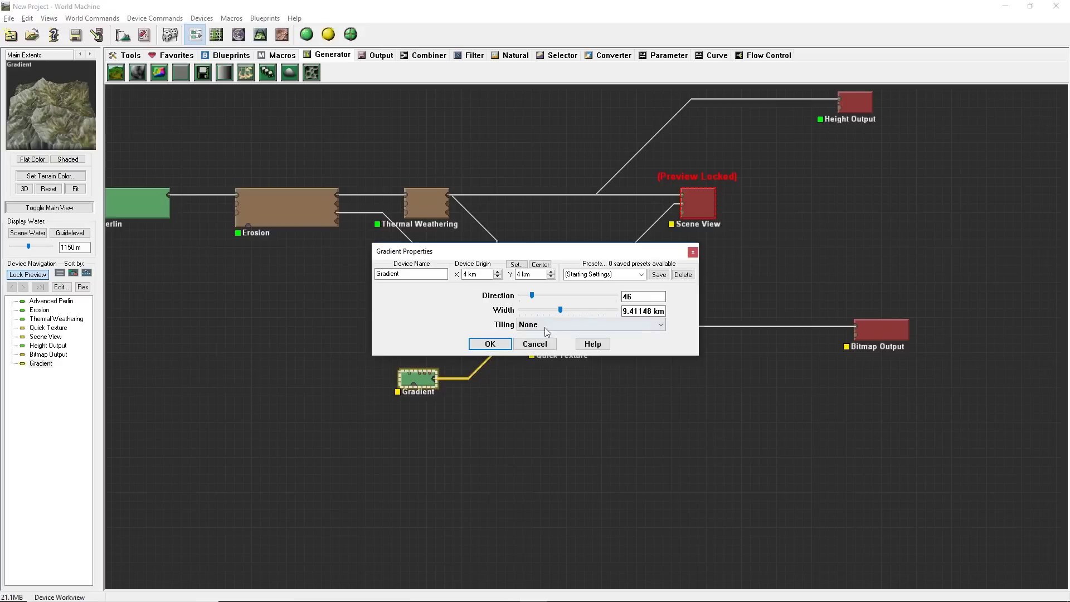
{"action": "mouse_move", "coordinate": [566, 309]}
{"action": "left_mouse_down"}
{"action": "mouse_move", "coordinate": [547, 309]}
{"action": "mouse_move", "coordinate": [560, 305]}
{"action": "left_mouse_up"}
{"action": "left_click_drag", "start_coordinate": [531, 297], "coordinate": [539, 296]}
{"action": "left_click", "coordinate": [489, 344]}
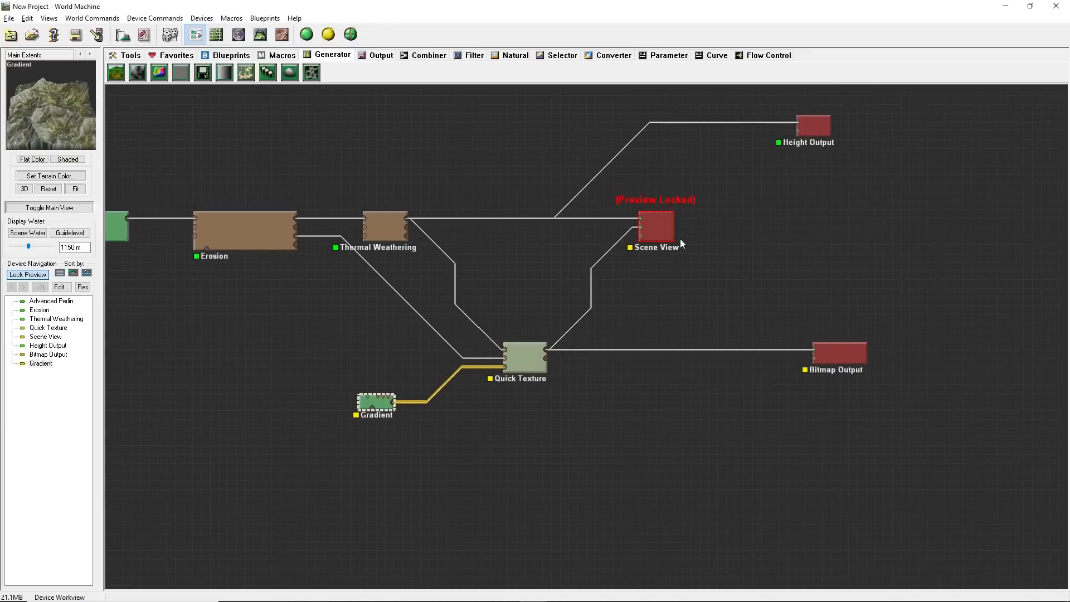
Step: Orbit the textured terrain in 3D, then bring up Project Settings (8 km extents, 513 x 513)
{"action": "left_click", "coordinate": [260, 34]}
{"action": "left_click_drag", "start_coordinate": [533, 173], "coordinate": [602, 312]}
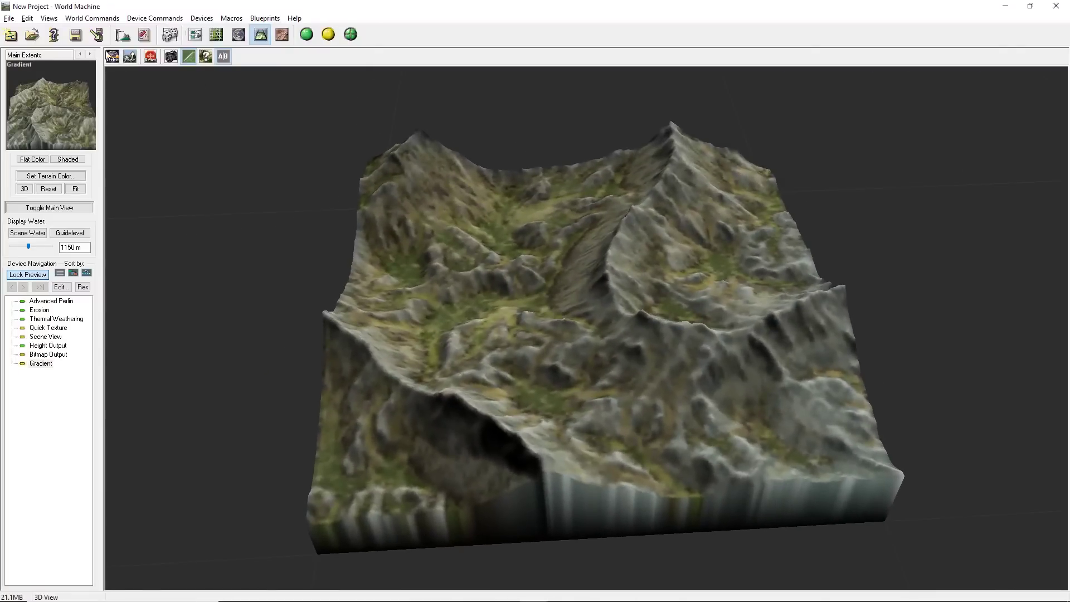
{"action": "left_click", "coordinate": [124, 35]}
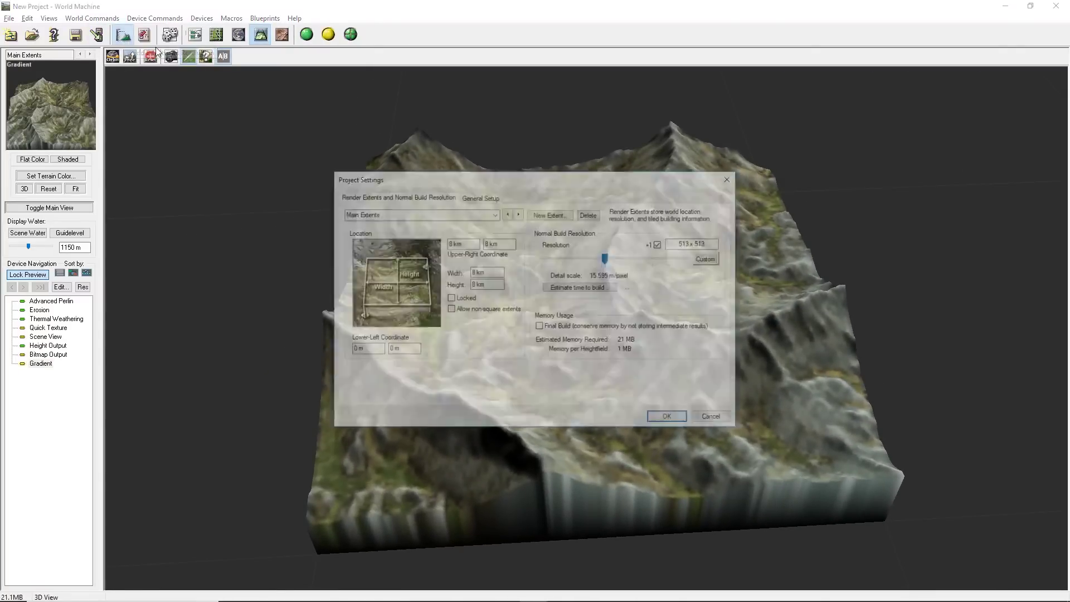
Step: Set a custom 4033 build resolution with +1 unticked, then reopen Advanced Perlin's settings
{"action": "left_click", "coordinate": [709, 243]}
{"action": "left_click_drag", "start_coordinate": [714, 241], "coordinate": [678, 240]}
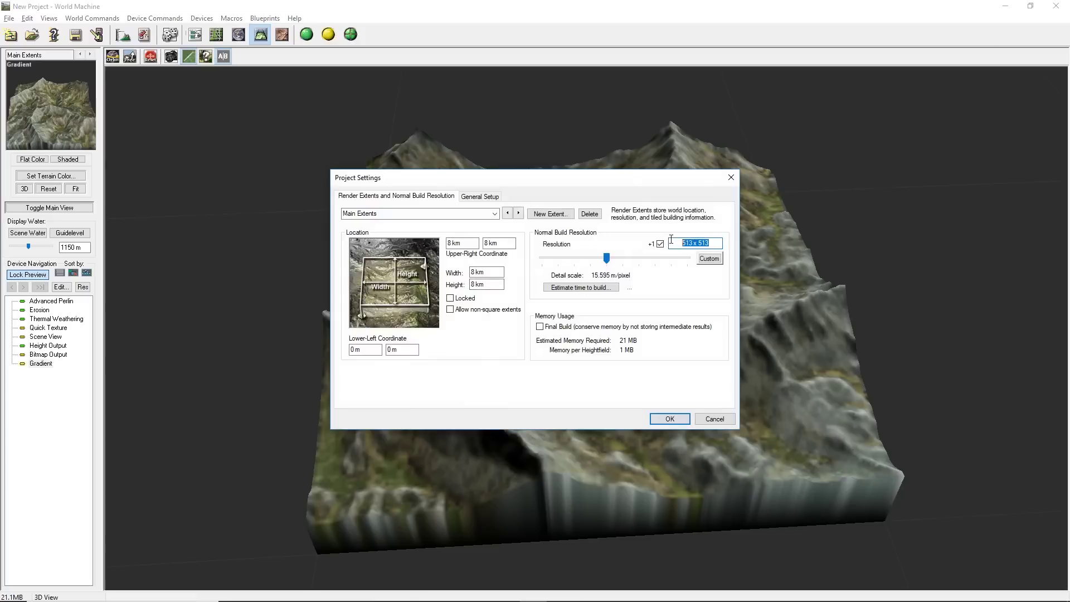
{"action": "left_click", "coordinate": [710, 258]}
{"action": "left_click", "coordinate": [710, 243]}
{"action": "key", "text": "ctrl+a"}
{"action": "type", "text": "513"}
{"action": "left_click", "coordinate": [660, 244]}
{"action": "key", "text": "alt+Tab"}
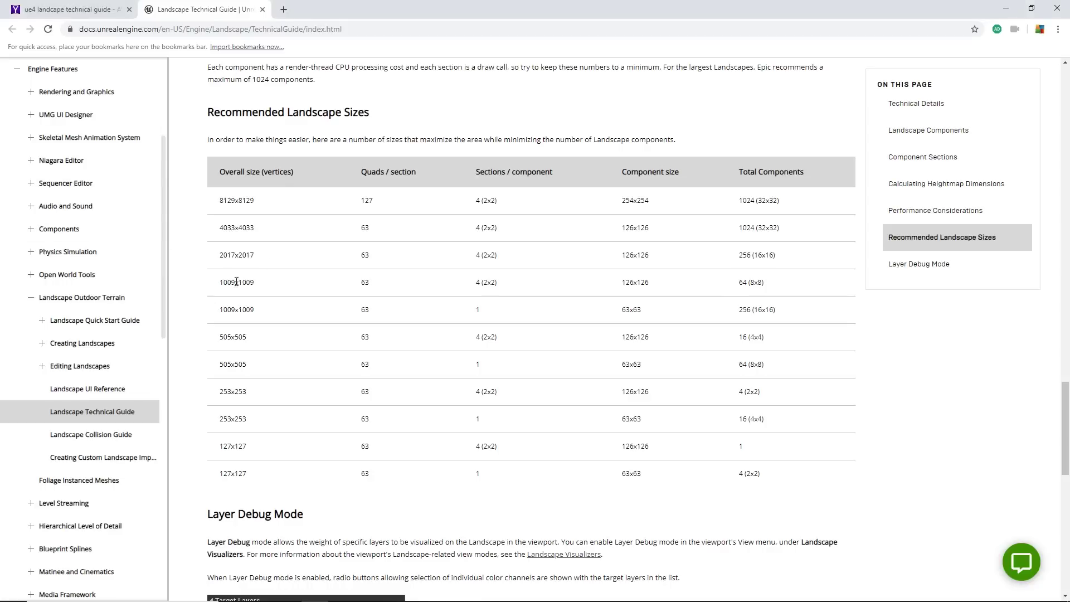
{"action": "key", "text": "alt+Tab"}
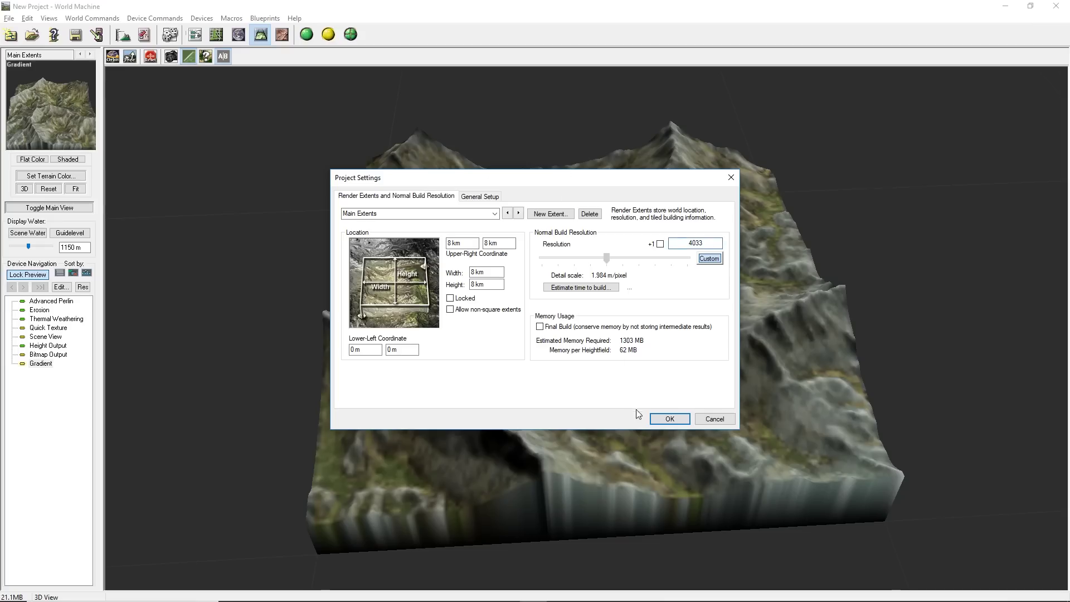
{"action": "left_click", "coordinate": [671, 422]}
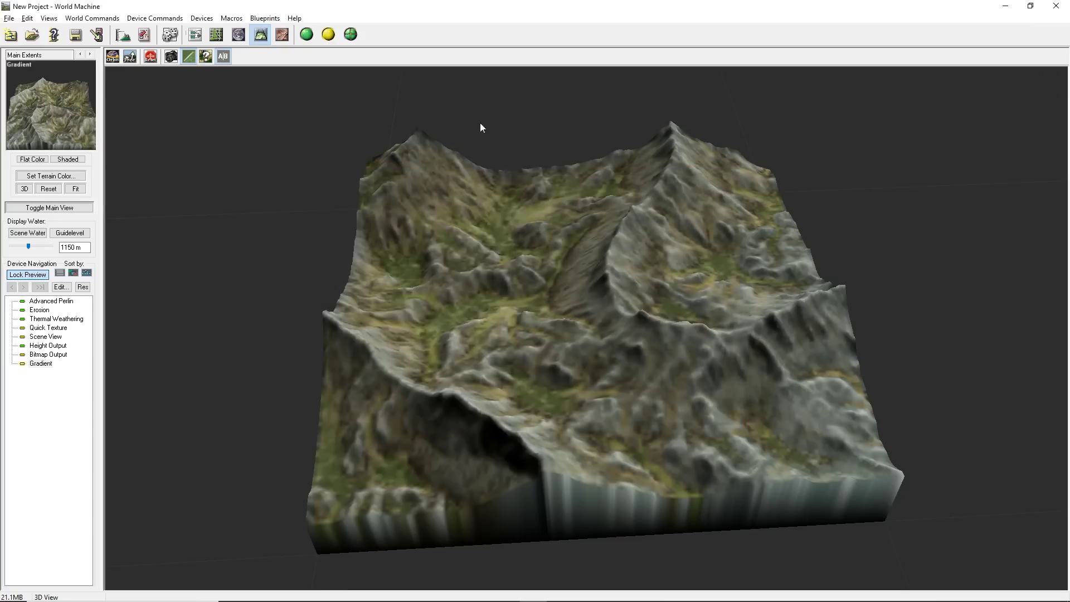
{"action": "left_click", "coordinate": [195, 35]}
{"action": "double_click", "coordinate": [336, 250]}
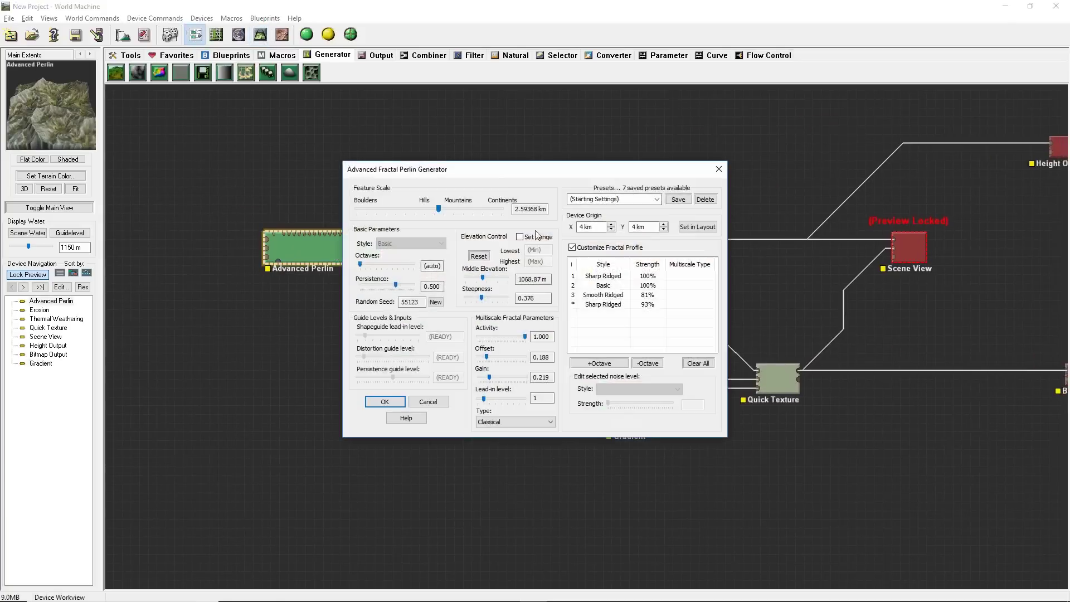
Step: Close Advanced Perlin unchanged and build the full network at 4033 x 4033
{"action": "left_click", "coordinate": [719, 168]}
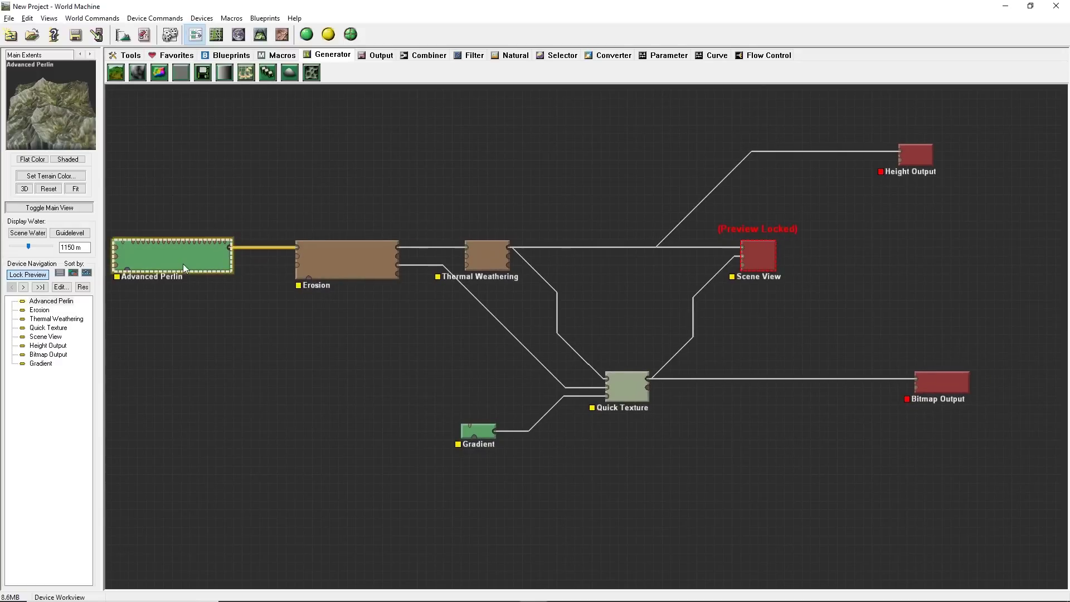
{"action": "right_click_drag", "start_coordinate": [806, 372], "coordinate": [553, 361]}
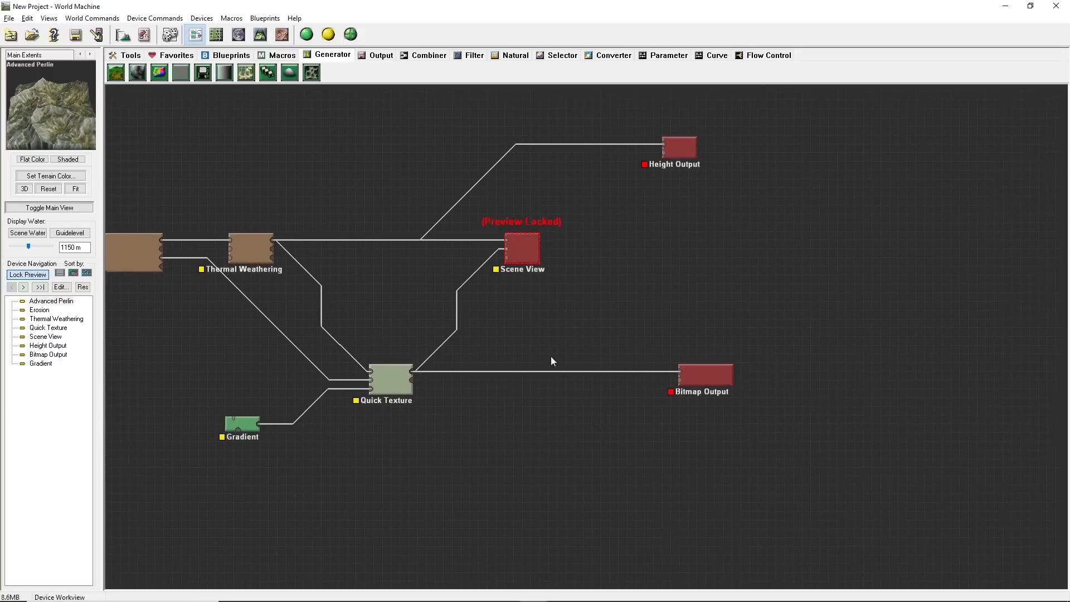
{"action": "left_click", "coordinate": [306, 37]}
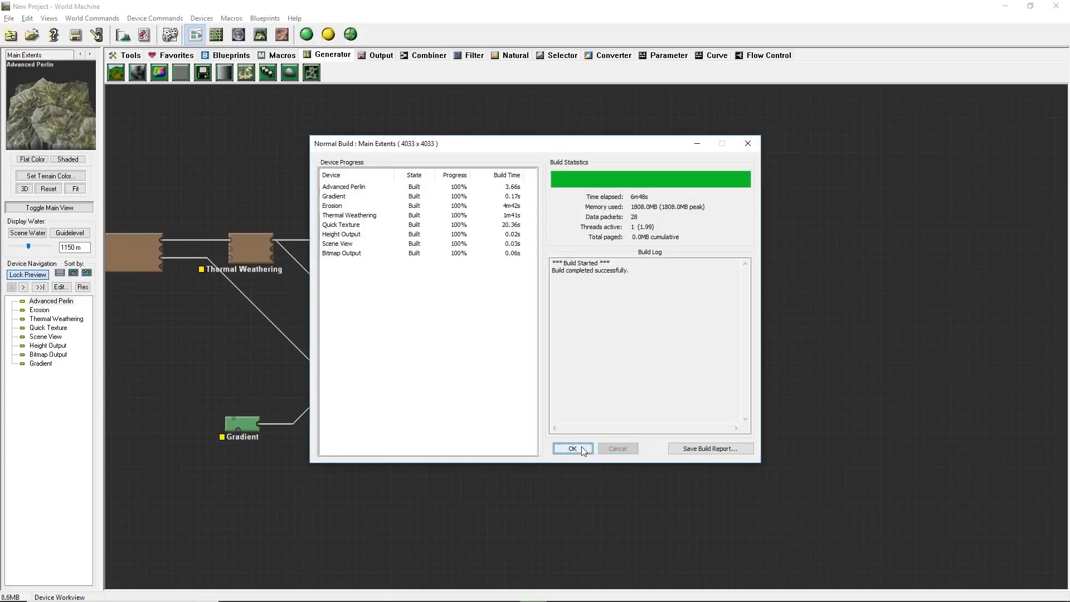
{"action": "left_click", "coordinate": [573, 449]}
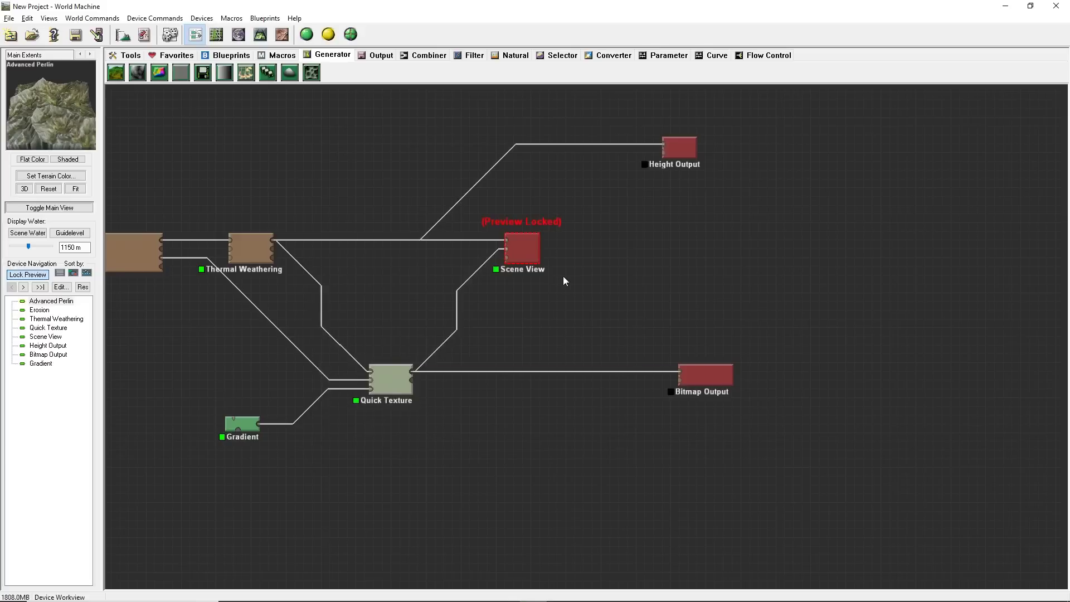
Step: Orbit and zoom the high-resolution terrain in 3D to inspect its finer erosion detail
{"action": "left_click", "coordinate": [262, 37]}
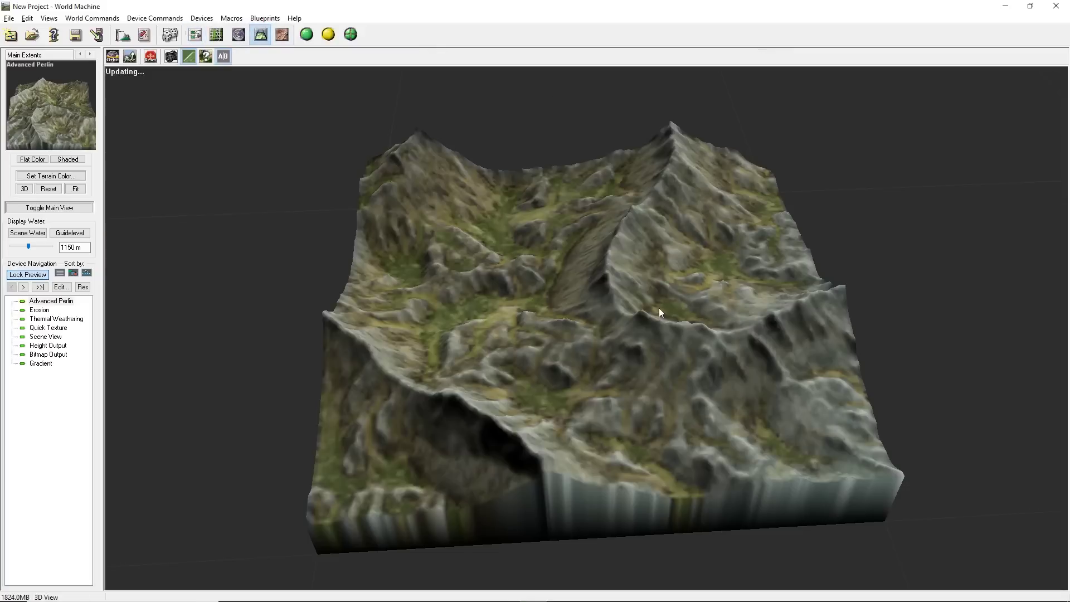
{"action": "mouse_move", "coordinate": [659, 308]}
{"action": "left_mouse_down"}
{"action": "mouse_move", "coordinate": [710, 246]}
{"action": "mouse_move", "coordinate": [741, 260]}
{"action": "mouse_move", "coordinate": [514, 210]}
{"action": "mouse_move", "coordinate": [305, 201]}
{"action": "mouse_move", "coordinate": [497, 256]}
{"action": "left_mouse_up"}
{"action": "scroll", "coordinate": [523, 255], "scroll_direction": "up", "scroll_amount": 3}
{"action": "left_click_drag", "start_coordinate": [617, 276], "coordinate": [706, 282]}
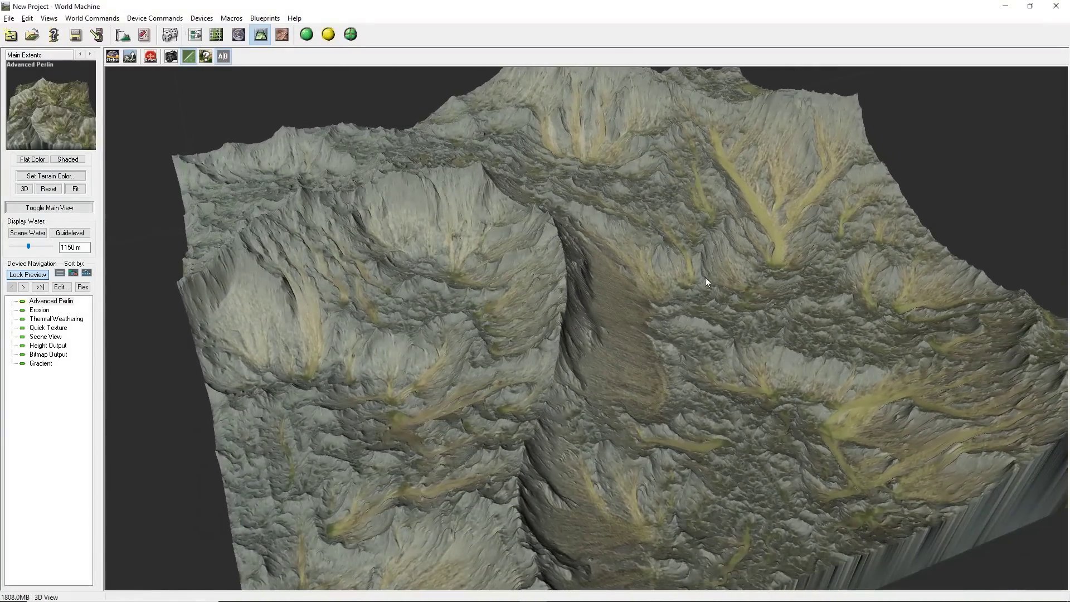
Step: Raise Quick Texture's Moisture level a little further and apply it
{"action": "left_click", "coordinate": [196, 35]}
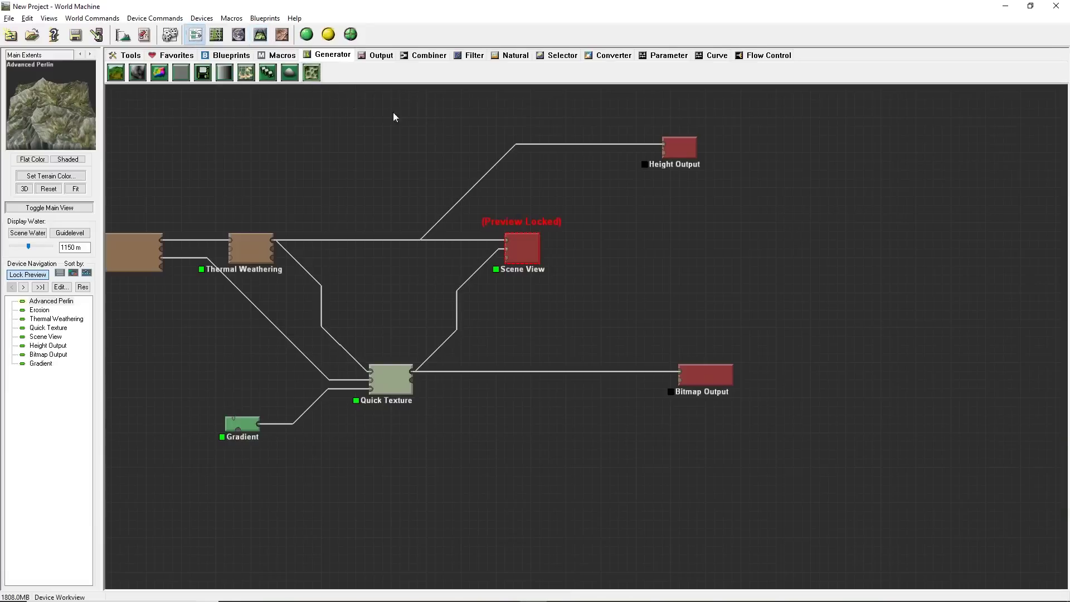
{"action": "double_click", "coordinate": [428, 348]}
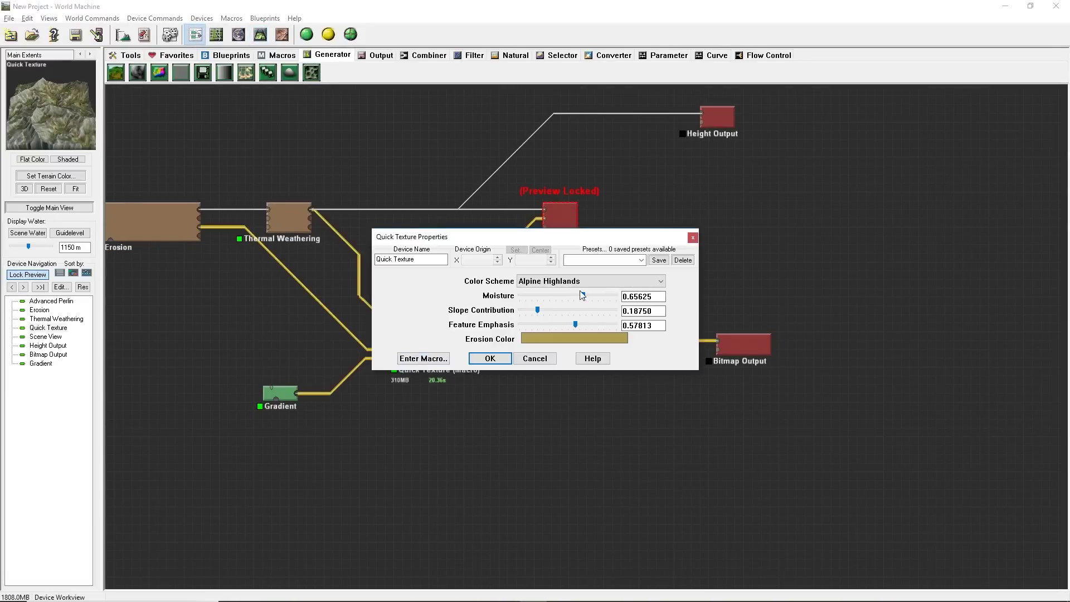
{"action": "left_click_drag", "start_coordinate": [595, 297], "coordinate": [605, 298]}
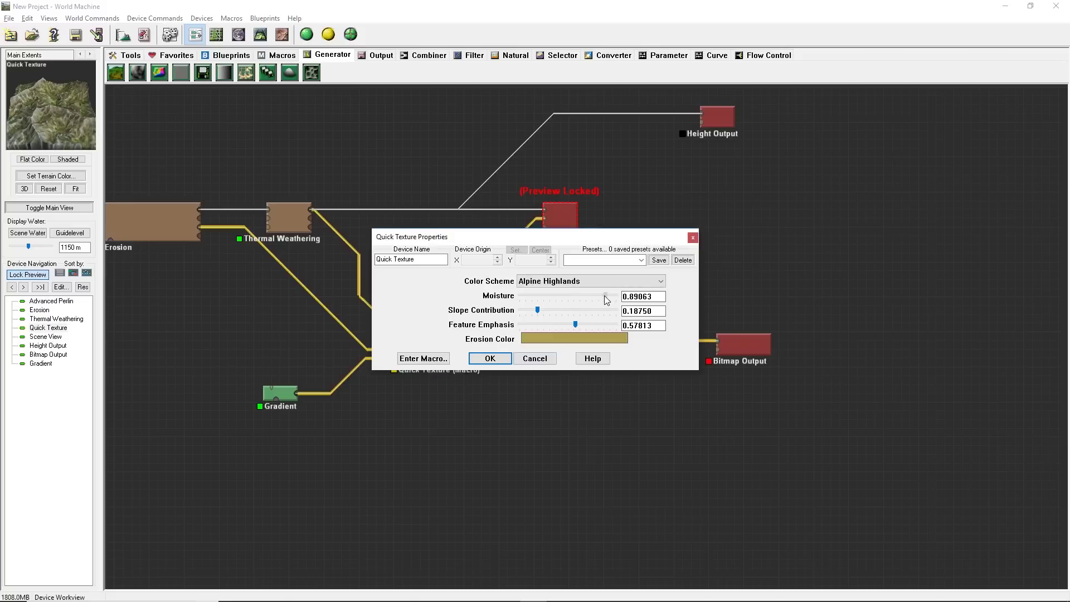
{"action": "left_click", "coordinate": [494, 358]}
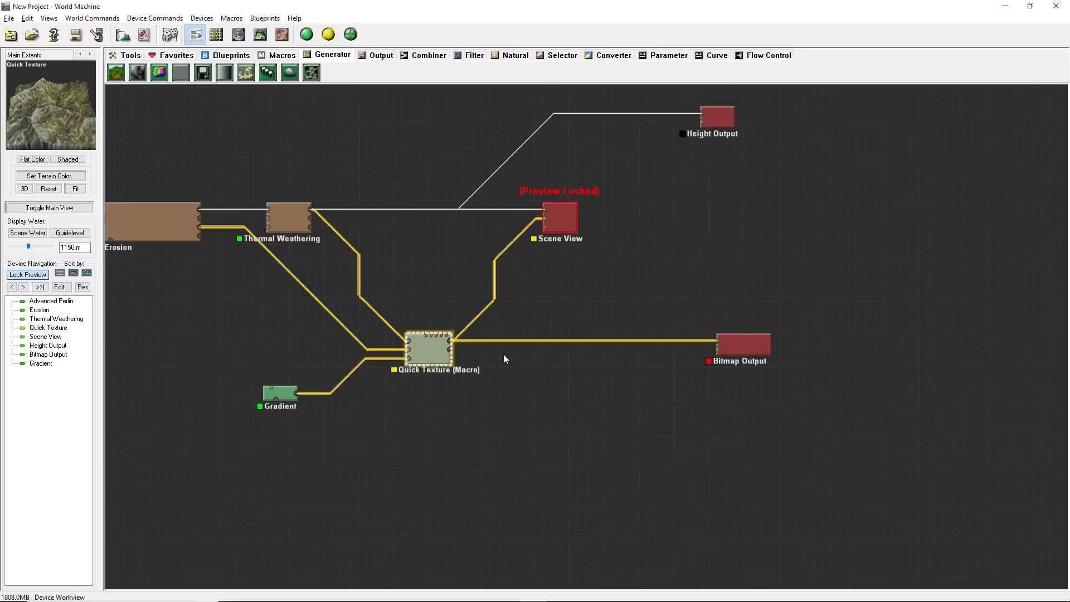
Step: Rebuild the 4033 terrain and close the completed build report
{"action": "left_click", "coordinate": [307, 35]}
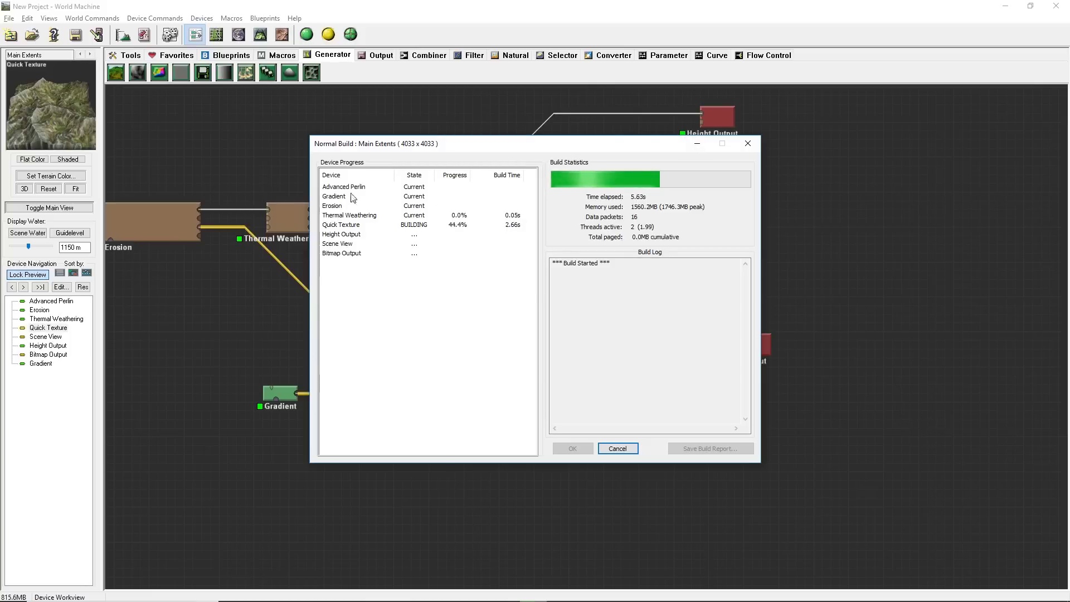
{"action": "left_click_drag", "start_coordinate": [509, 143], "coordinate": [769, 284]}
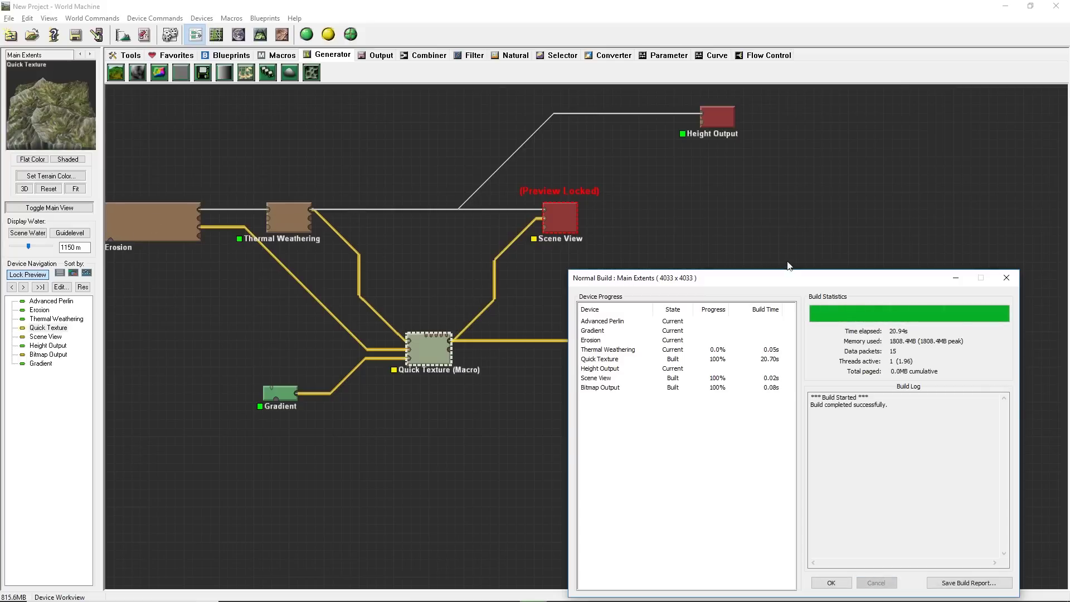
{"action": "left_click_drag", "start_coordinate": [810, 280], "coordinate": [702, 105]}
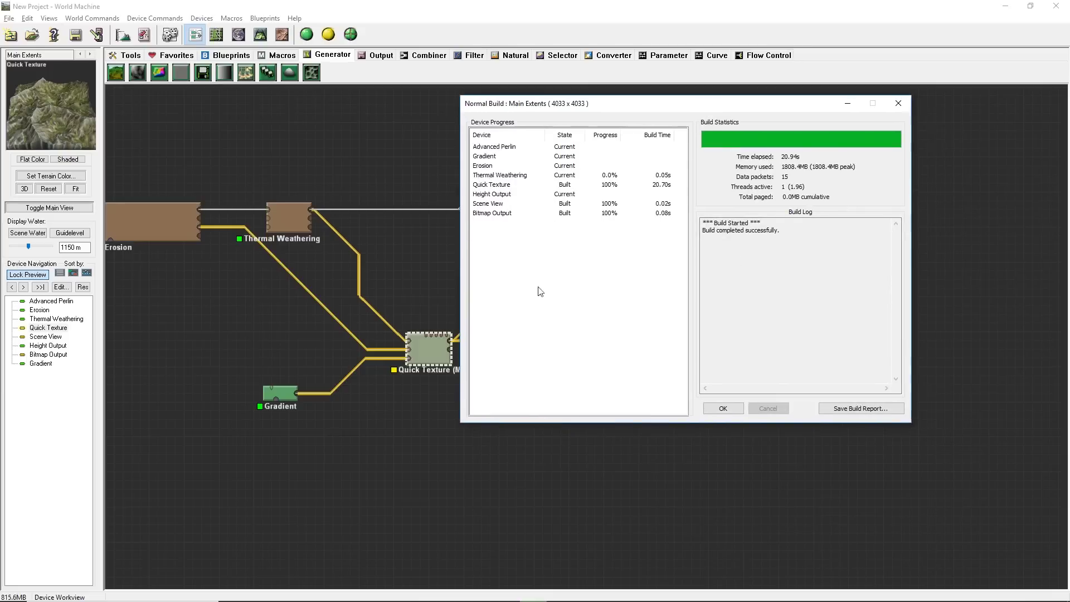
{"action": "left_click", "coordinate": [723, 409]}
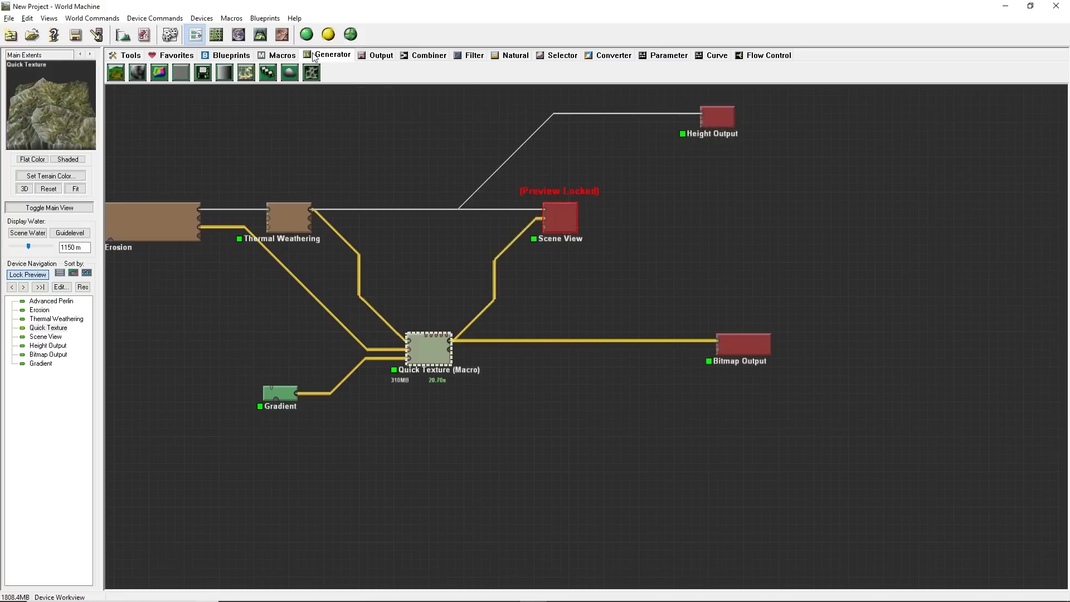
Step: Show the Quick Texture terrain in 3D View and orbit closer to inspect it from several angles
{"action": "left_click", "coordinate": [260, 34]}
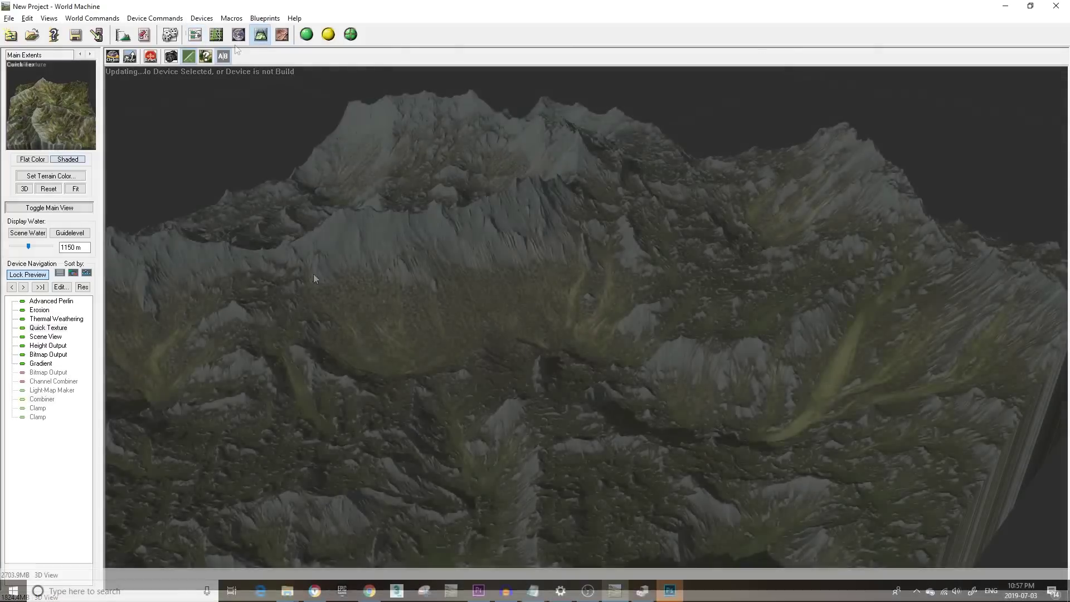
{"action": "left_click_drag", "start_coordinate": [314, 278], "coordinate": [885, 288]}
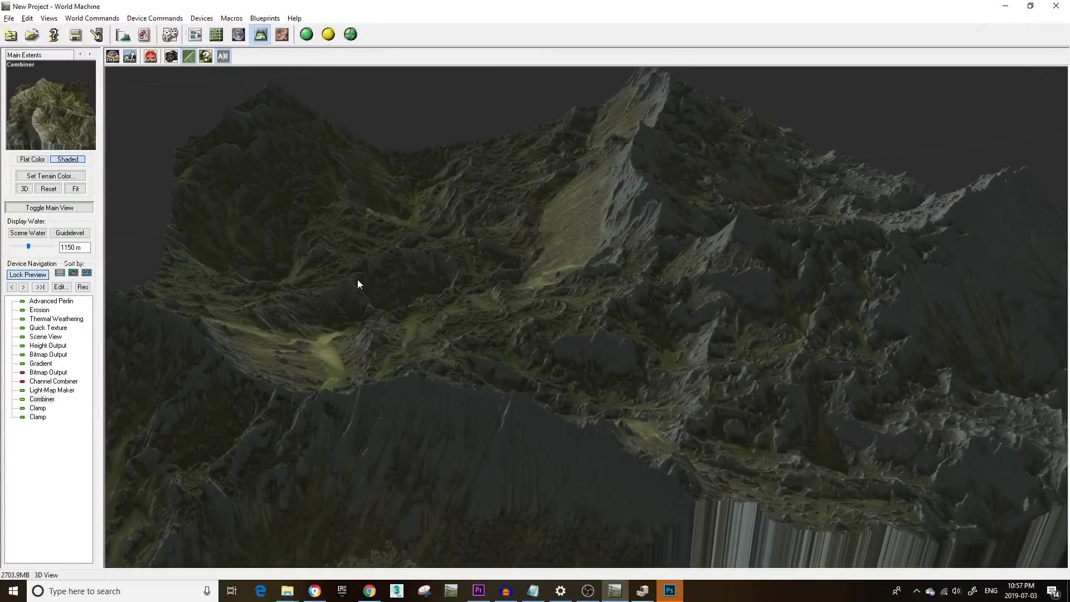
{"action": "left_click_drag", "start_coordinate": [358, 281], "coordinate": [439, 296]}
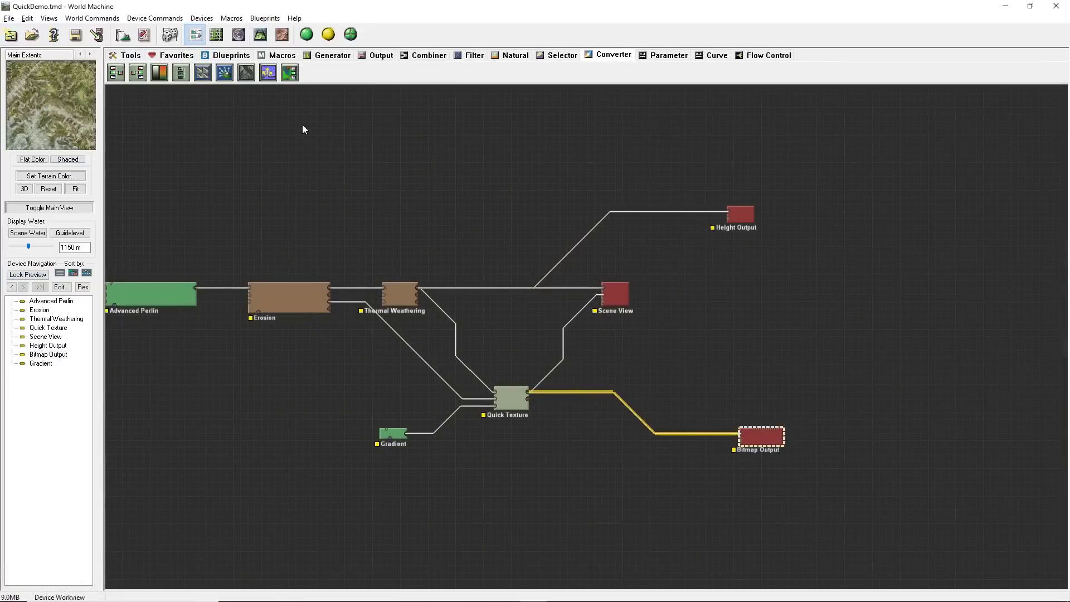
Step: Move the Thermal Weathering node higher up in the device graph
{"action": "scroll", "coordinate": [265, 165], "scroll_direction": "down", "scroll_amount": 2}
{"action": "scroll", "coordinate": [428, 321], "scroll_direction": "left", "scroll_amount": 3}
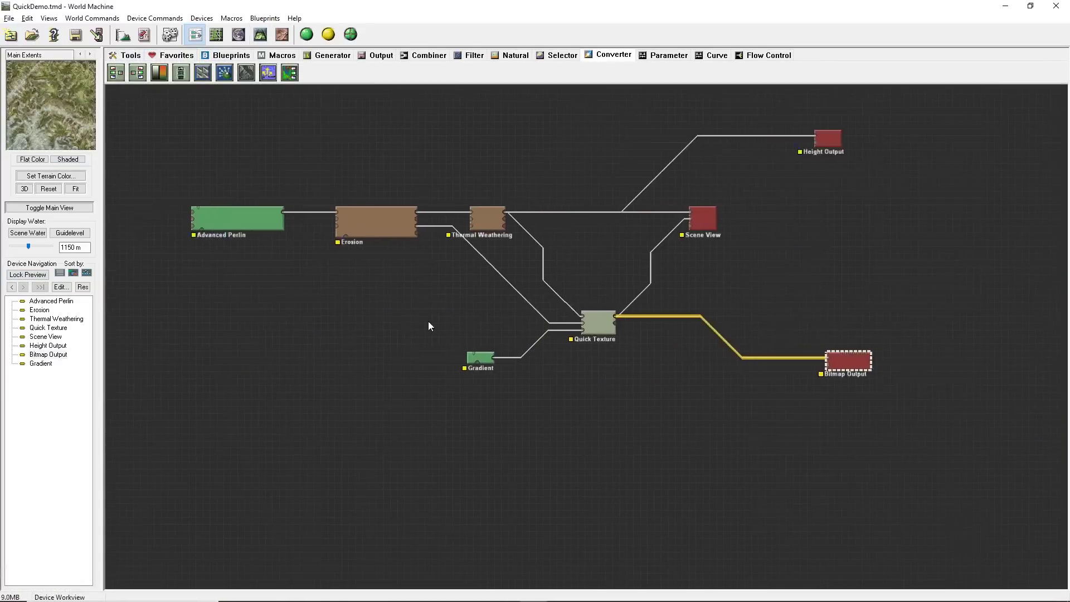
{"action": "left_click", "coordinate": [491, 213]}
{"action": "left_click_drag", "start_coordinate": [492, 214], "coordinate": [500, 186]}
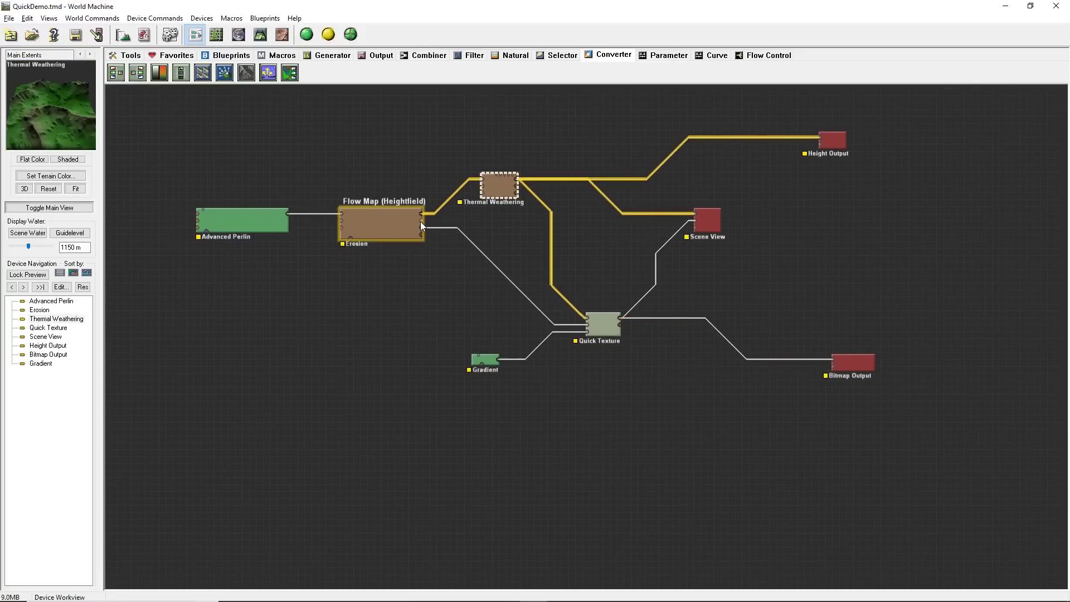
{"action": "left_click", "coordinate": [821, 330]}
Step: Duplicate the existing Bitmap Output to make a second one below it
{"action": "scroll", "coordinate": [784, 275], "scroll_direction": "right", "scroll_amount": 3}
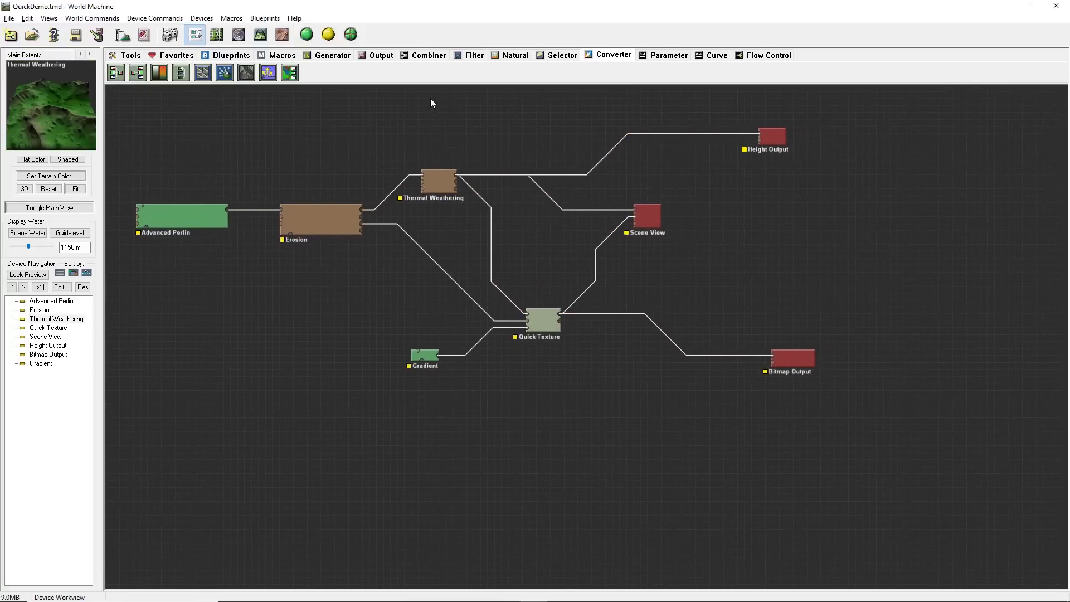
{"action": "left_click", "coordinate": [381, 55]}
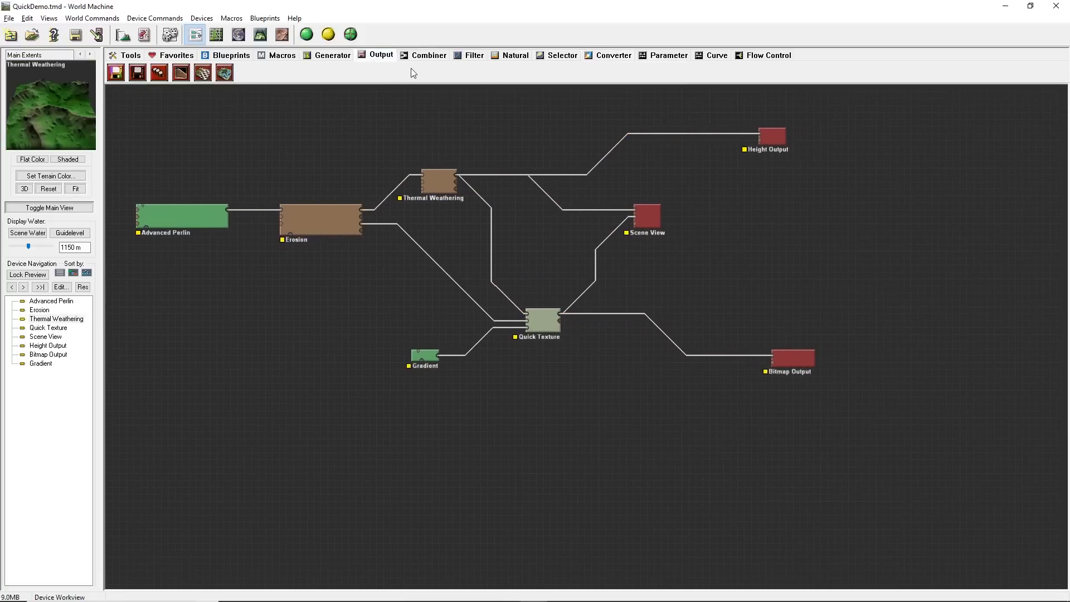
{"action": "left_click", "coordinate": [783, 357]}
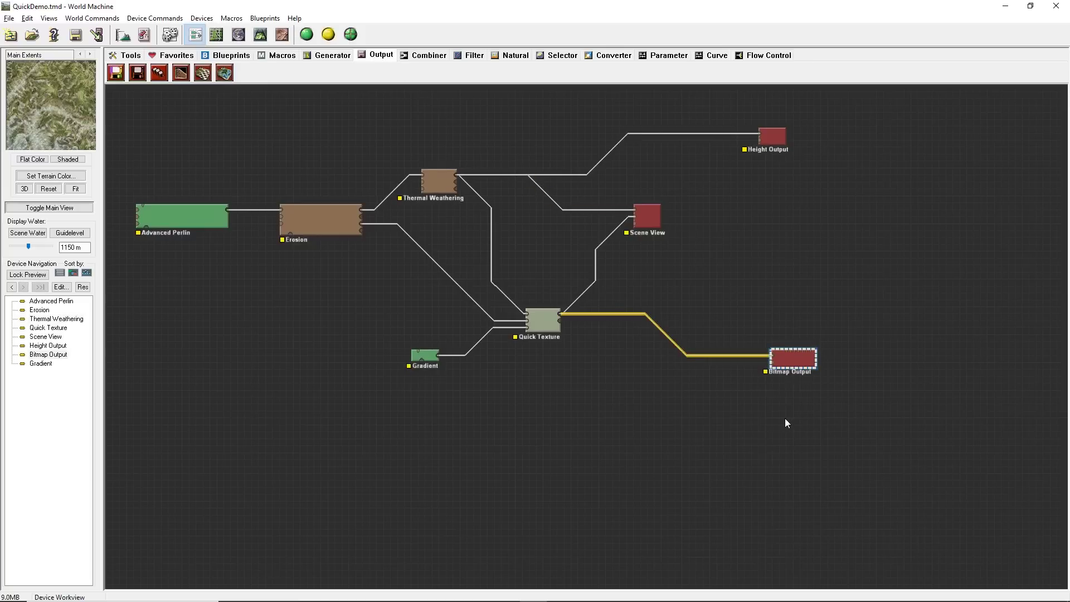
{"action": "key", "text": "ctrl+v"}
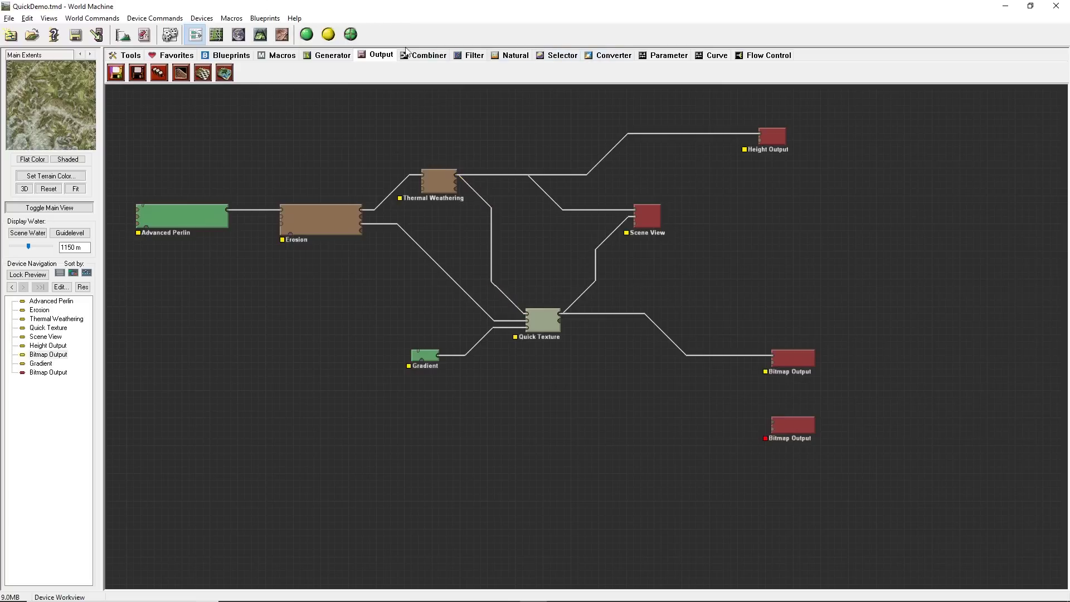
{"action": "left_click", "coordinate": [626, 58]}
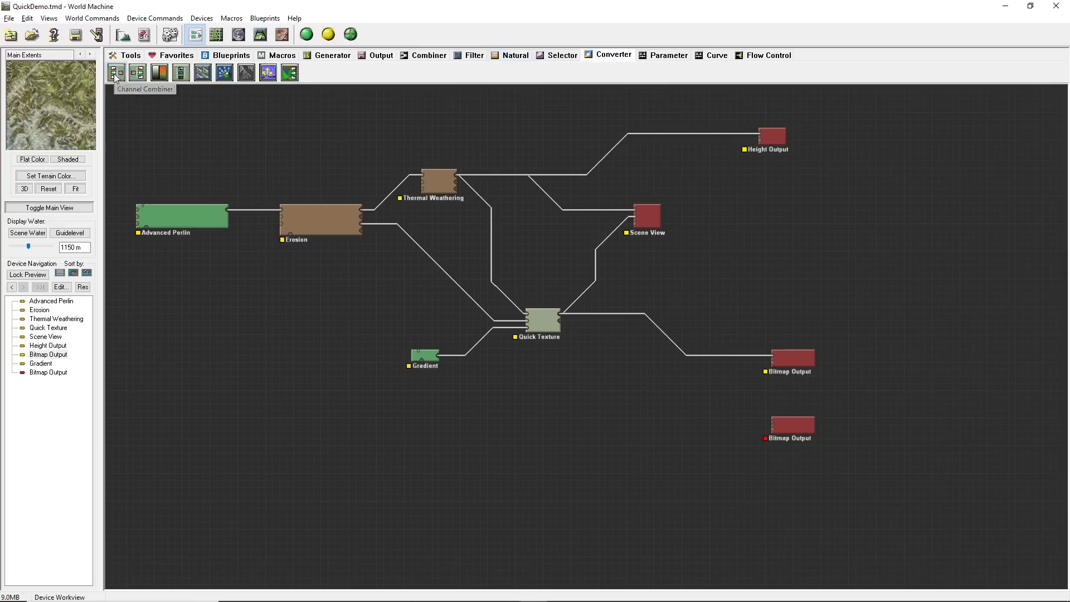
Step: Place a Channel Combiner and wire Erosion flow, Erosion wear and a third mask into its R, G and B channels
{"action": "left_click_drag", "start_coordinate": [115, 77], "coordinate": [672, 384]}
{"action": "left_click_drag", "start_coordinate": [711, 429], "coordinate": [712, 431]}
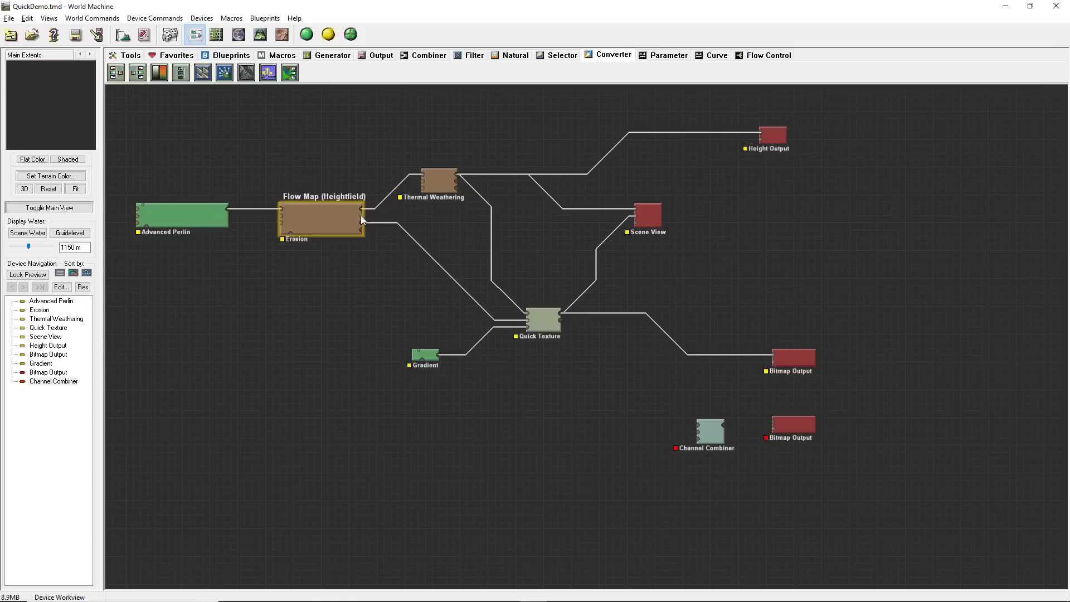
{"action": "left_click_drag", "start_coordinate": [360, 215], "coordinate": [699, 426]}
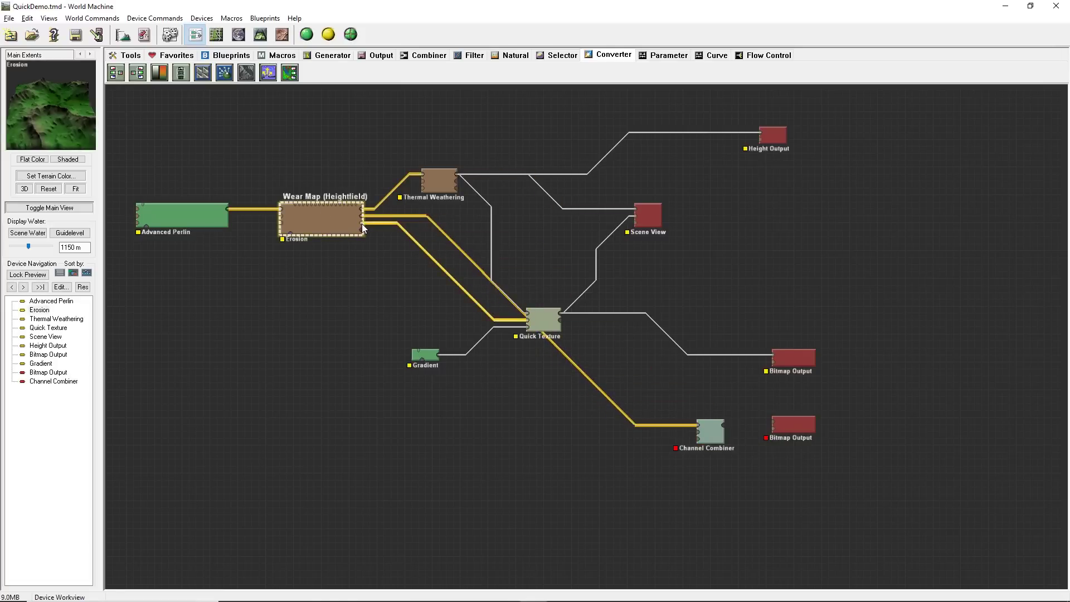
{"action": "left_click_drag", "start_coordinate": [362, 223], "coordinate": [697, 432]}
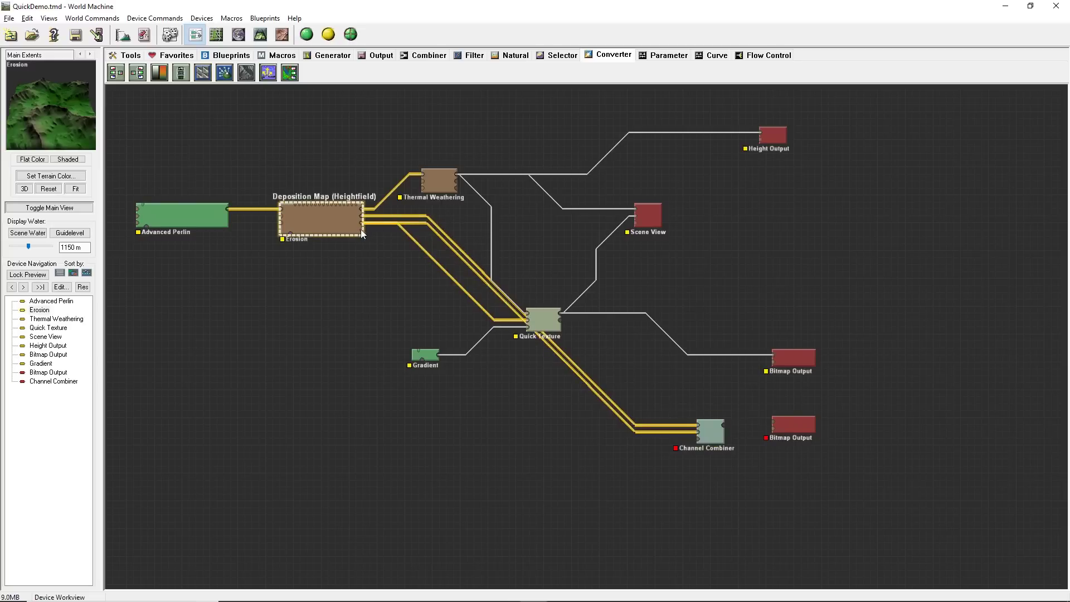
{"action": "mouse_move", "coordinate": [456, 181]}
{"action": "left_mouse_down"}
{"action": "mouse_move", "coordinate": [611, 363]}
{"action": "mouse_move", "coordinate": [701, 442]}
{"action": "mouse_move", "coordinate": [694, 429]}
{"action": "mouse_move", "coordinate": [775, 423]}
{"action": "left_mouse_up"}
Step: Lock the preview to the lower Bitmap Output and review its settings without changes
{"action": "left_click", "coordinate": [791, 427]}
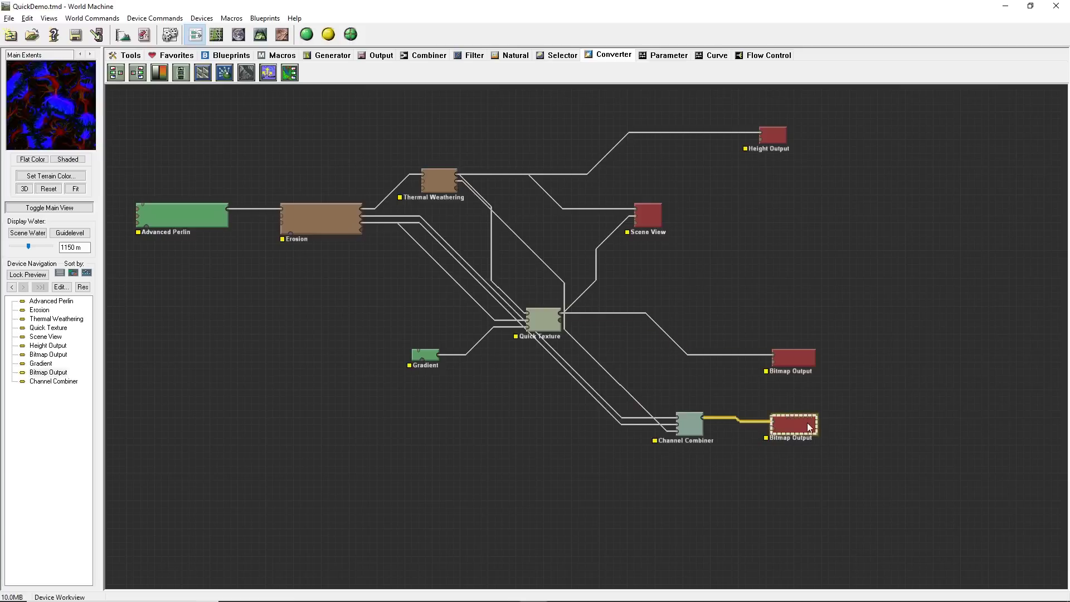
{"action": "key", "text": "l"}
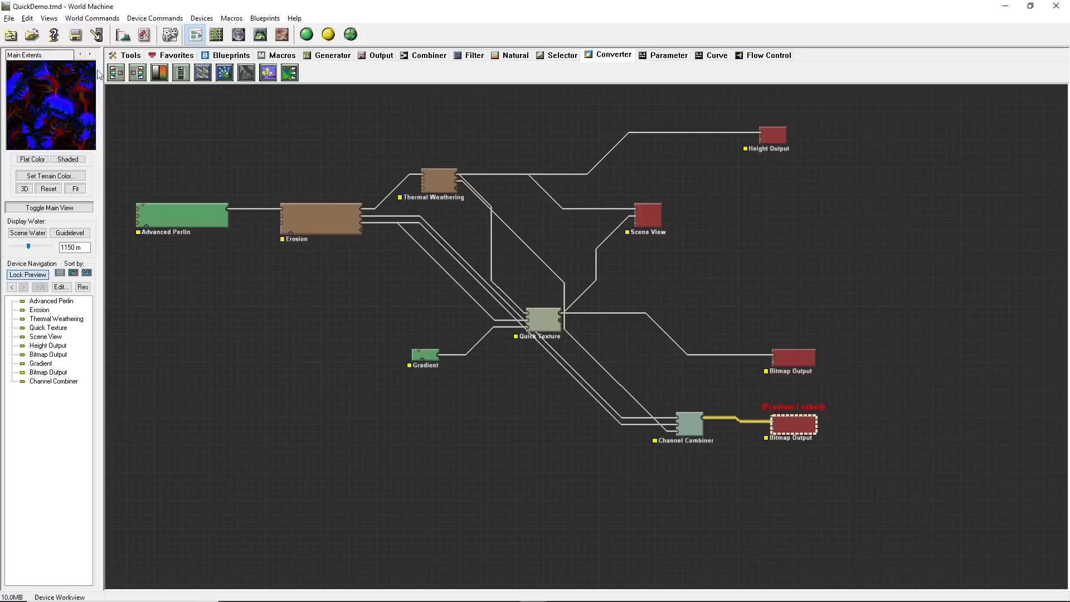
{"action": "double_click", "coordinate": [797, 426]}
{"action": "left_click", "coordinate": [534, 374]}
{"action": "double_click", "coordinate": [789, 424]}
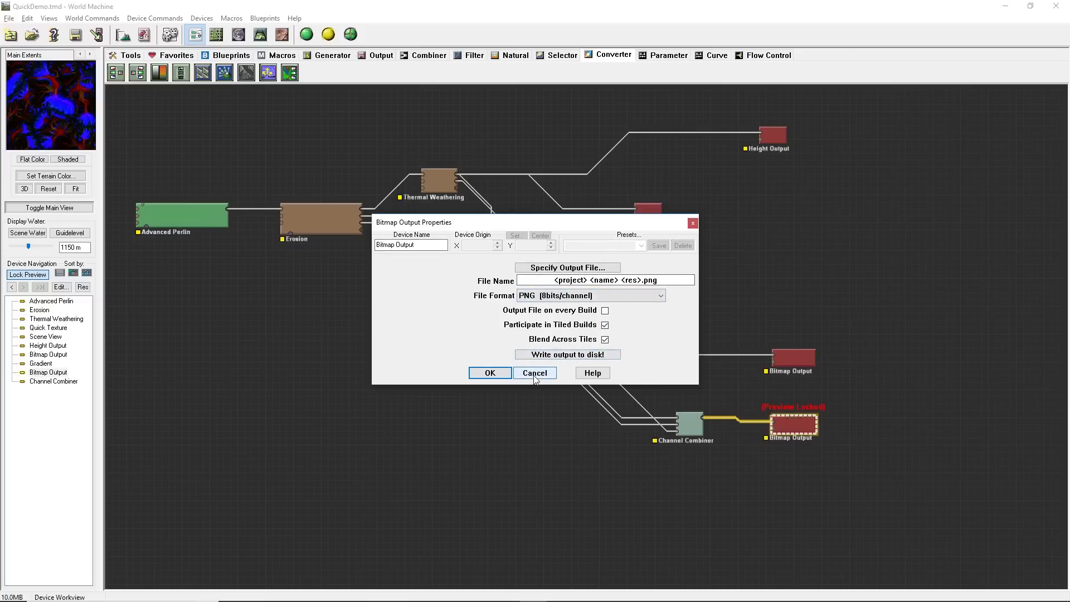
{"action": "left_click", "coordinate": [549, 372]}
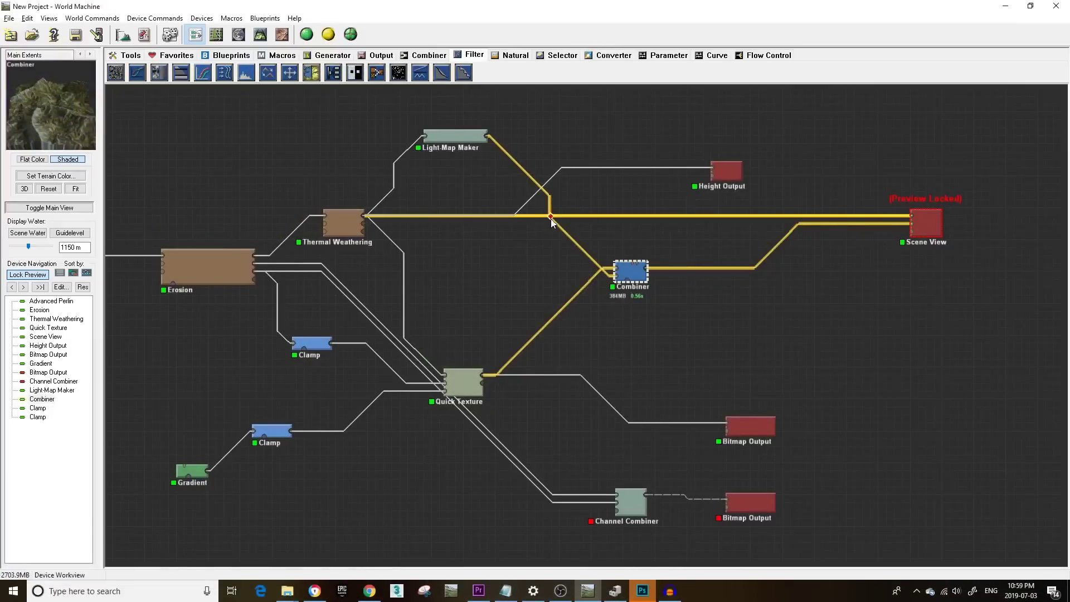
Step: Check the light-map shading in 3D, then confirm the Combiner uses Multiply at strength 0.79688
{"action": "right_click_drag", "start_coordinate": [544, 266], "coordinate": [613, 285]}
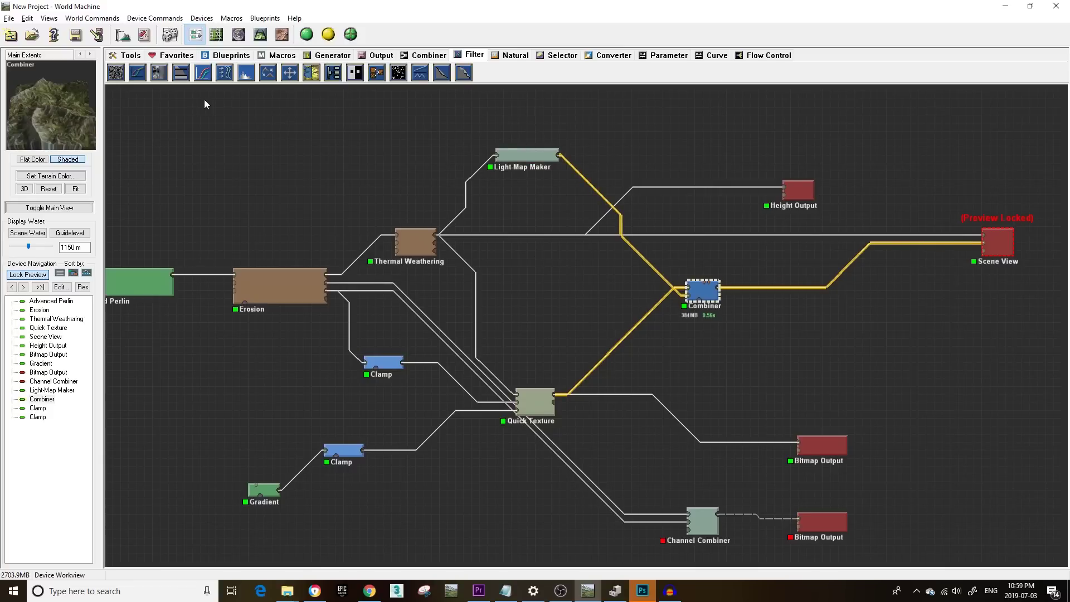
{"action": "left_click", "coordinate": [260, 34]}
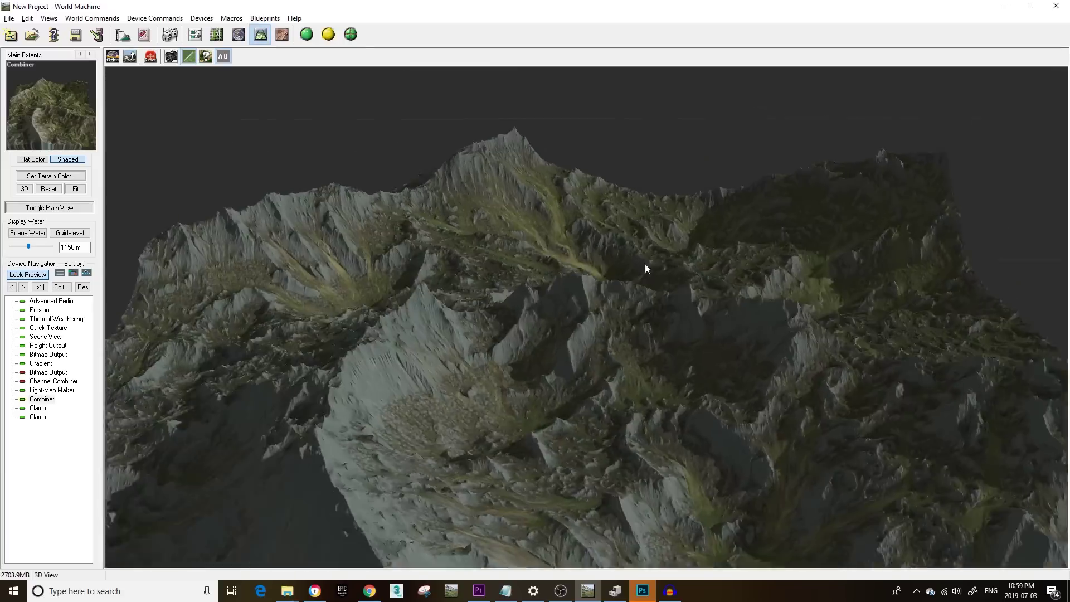
{"action": "left_click_drag", "start_coordinate": [646, 268], "coordinate": [535, 262]}
{"action": "left_click", "coordinate": [195, 34]}
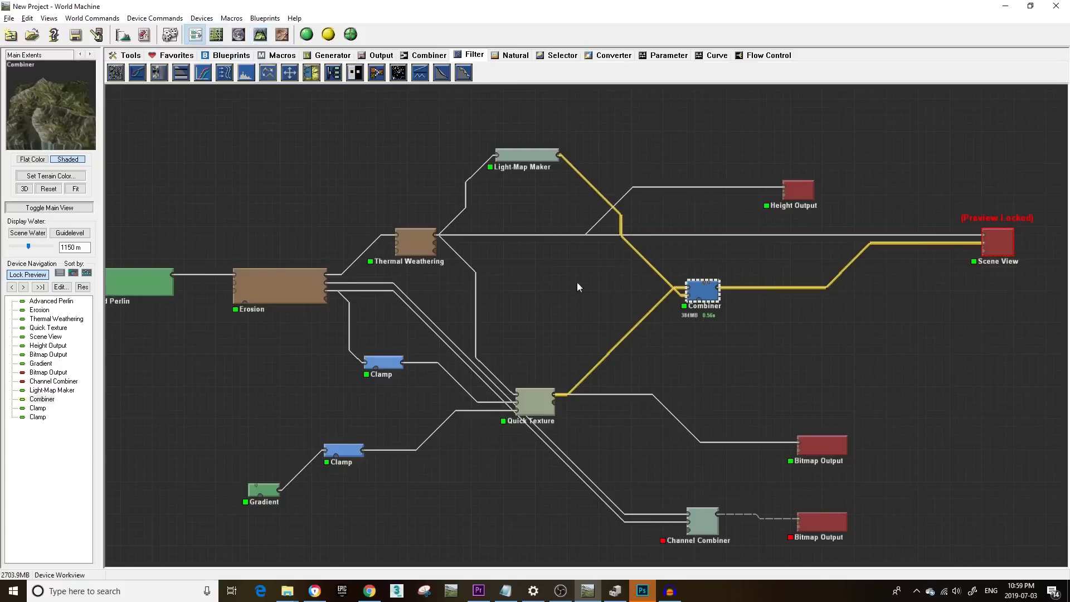
{"action": "double_click", "coordinate": [703, 289]}
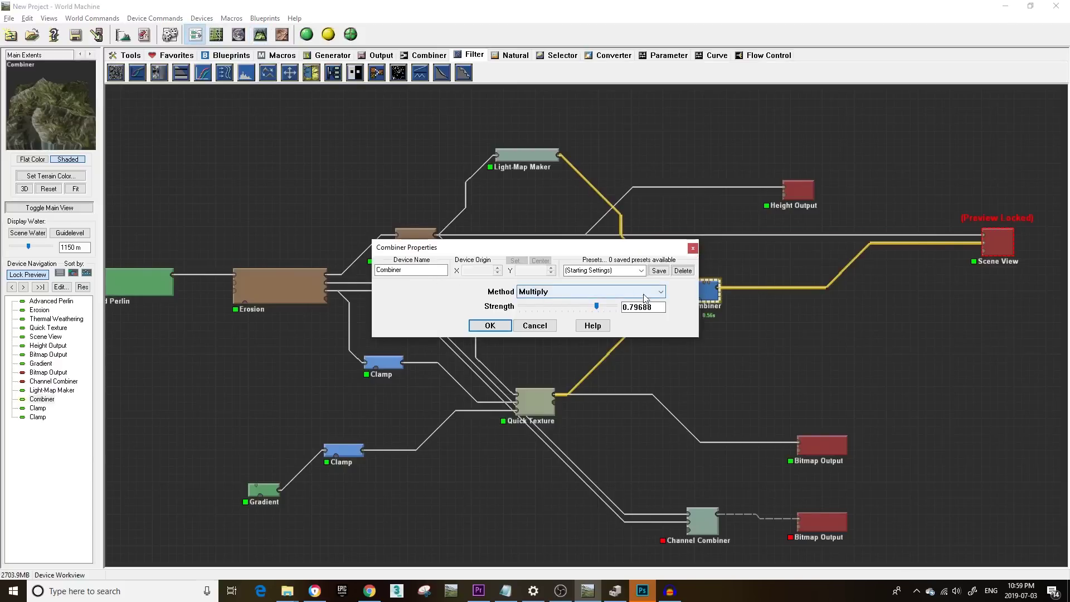
{"action": "left_click", "coordinate": [490, 325]}
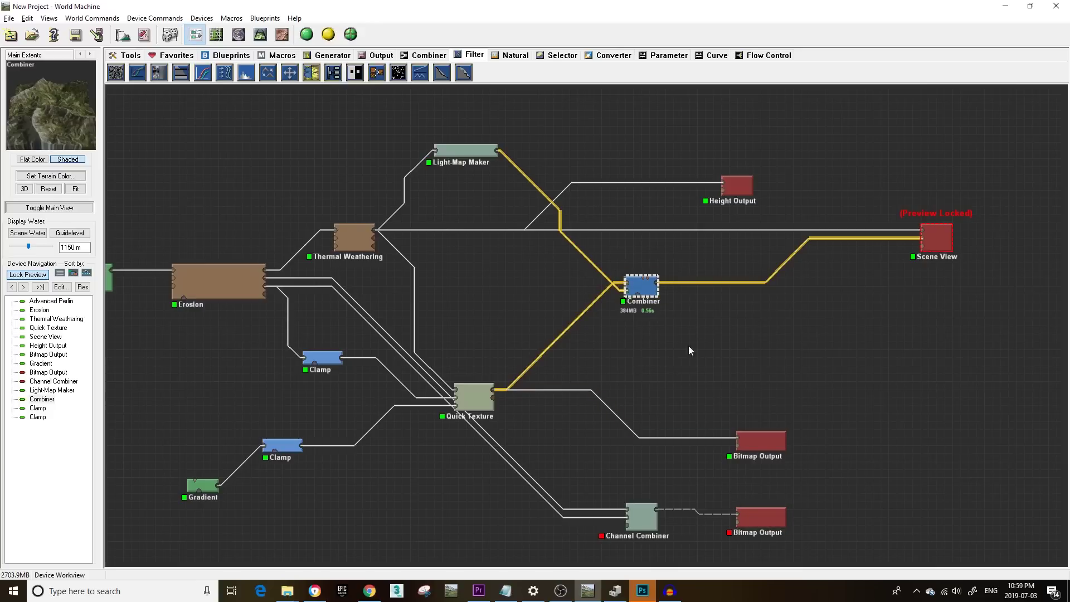
Step: Orbit the light-map-shaded textured terrain in 3D View to see it from several sides
{"action": "left_click", "coordinate": [260, 35]}
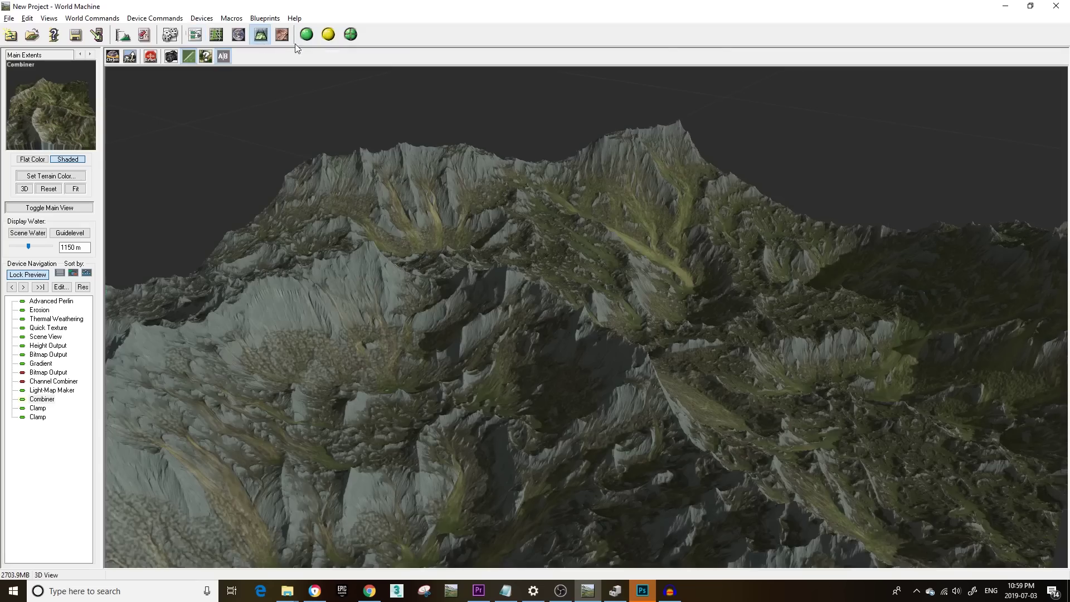
{"action": "left_click_drag", "start_coordinate": [680, 281], "coordinate": [738, 269]}
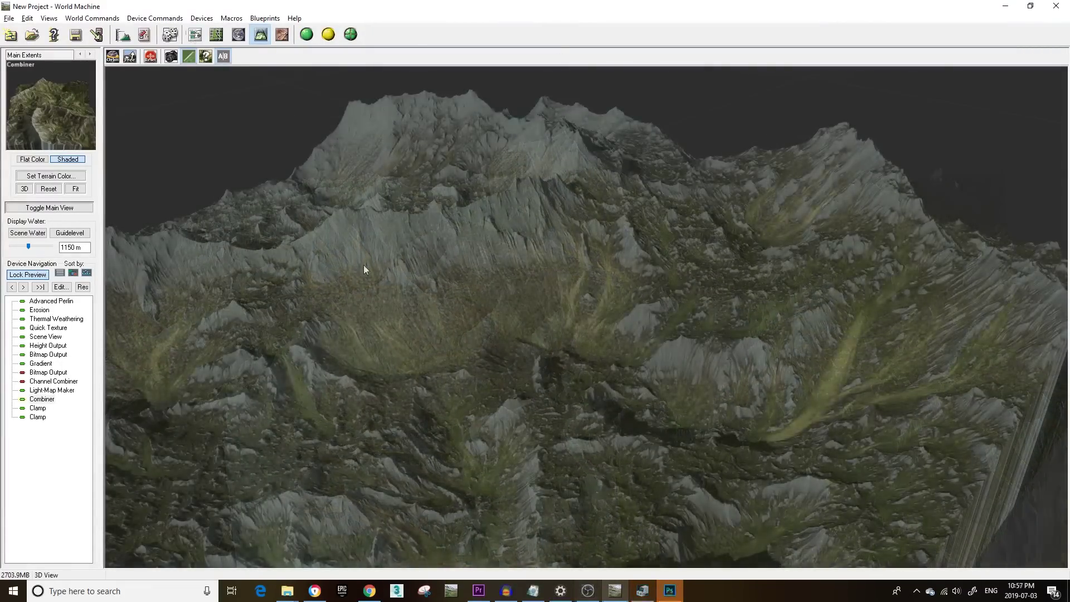
{"action": "left_click_drag", "start_coordinate": [364, 266], "coordinate": [884, 288]}
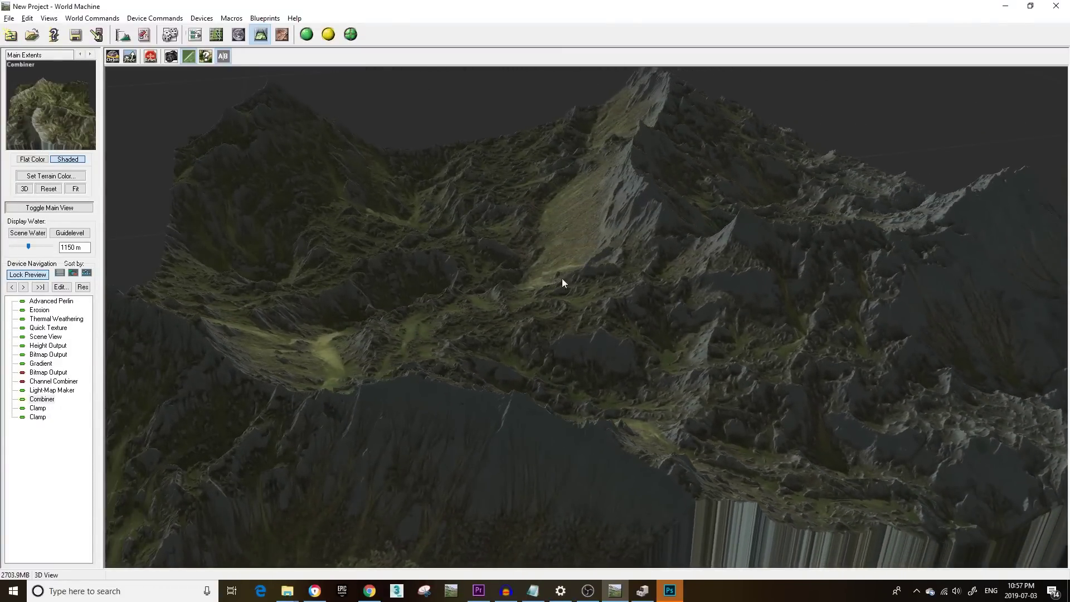